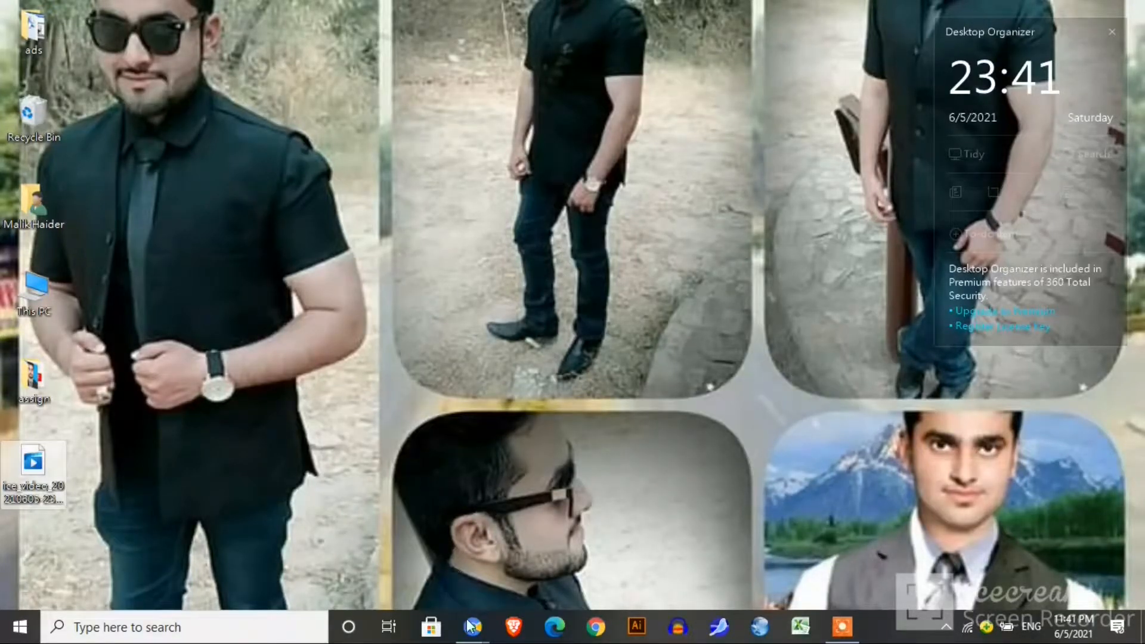
Open the web browser, search Google for blogger.com and open the Blogger website from the results
mouse_move(470, 633)
left_click(424, 588)
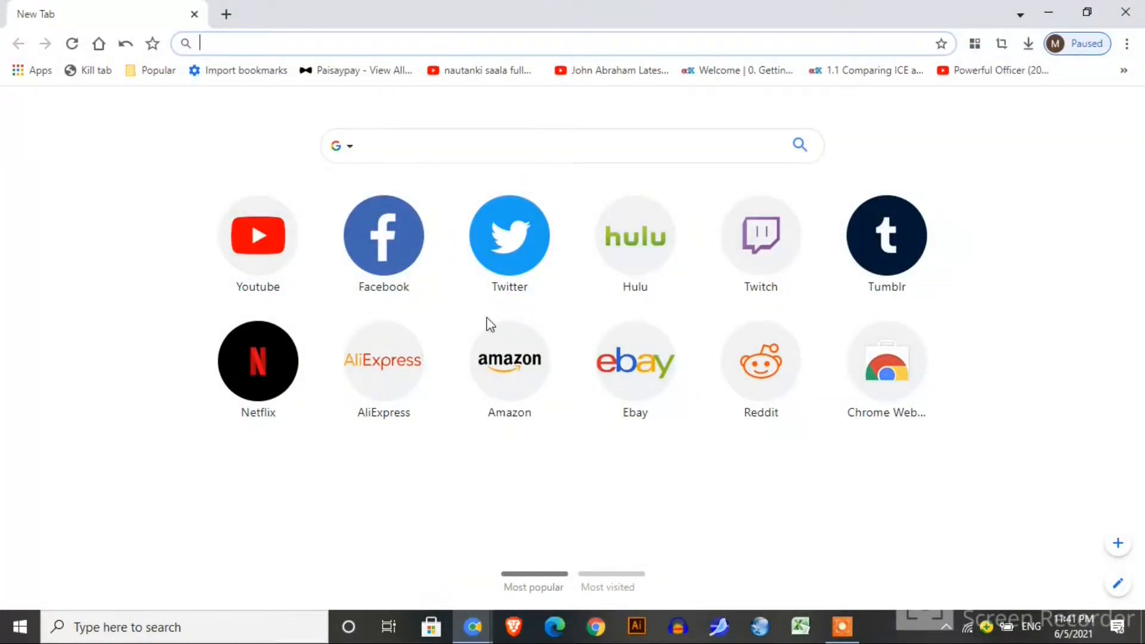
left_click(476, 149)
type("blo")
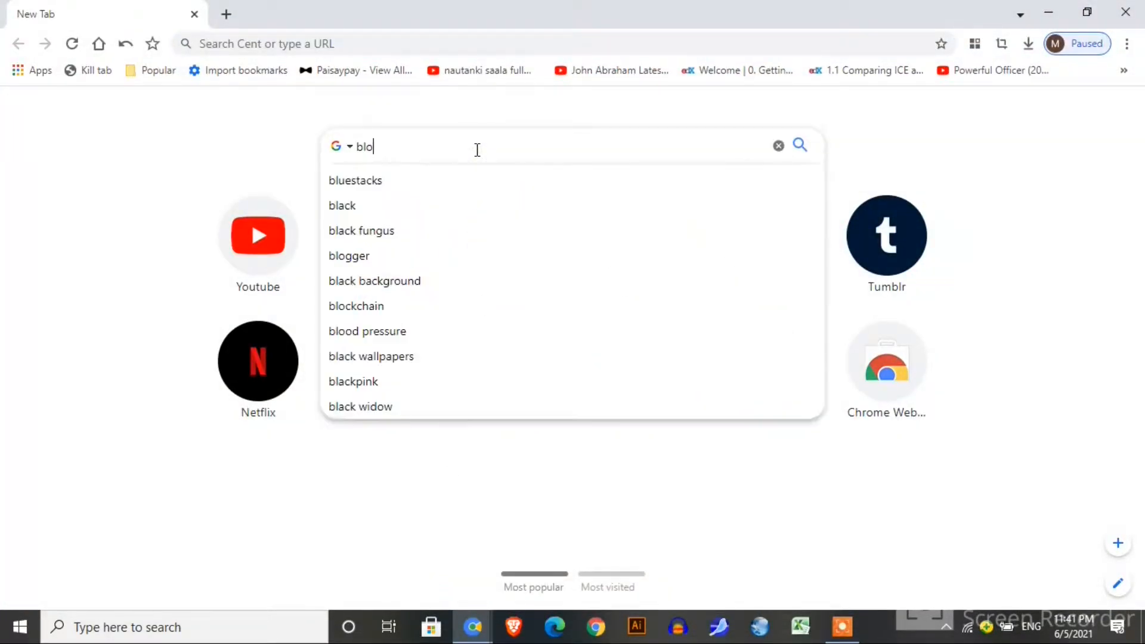
type("gger.com")
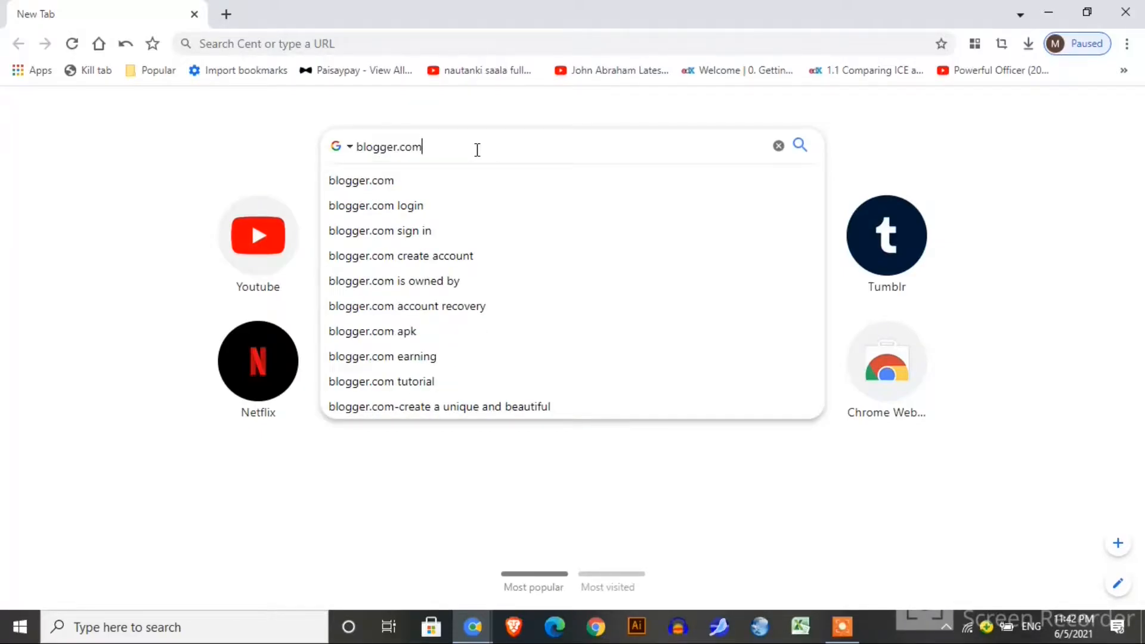
key("Return")
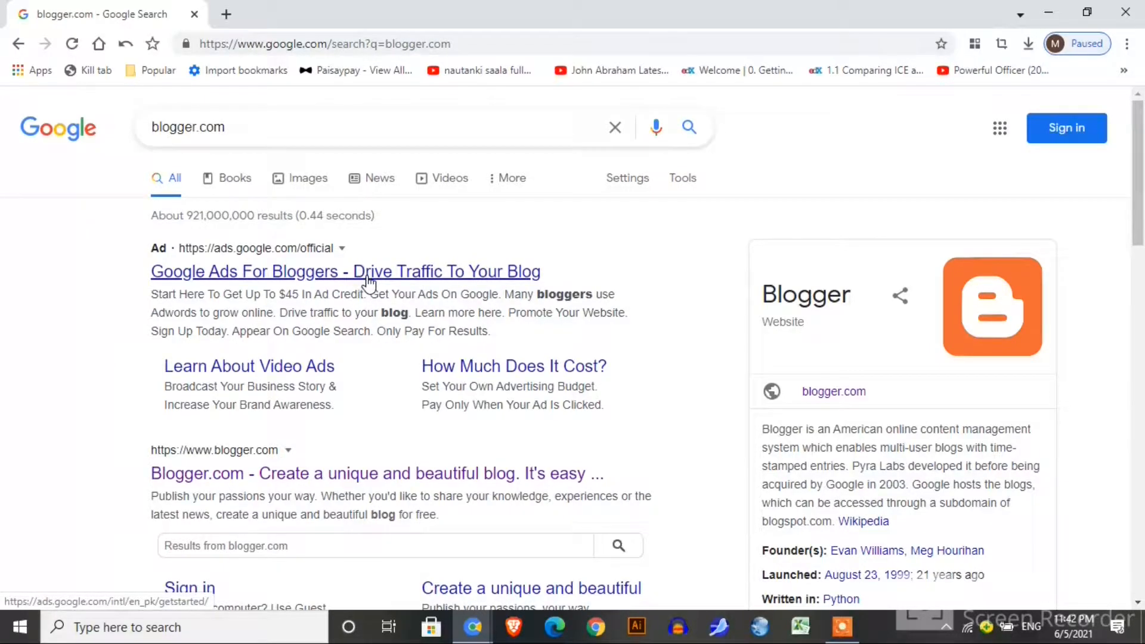
left_click(324, 473)
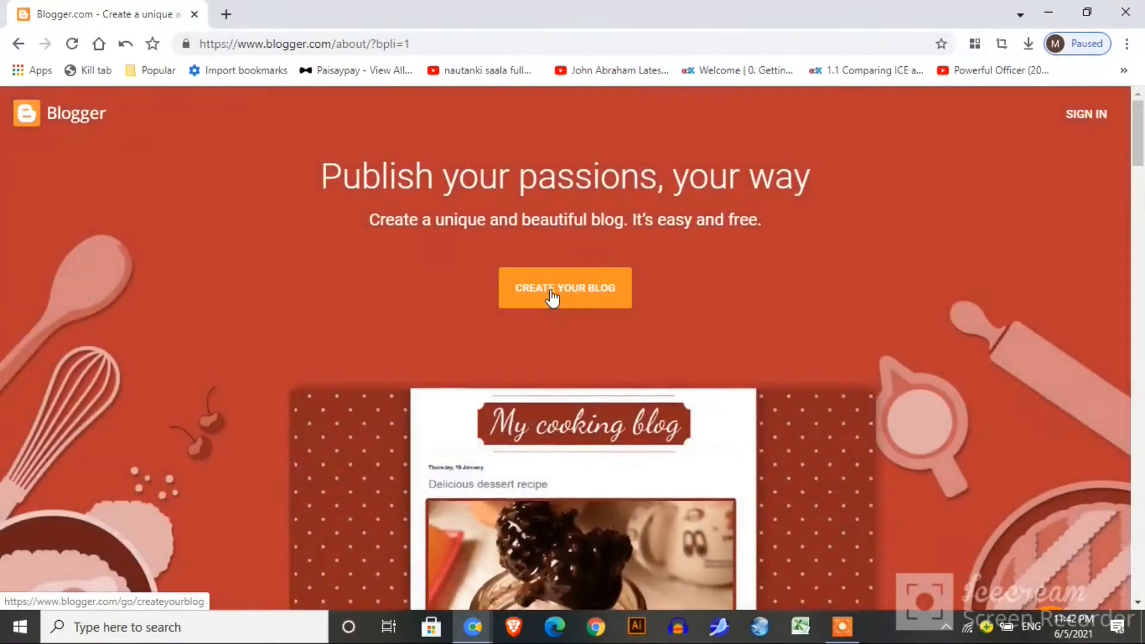
Start creating a blog, sign in with the Google account by entering the account password, and save the password in the browser
left_click(551, 294)
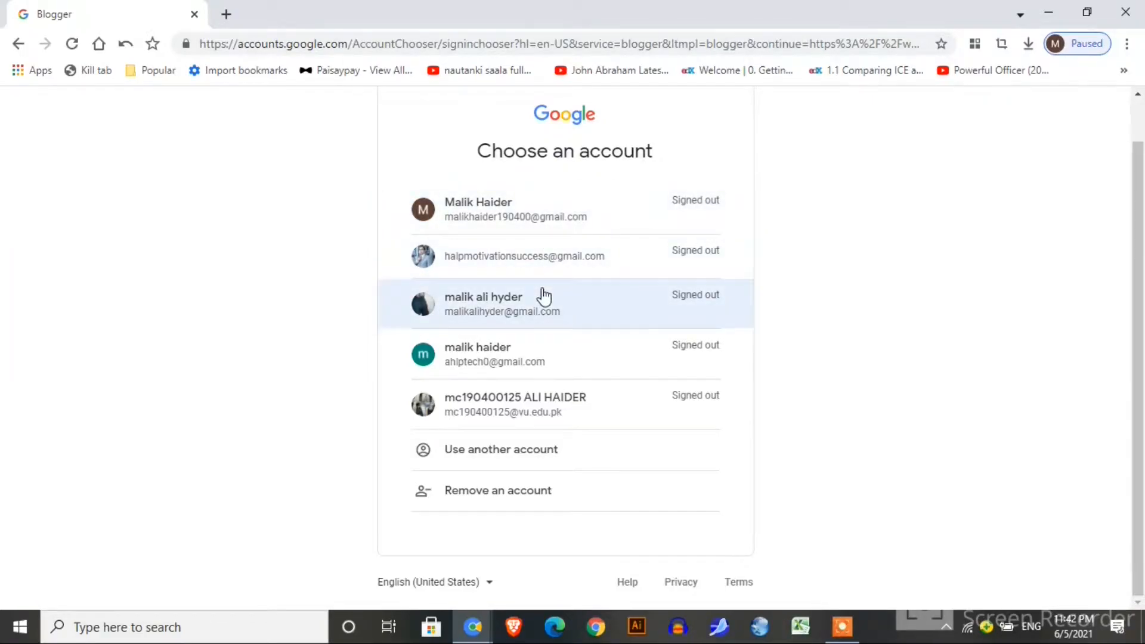
left_click(564, 370)
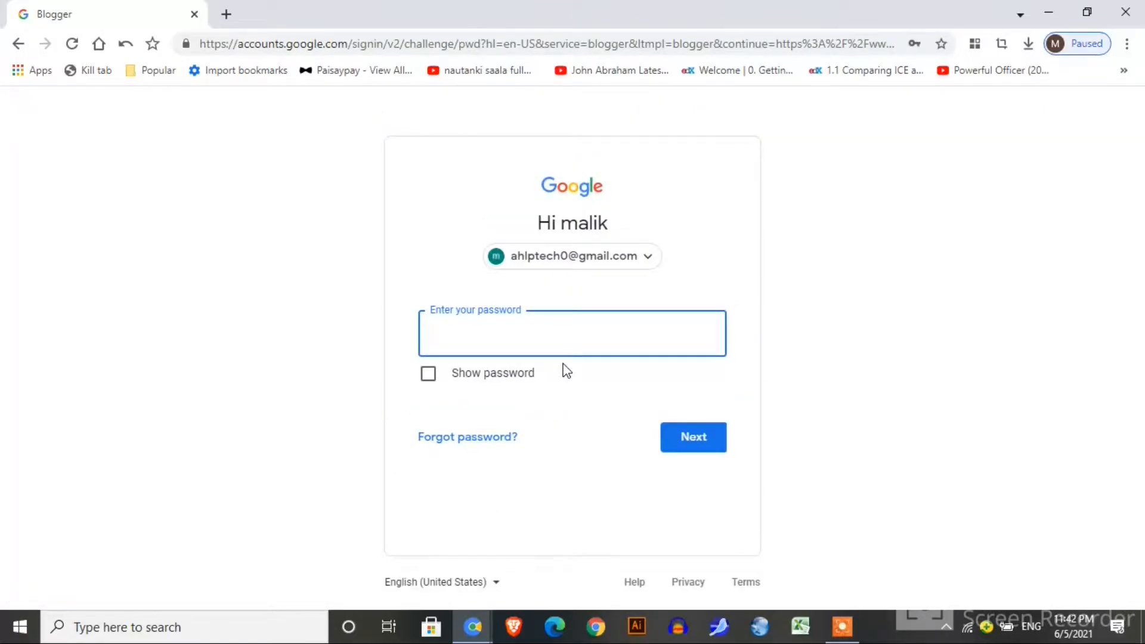
left_click(553, 340)
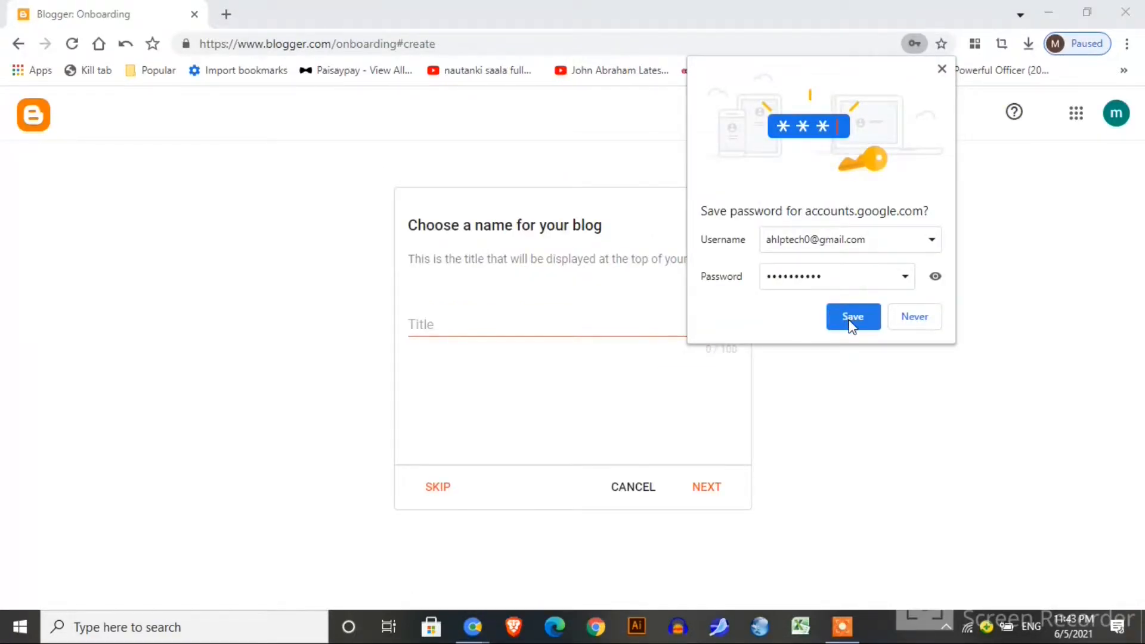
left_click(852, 317)
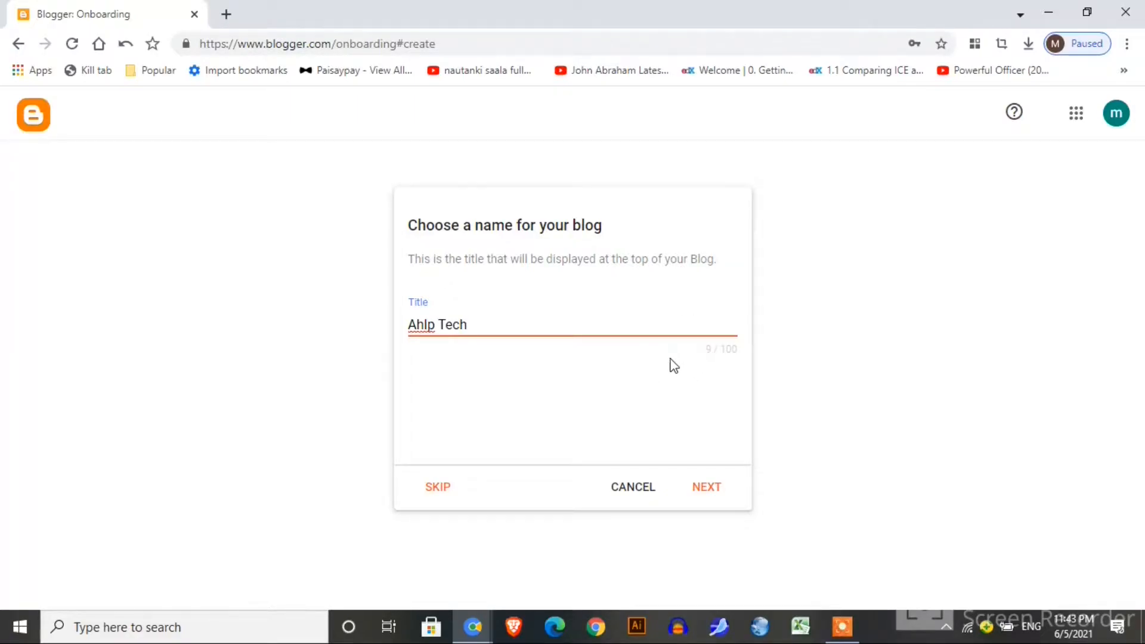
Title the blog Ahlp Tech and set its web address to Ahlptech.blogspot.com
left_click(707, 494)
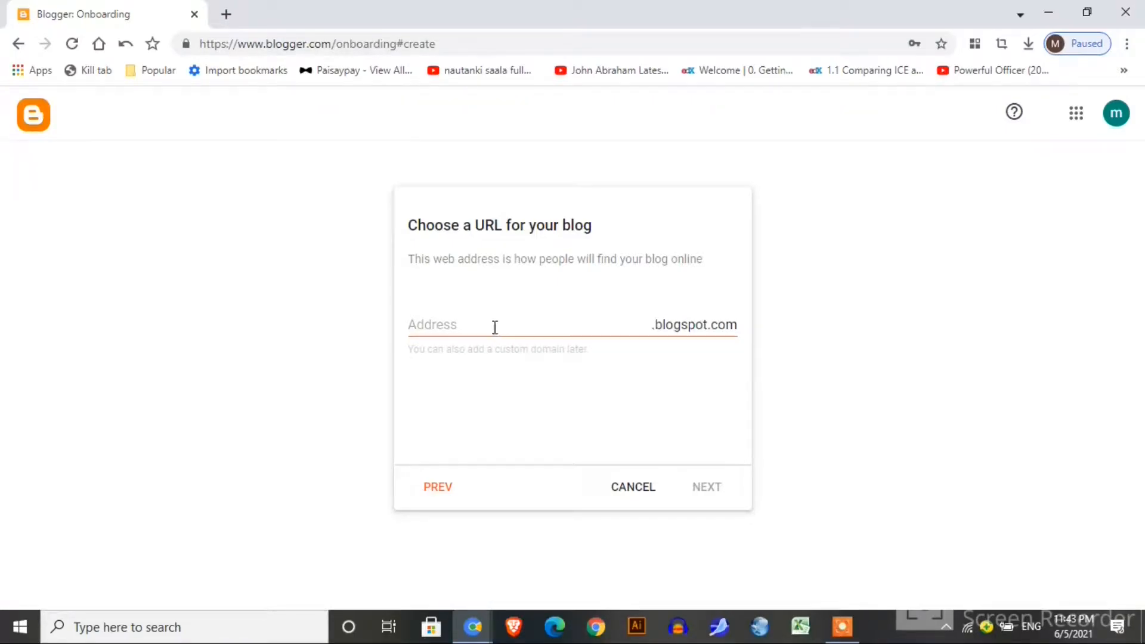
left_click(462, 330)
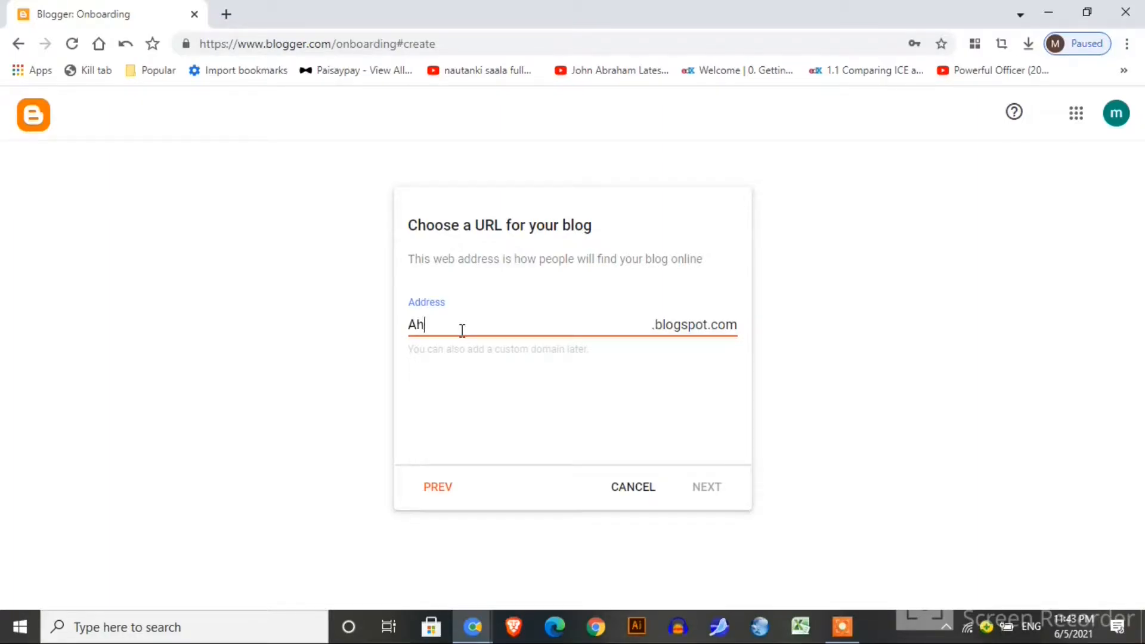
type("Ahlptech")
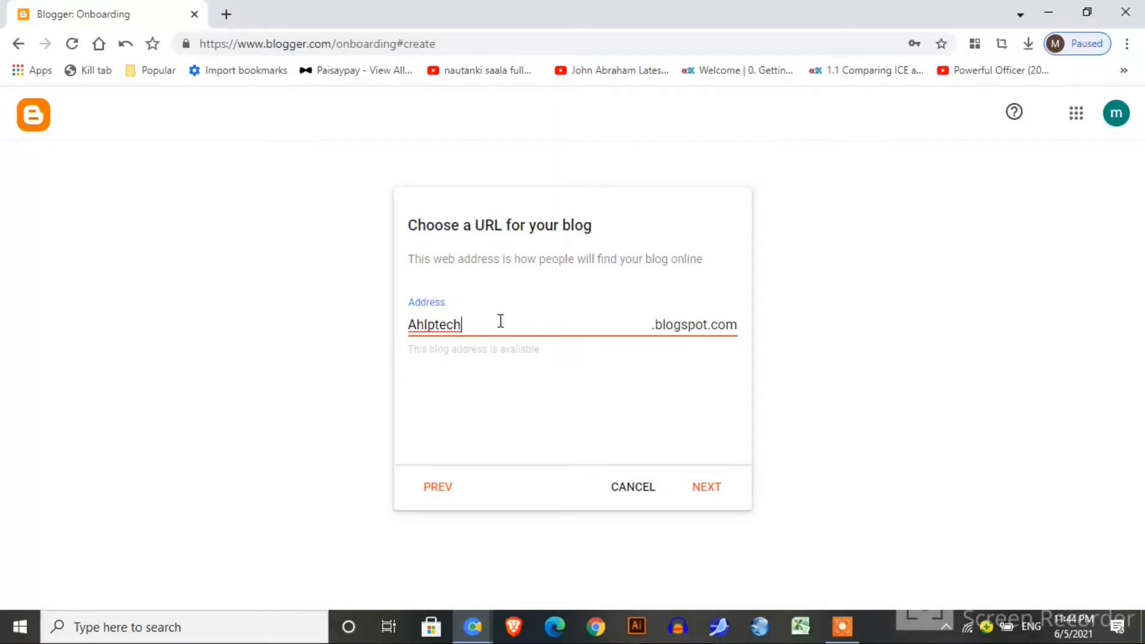
left_click(709, 488)
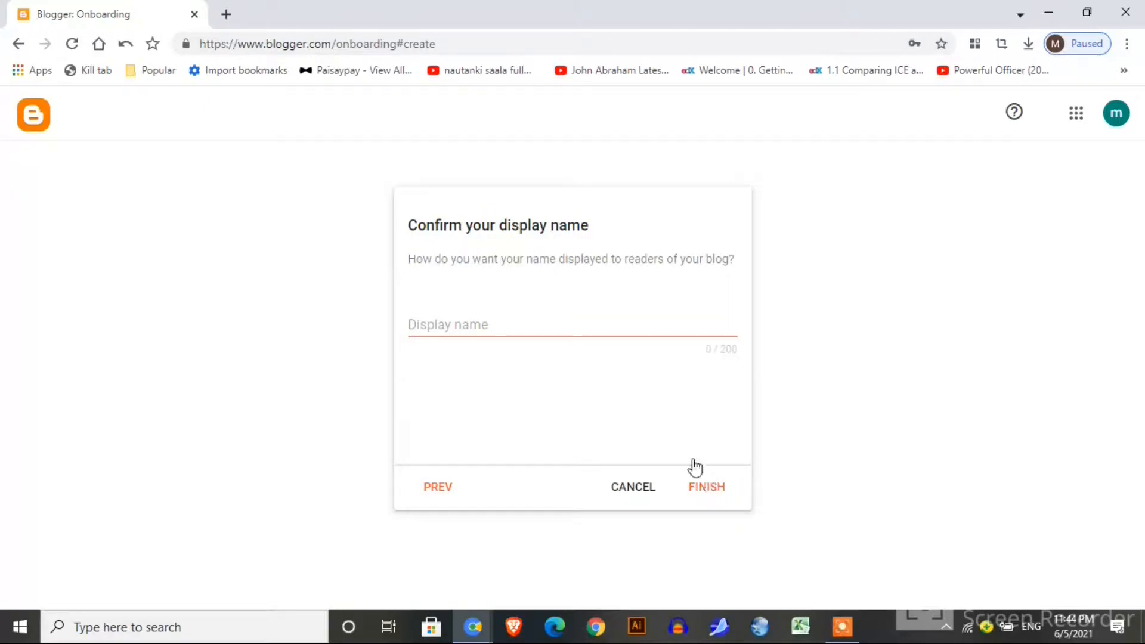
Set the display name to Ahlp Tech and finish creating the blog
left_click(466, 324)
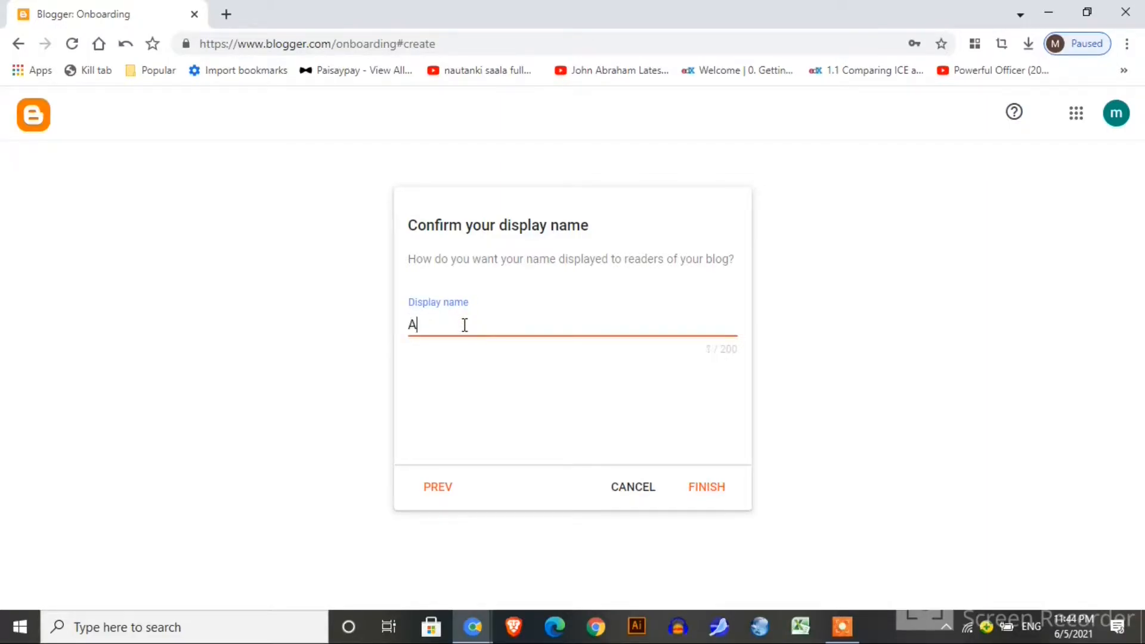
type("Ahlp Tech")
left_click(693, 488)
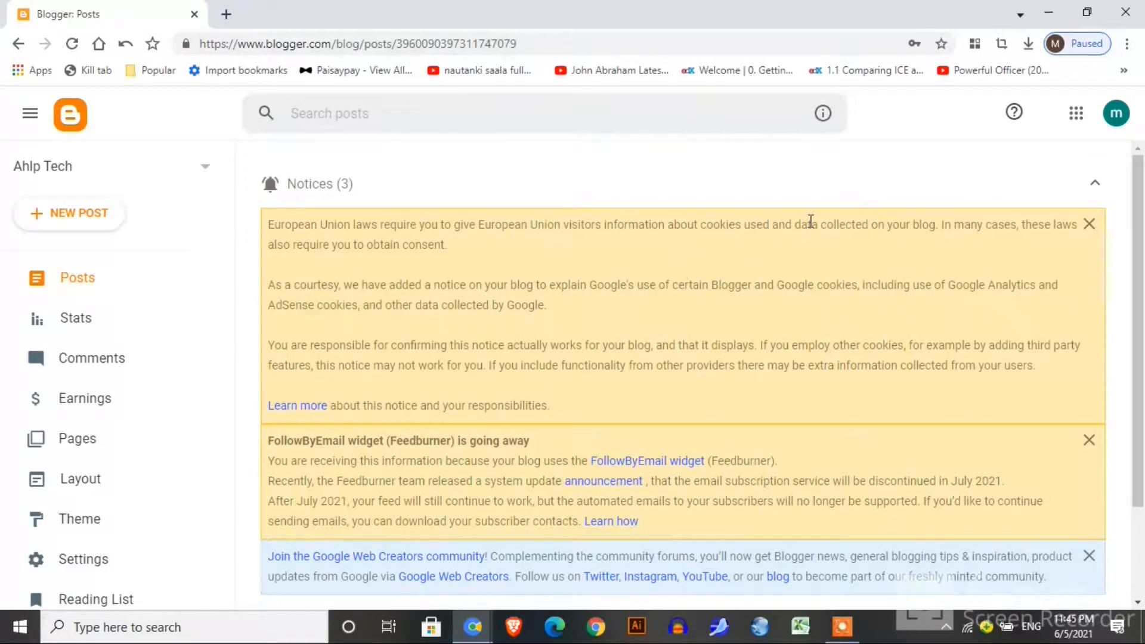
Dismiss the cookie, FollowByEmail and Google Web Creators notices on the blog's Posts page
left_click(1089, 225)
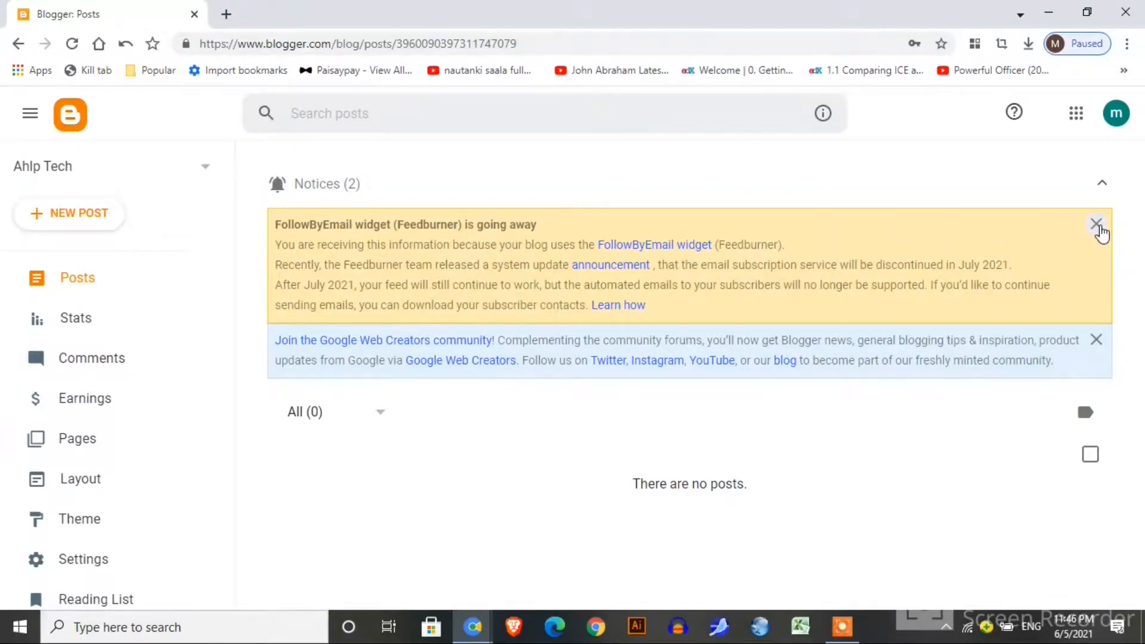
left_click(1097, 224)
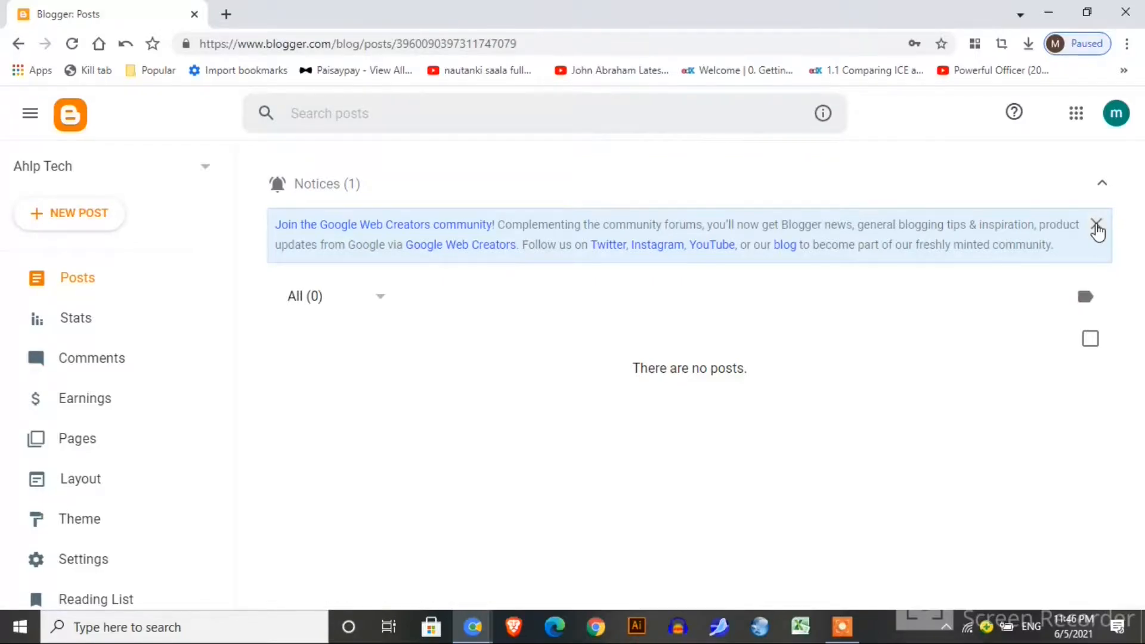
left_click(1096, 225)
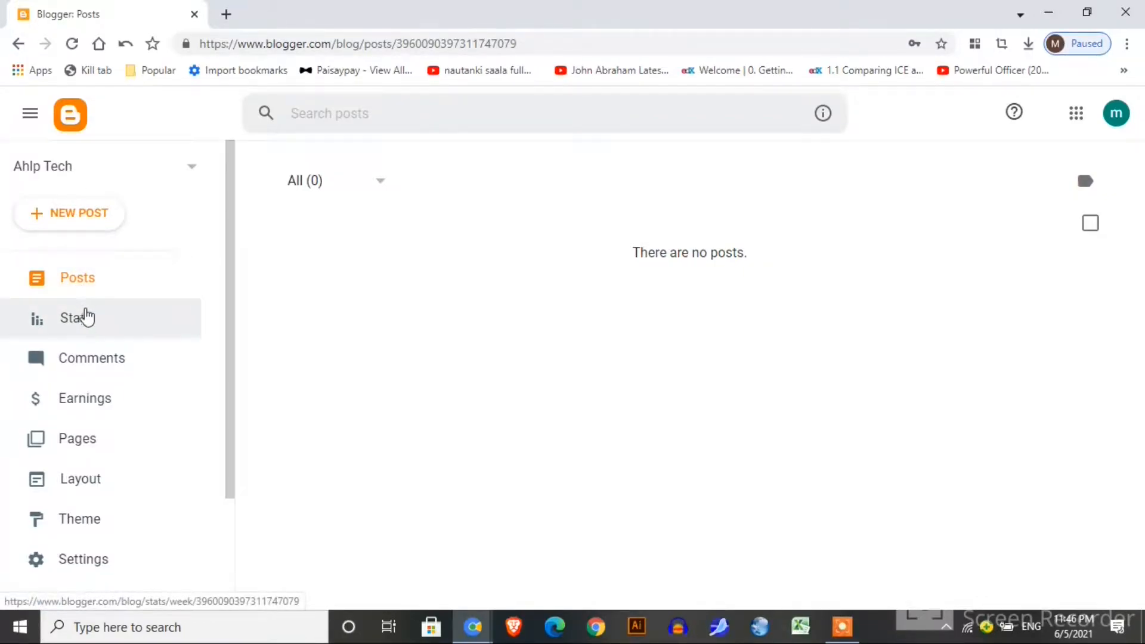
Open the blog settings, view the description editor without changing it, and look through the settings down to the General section
left_click_drag(229, 299, 246, 276)
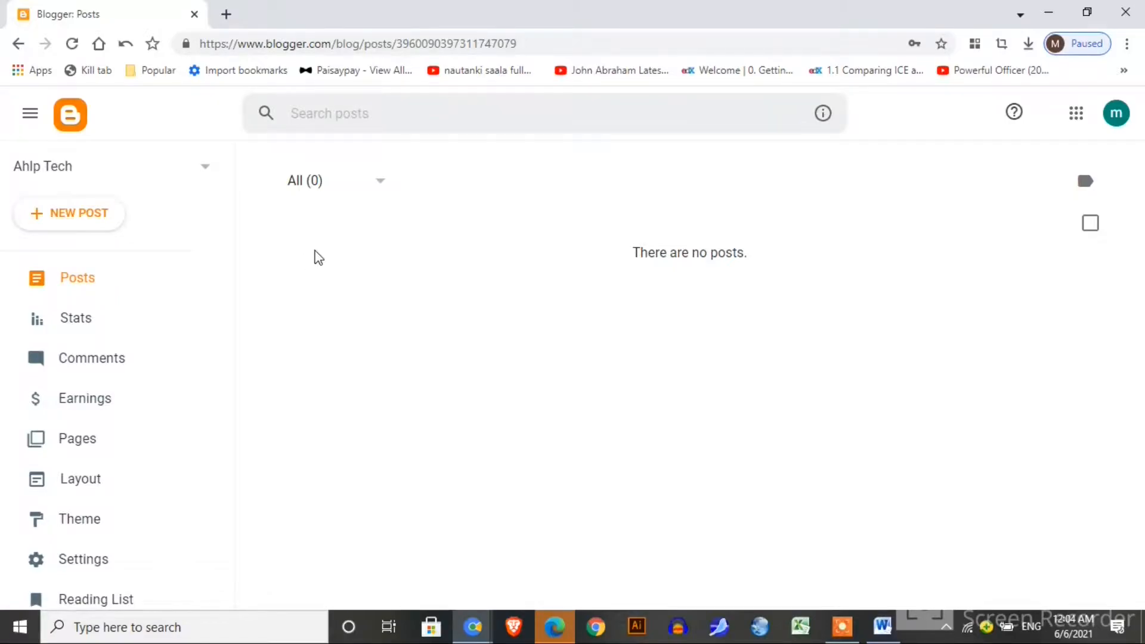
left_click_drag(227, 283, 232, 384)
left_click(117, 438)
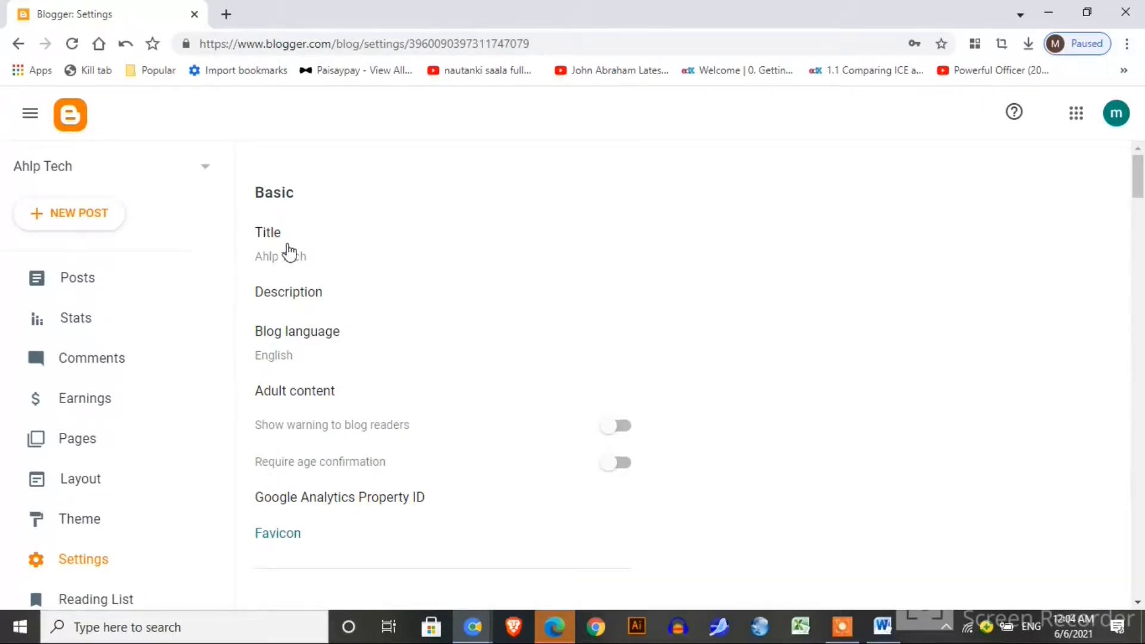
left_click(299, 293)
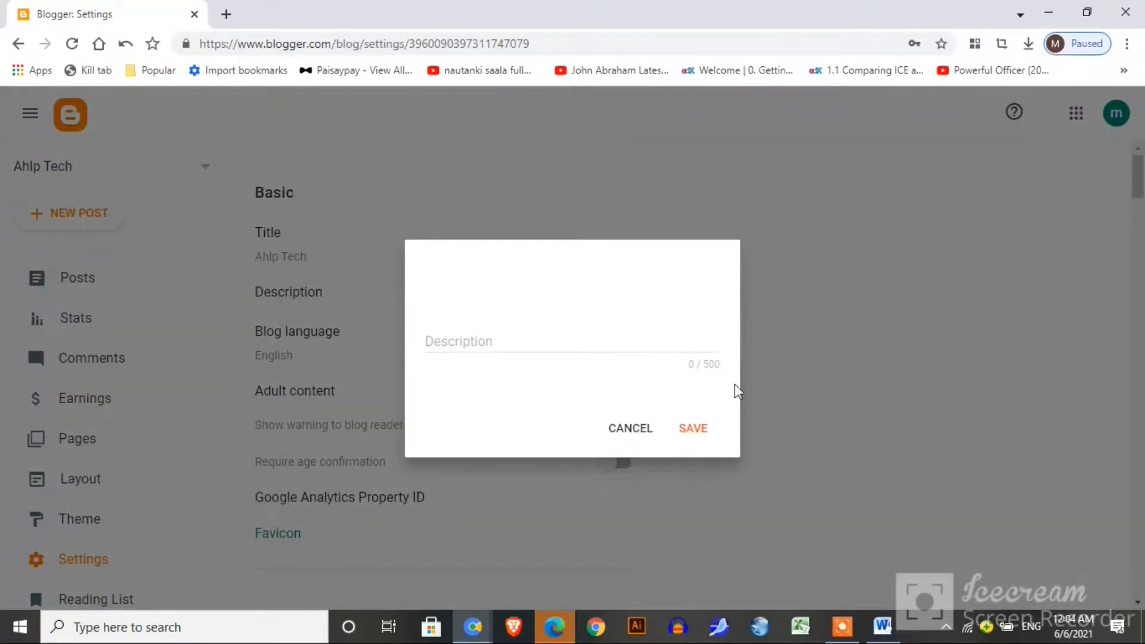
left_click(632, 429)
left_click(631, 428)
left_click(629, 431)
left_click_drag(1142, 182, 1141, 611)
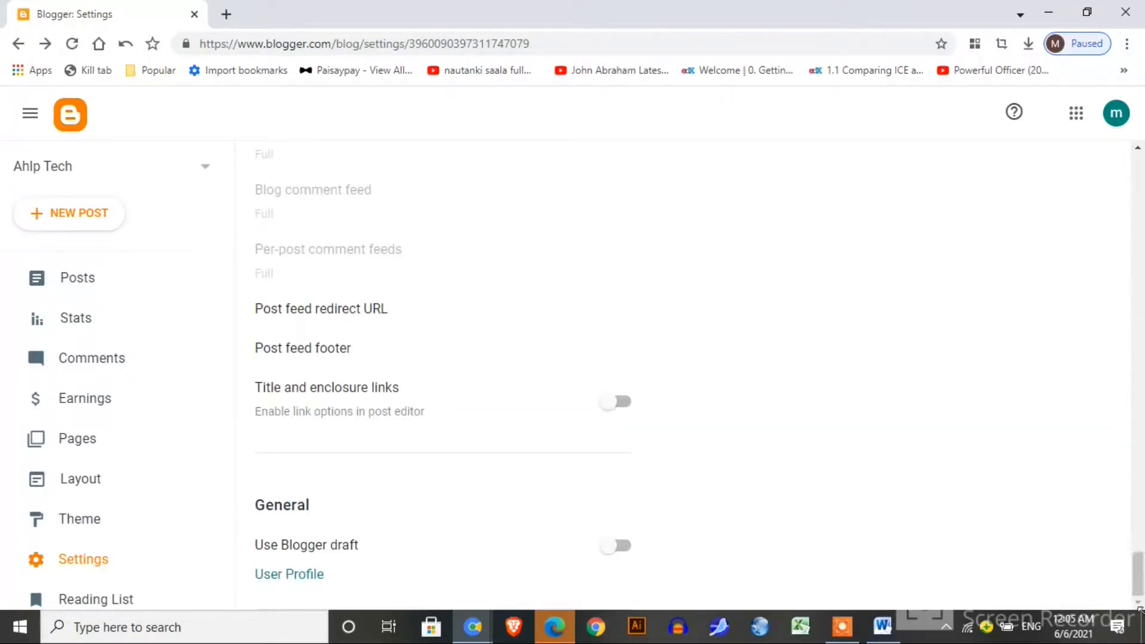
Open the Theme page and view the backup, restore and edit options of the current Contempo Light theme
left_click(124, 532)
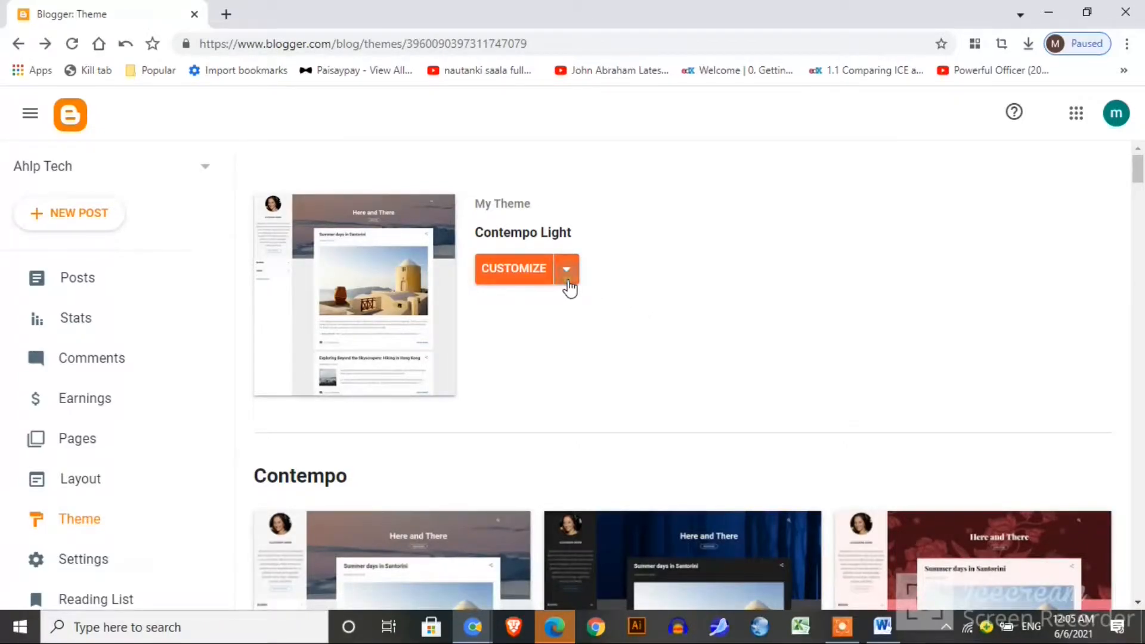
left_click(566, 278)
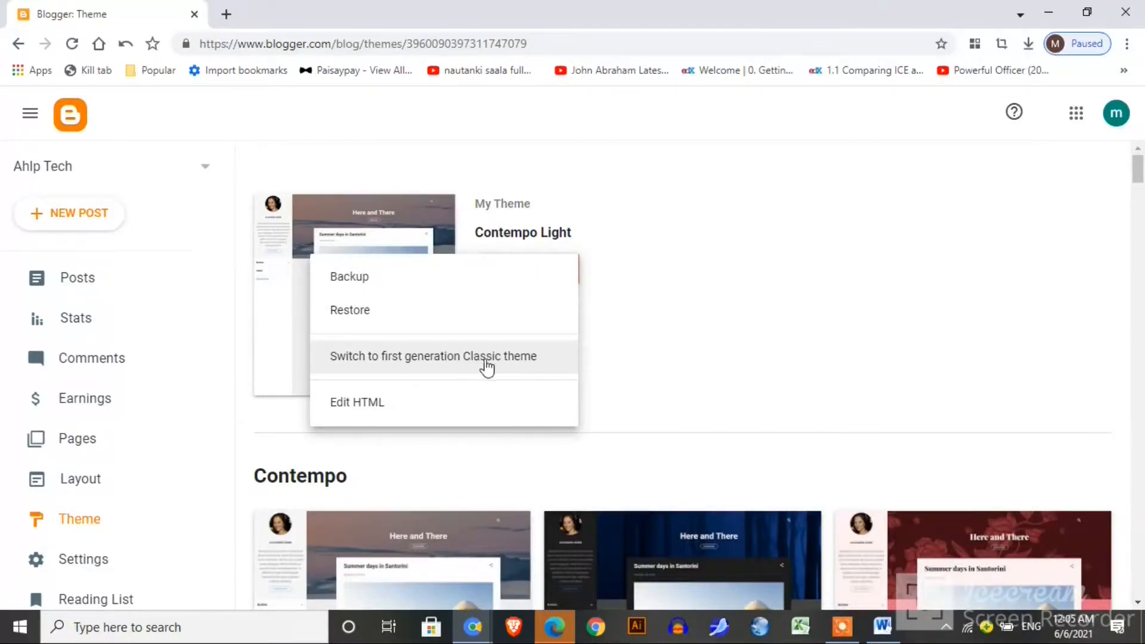
left_click(611, 362)
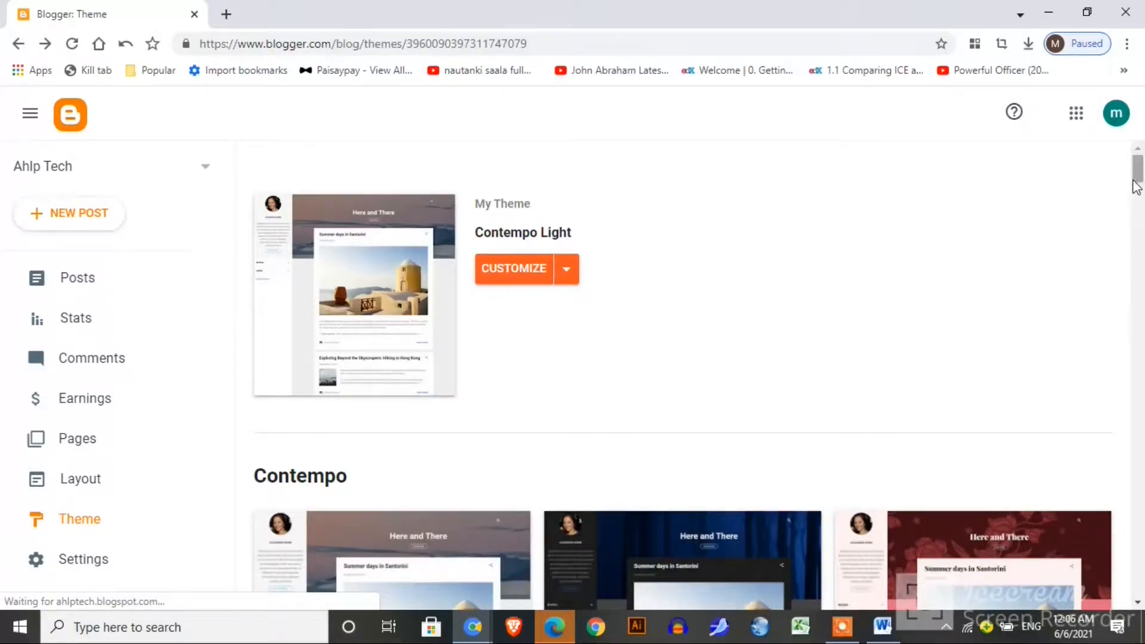
Select the Awesome Inc. Light theme from the theme gallery and preview the whole blog page with it
left_click_drag(1139, 178, 1140, 206)
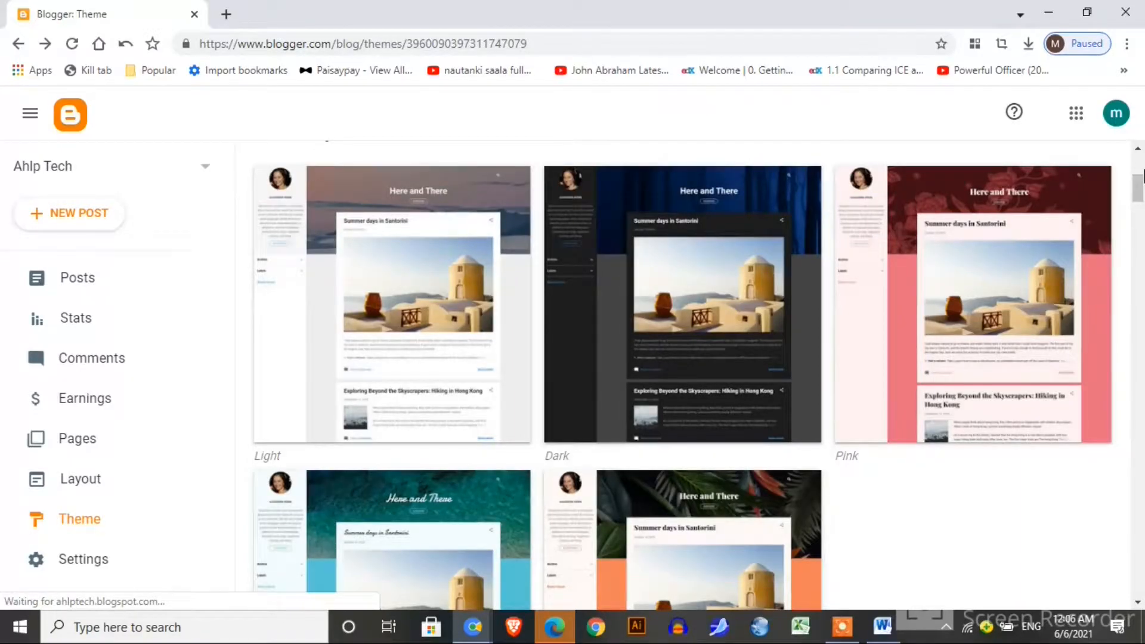
left_click_drag(1144, 177, 1142, 256)
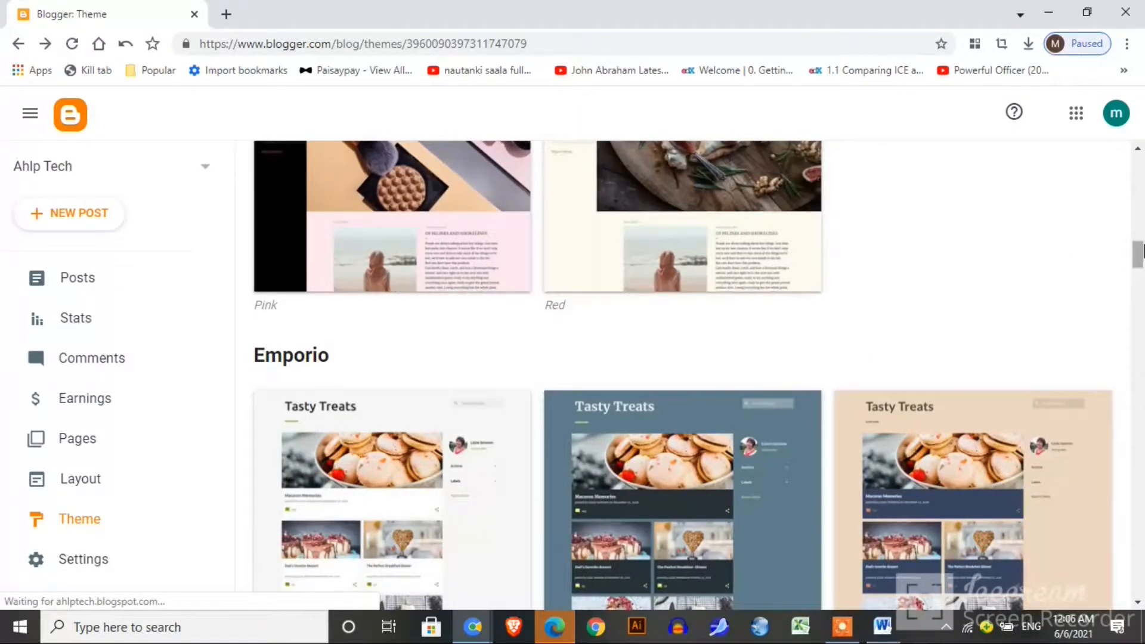
left_click_drag(1139, 253, 1142, 473)
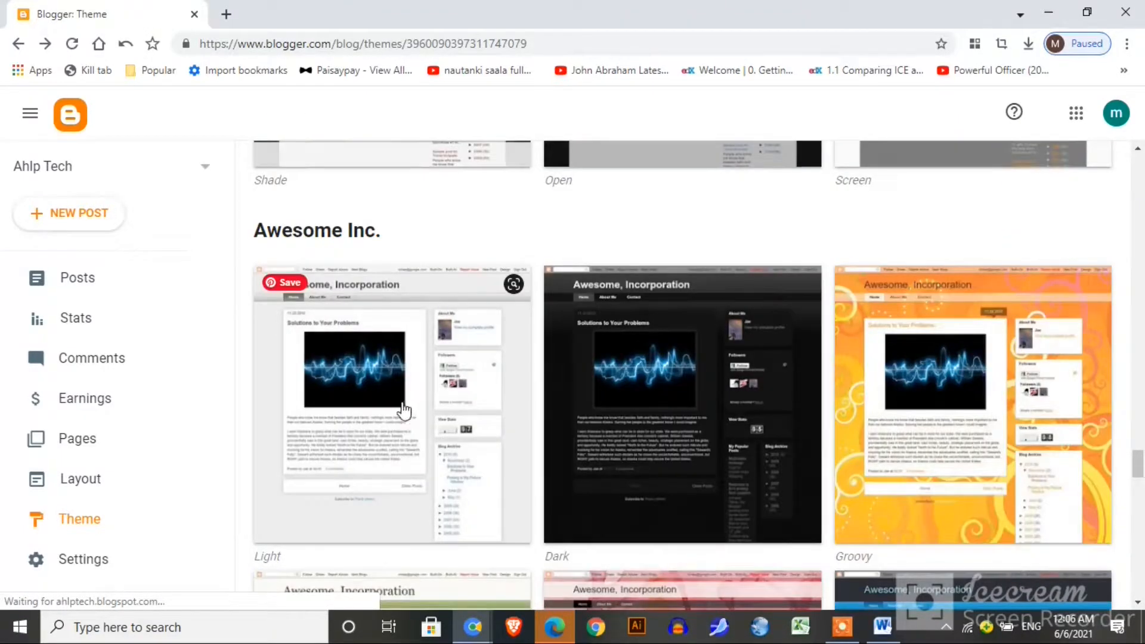
left_click(409, 408)
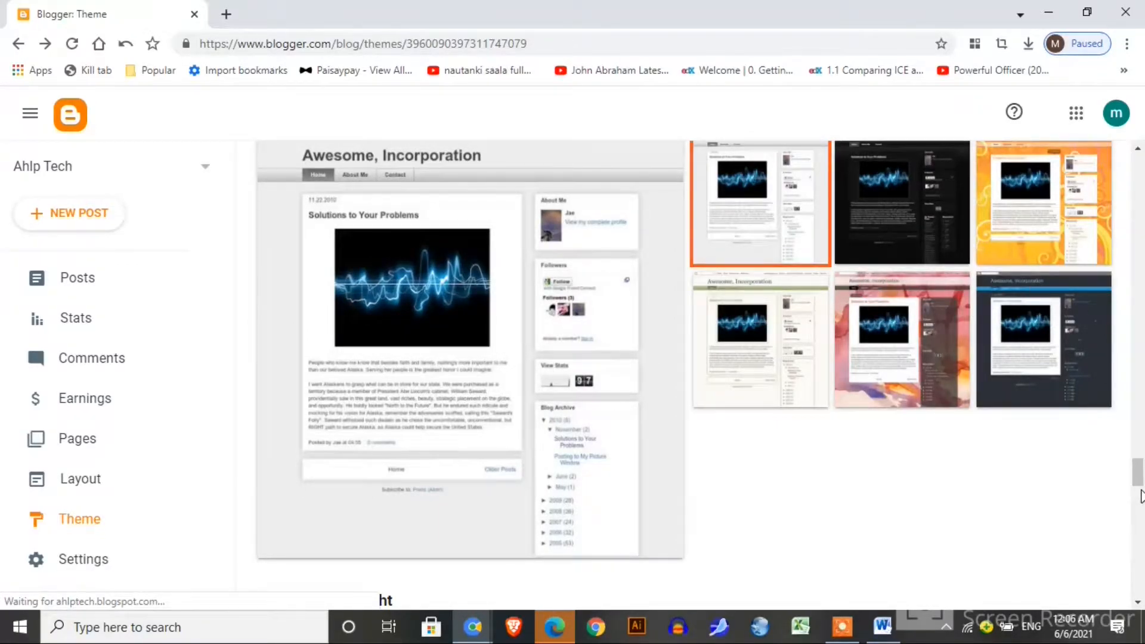
mouse_move(1140, 475)
left_mouse_down()
mouse_move(1139, 444)
mouse_move(1141, 491)
left_mouse_up()
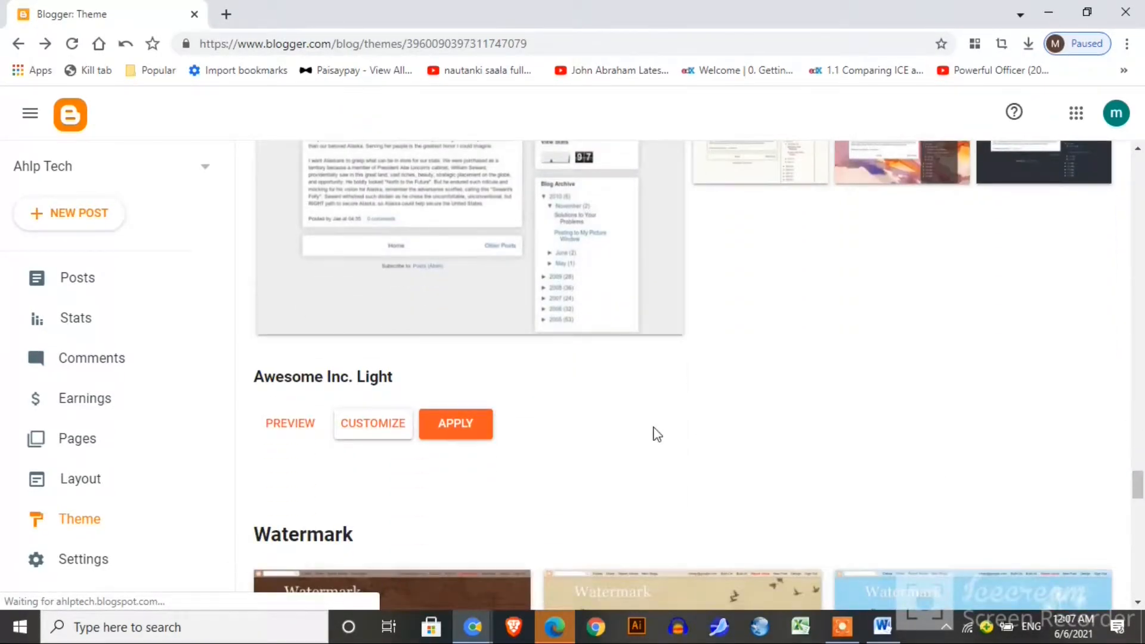
left_click(291, 430)
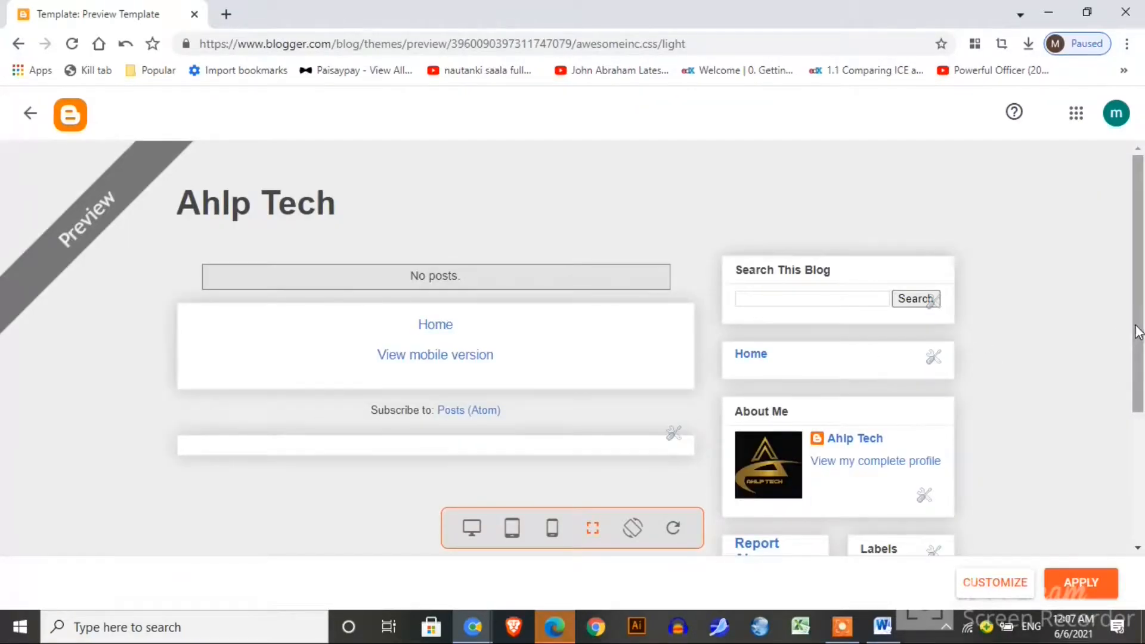
left_click_drag(1138, 331, 1140, 500)
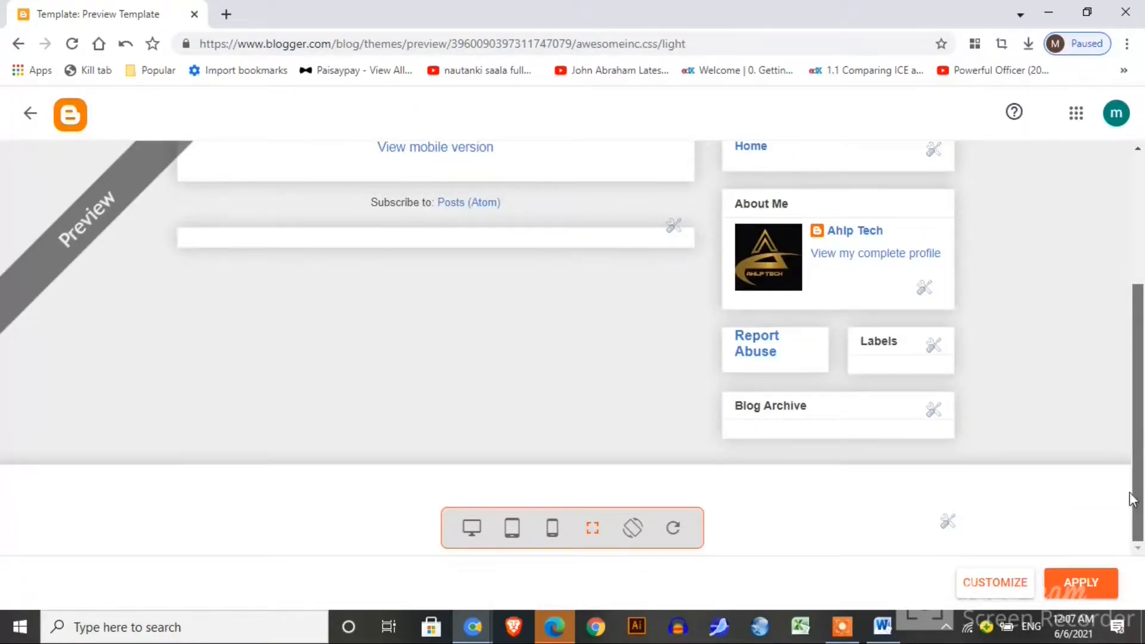
Open the theme customizer and choose the glowing blue waveform from the Technology category as the background image
left_click(995, 583)
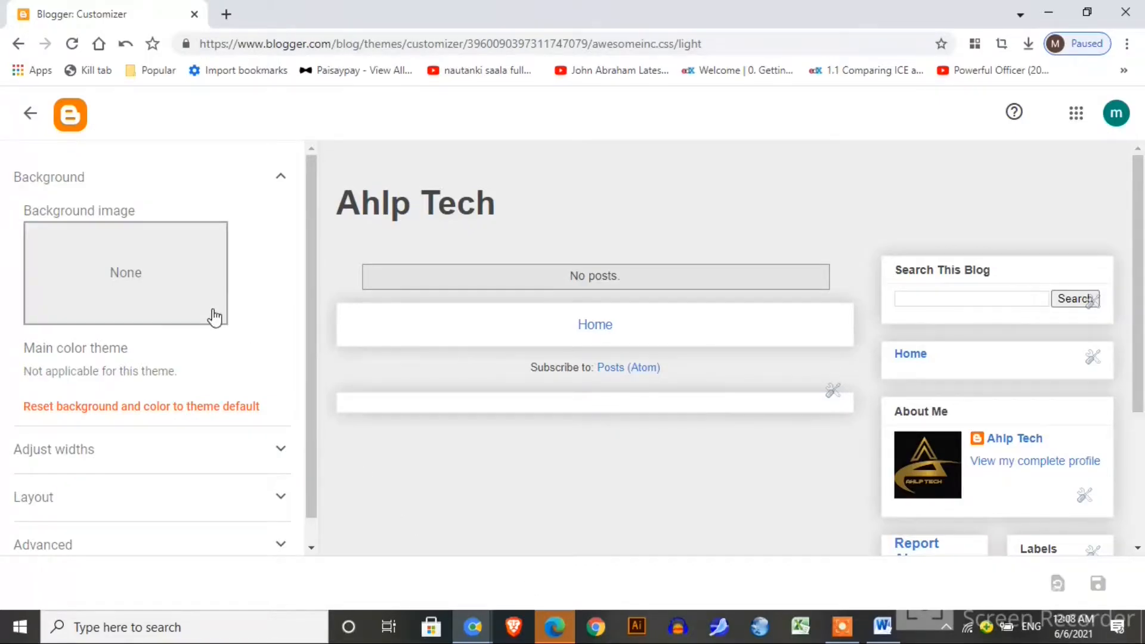
left_click(162, 279)
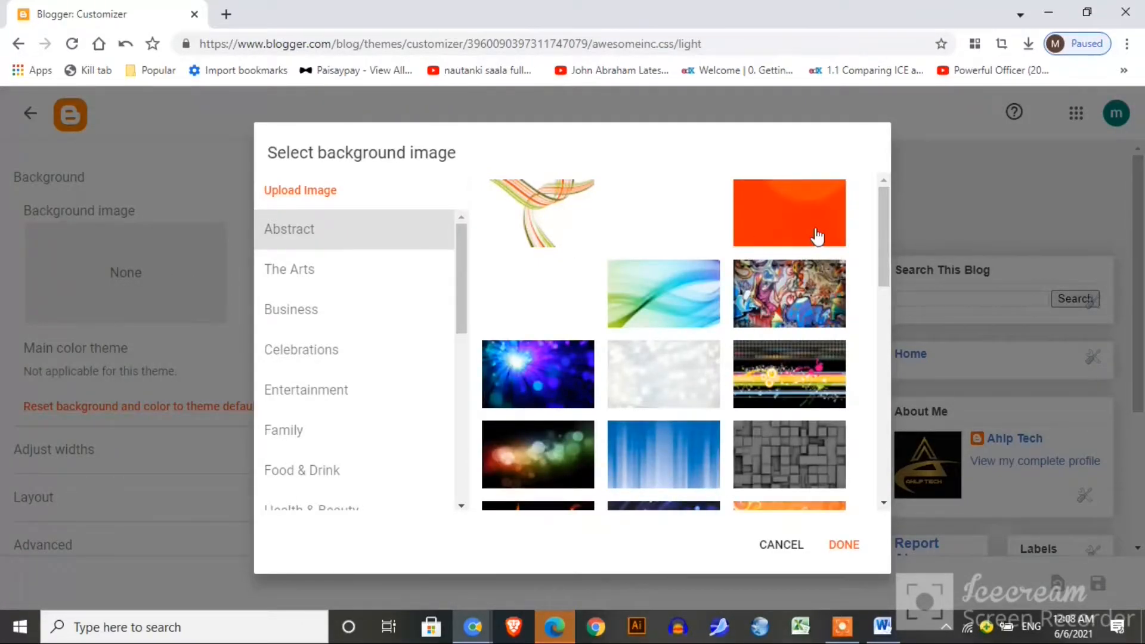
left_click_drag(882, 224, 893, 323)
left_click_drag(463, 271, 476, 361)
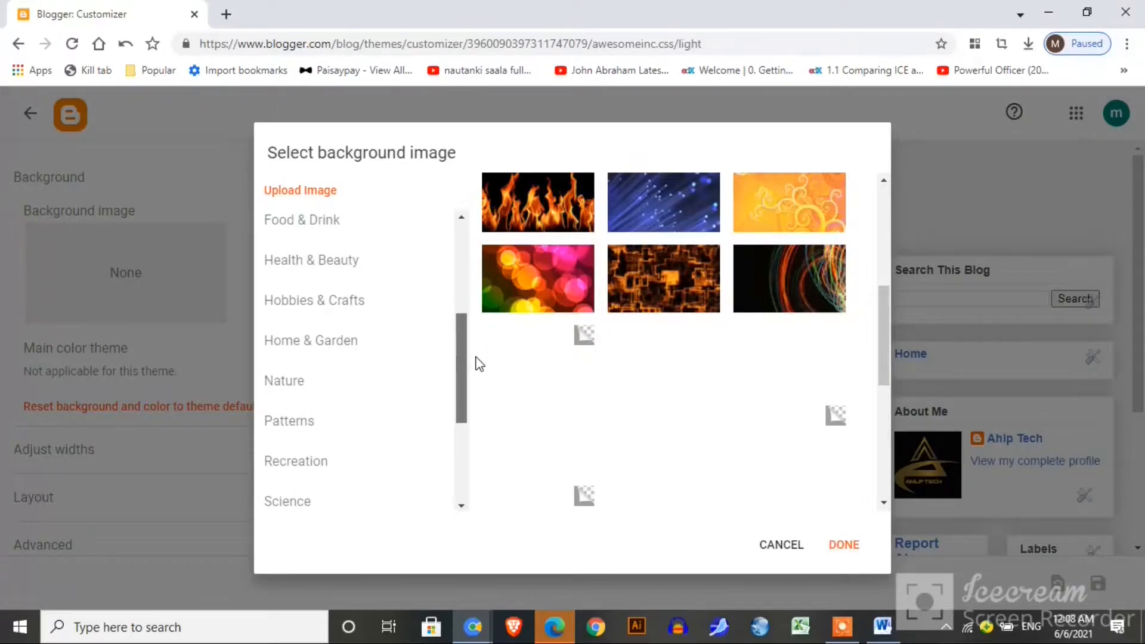
scroll(347, 388, "down", 4)
left_click(348, 388)
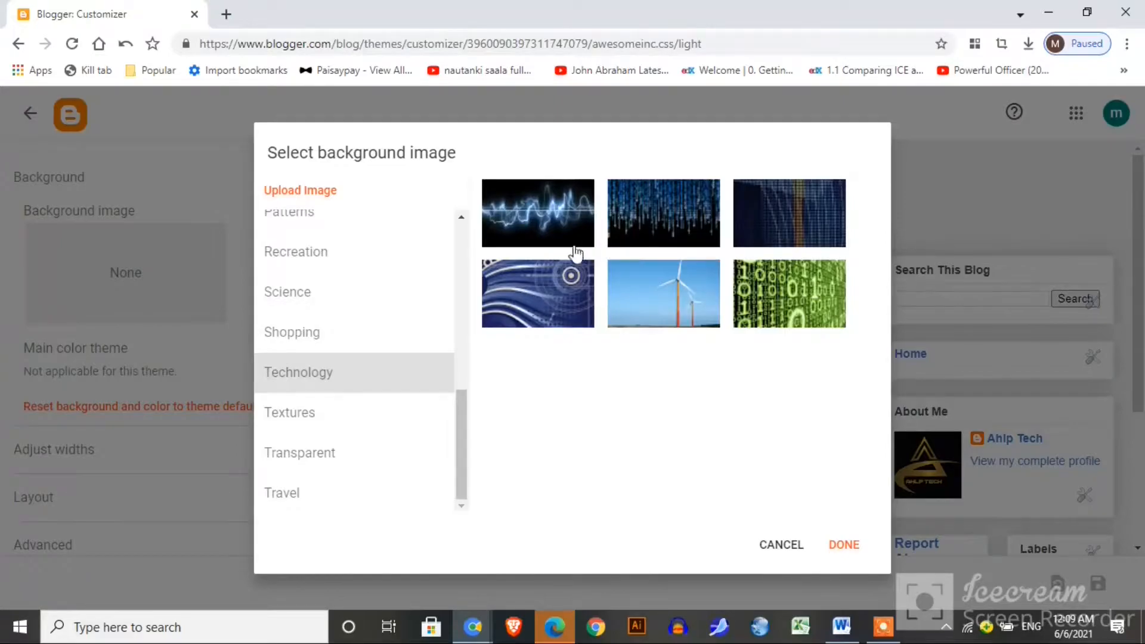
left_click(555, 236)
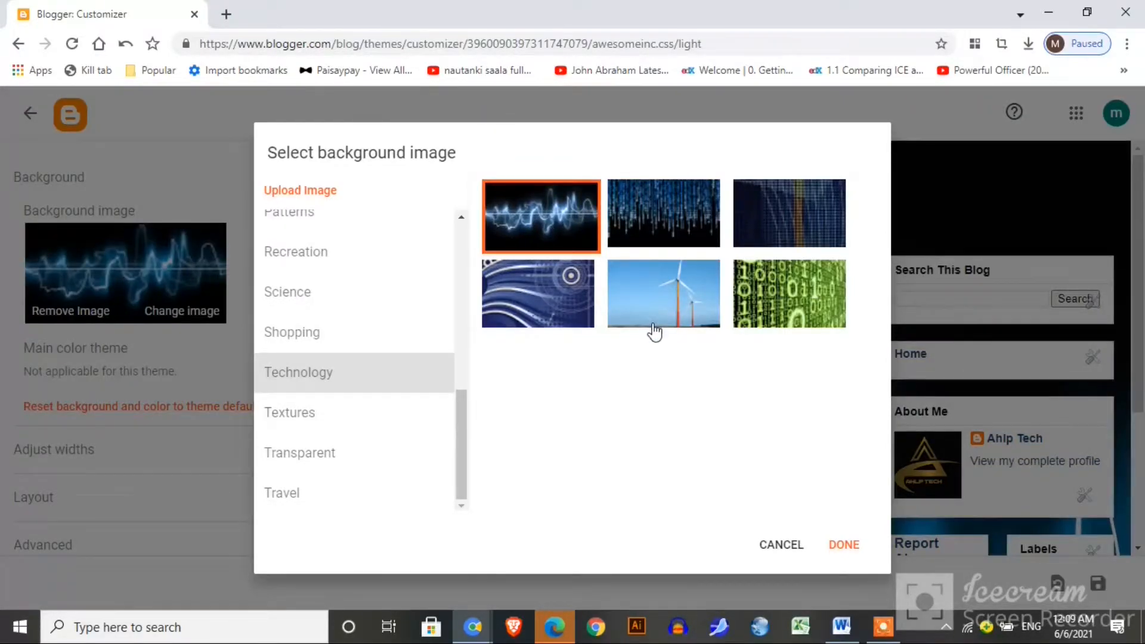
Check the Textures backgrounds, reselect the blue waveform image in Technology, and apply it as the blog background
left_click(293, 418)
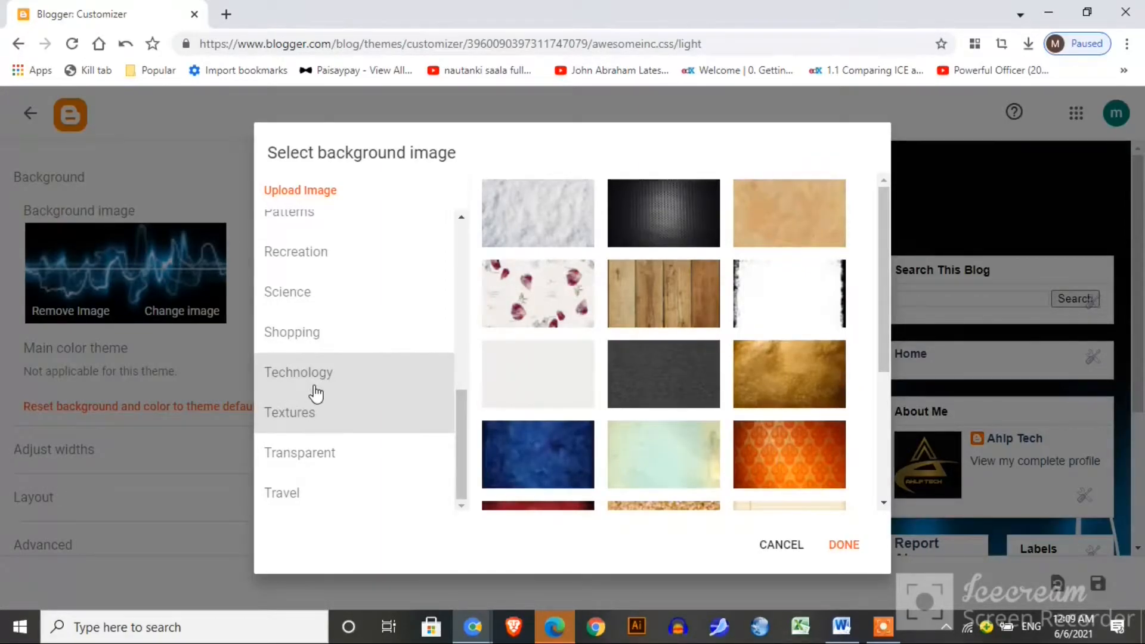
left_click(316, 393)
left_click(547, 234)
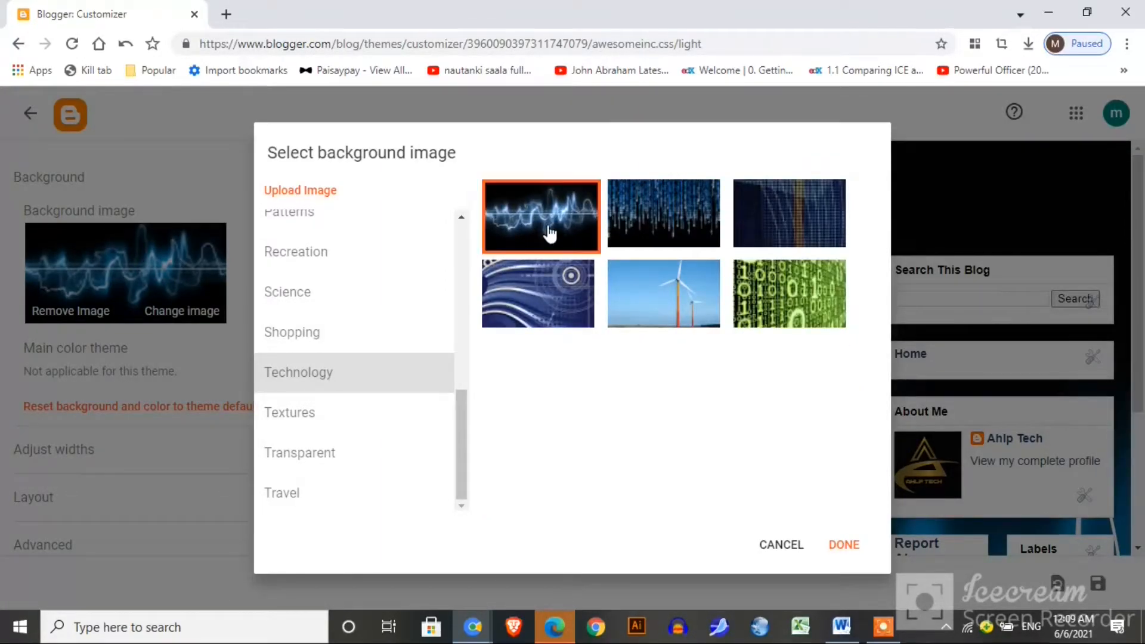
left_click(838, 548)
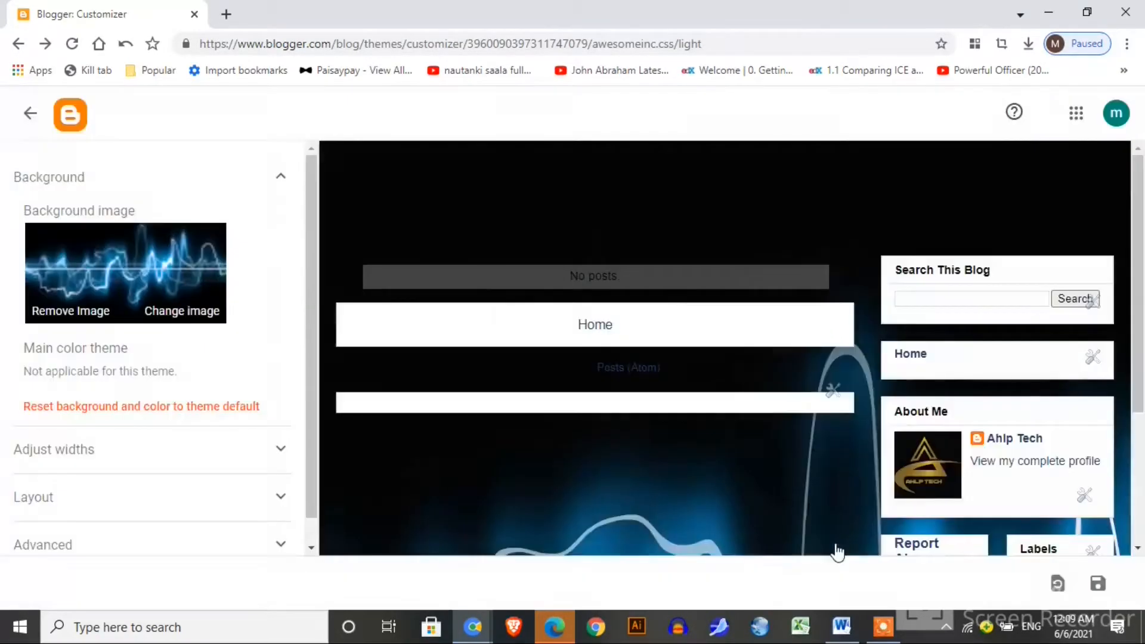
scroll(1066, 371, "down", 4)
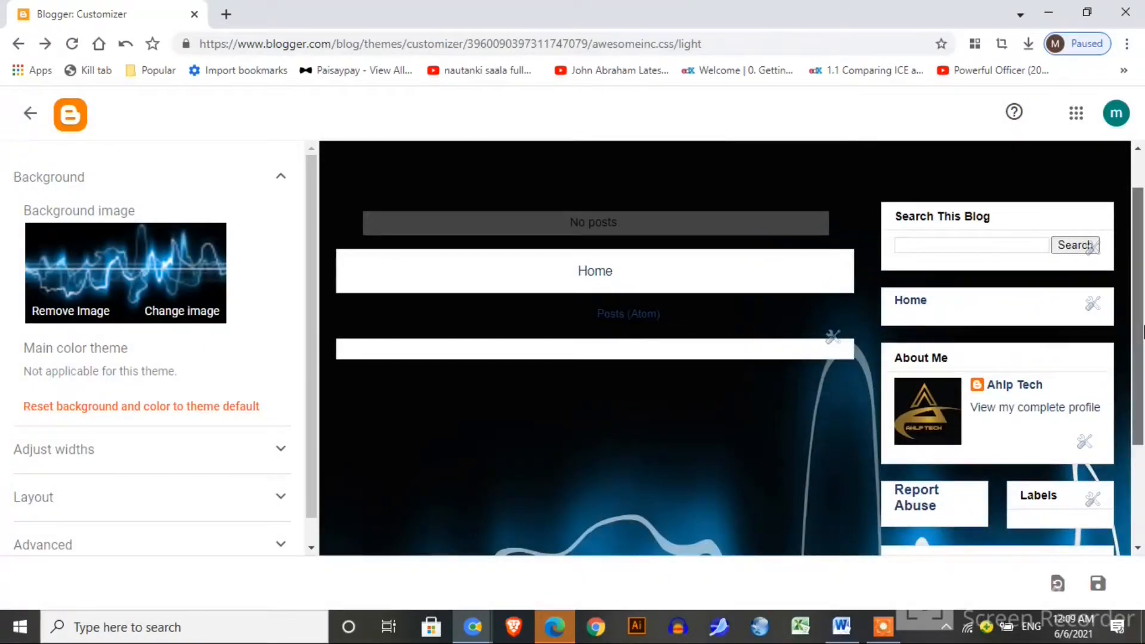
scroll(1079, 456, "up", 4)
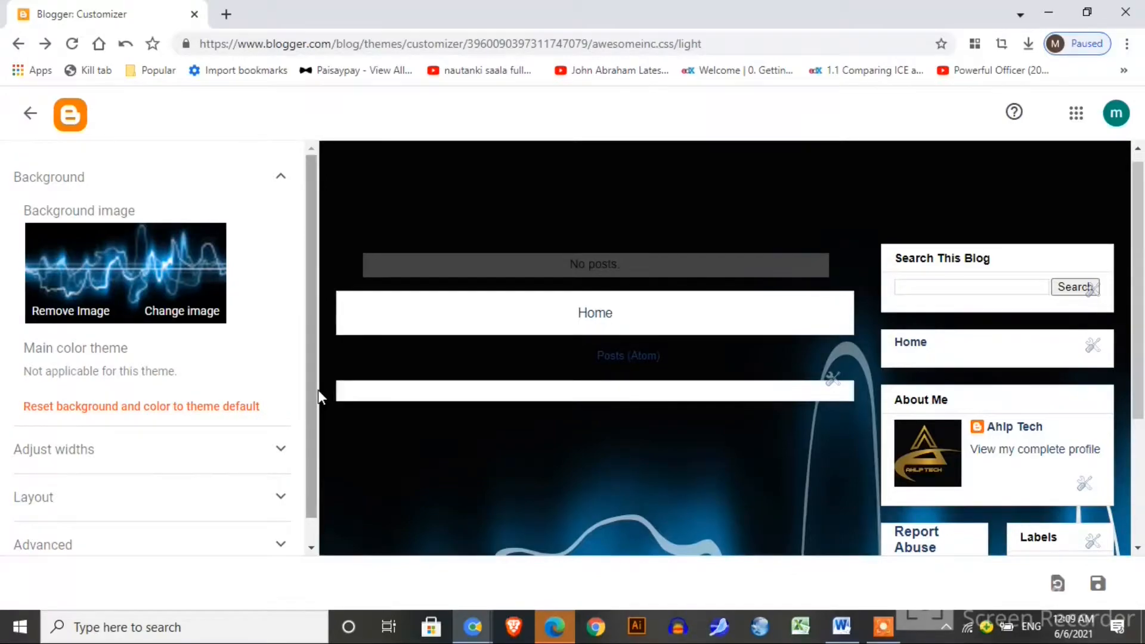
Set the entire blog width to 985 px and the right sidebar width to 329 px
scroll(318, 399, "down", 1)
left_click(272, 426)
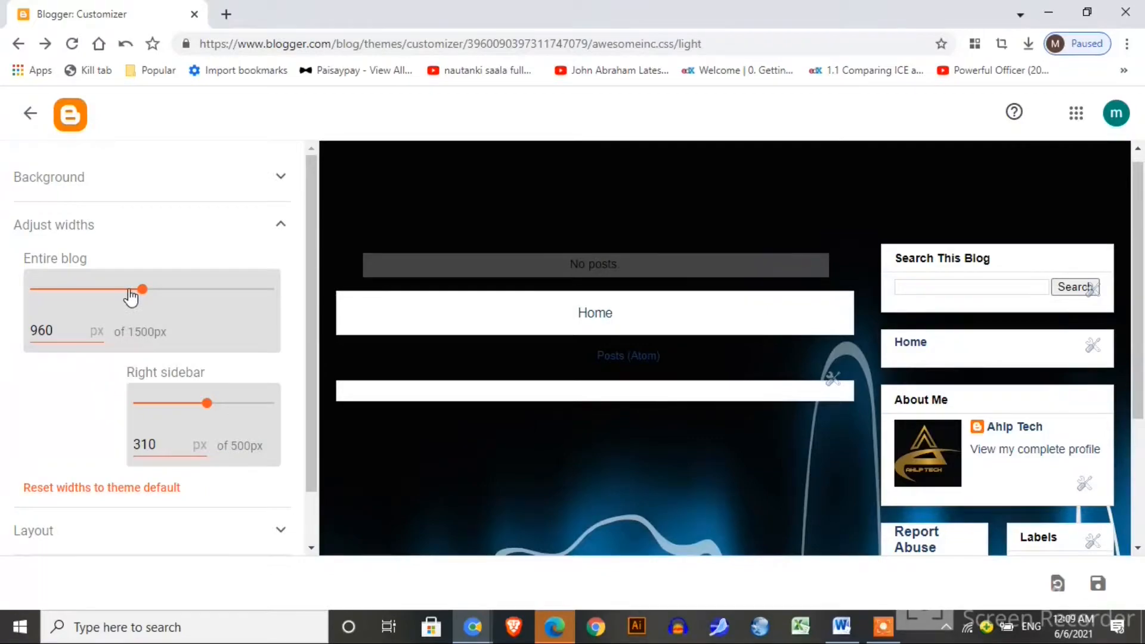
left_click(153, 290)
left_click_drag(154, 297, 151, 300)
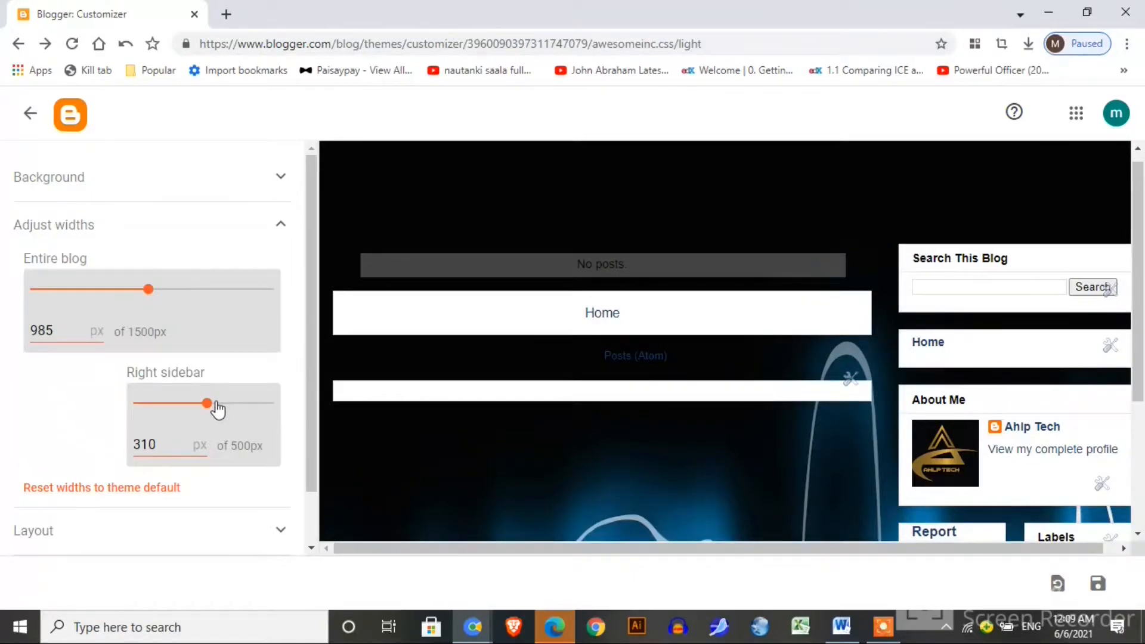
left_click_drag(216, 411, 220, 410)
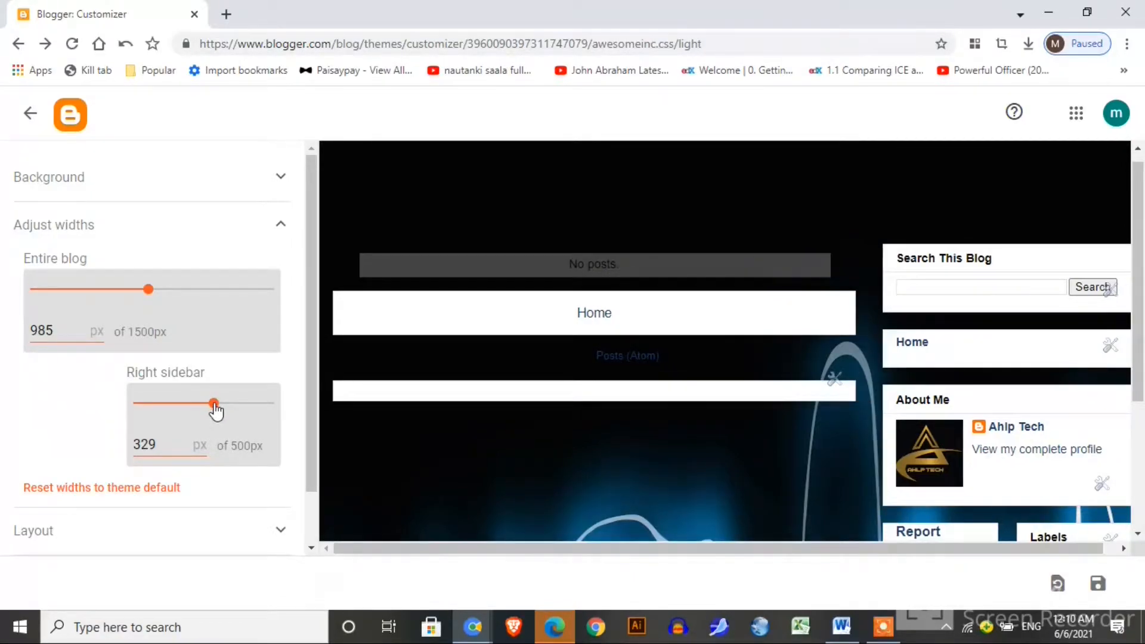
Choose the body layout with a main column and a split right sidebar, and close the layout settings
scroll(317, 374, "down", 1)
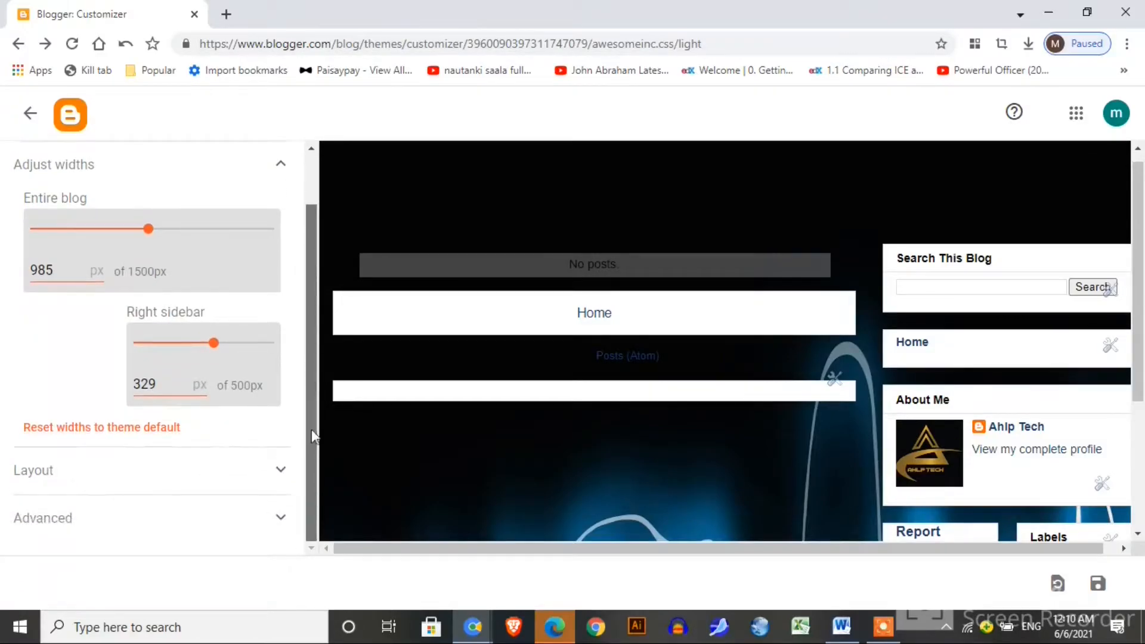
left_click(250, 473)
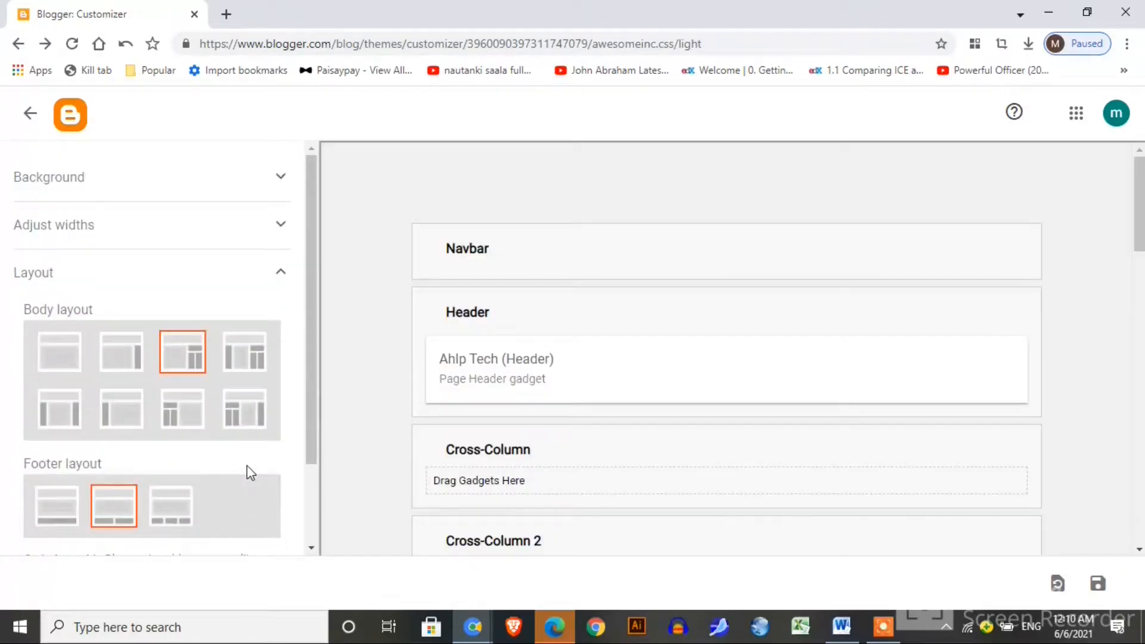
left_click(174, 365)
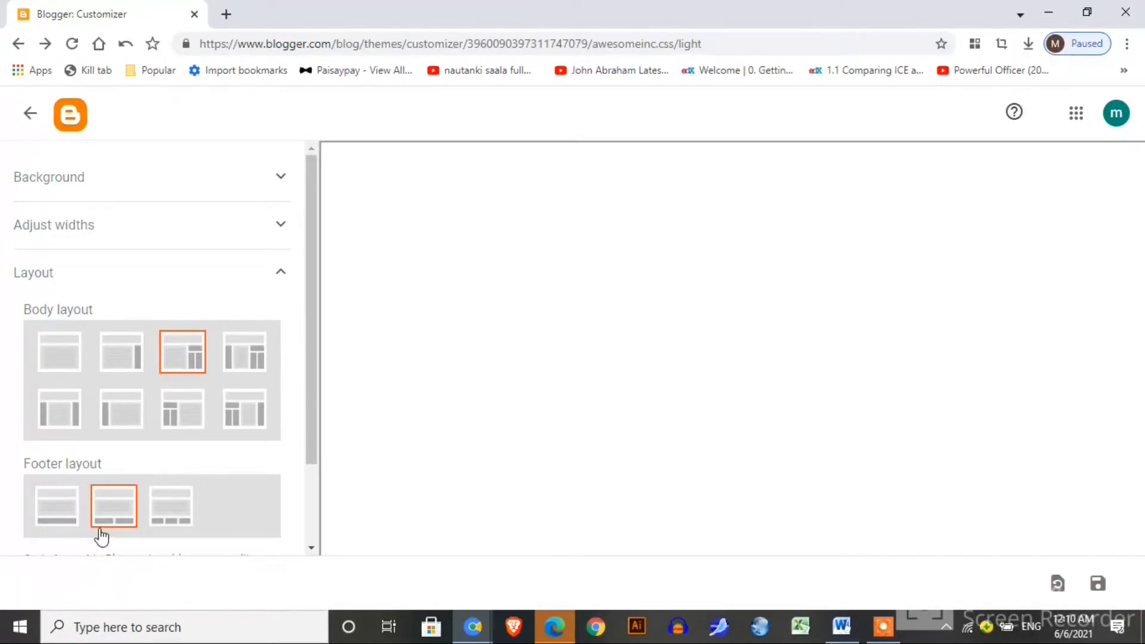
left_click(166, 277)
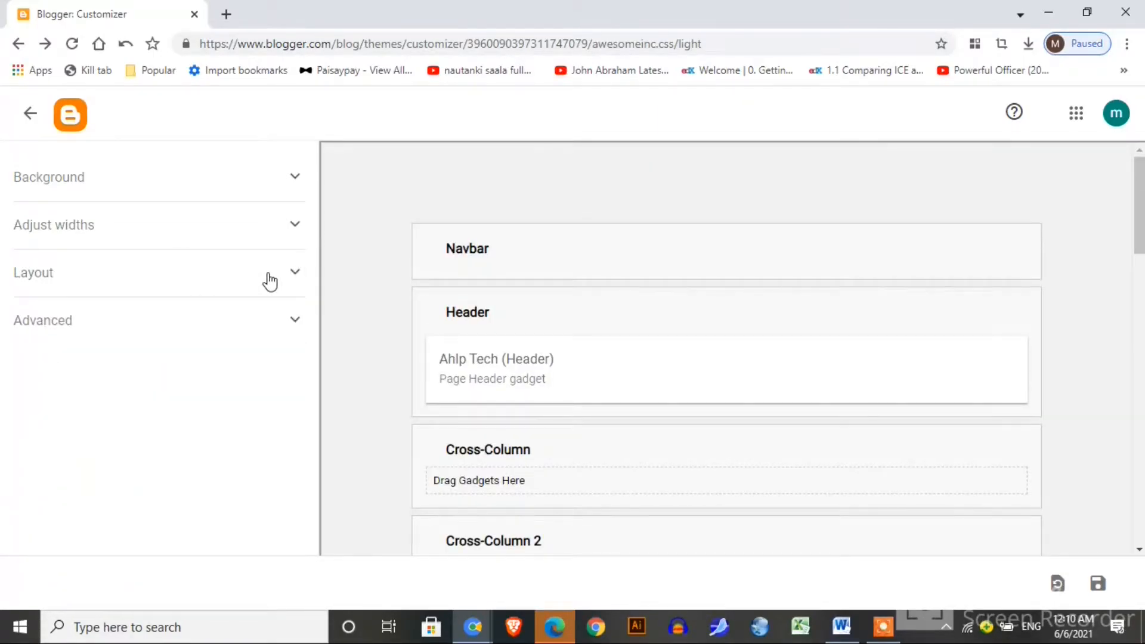
In the advanced Page settings, set the background color to black and make it transparent
left_click(198, 325)
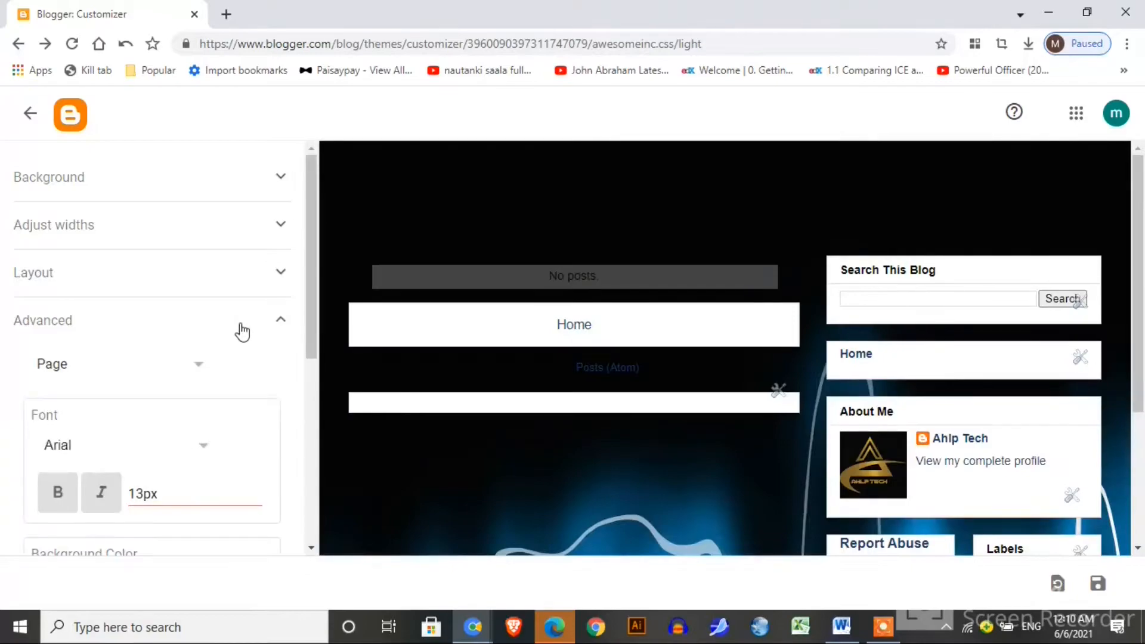
left_click_drag(310, 312, 309, 435)
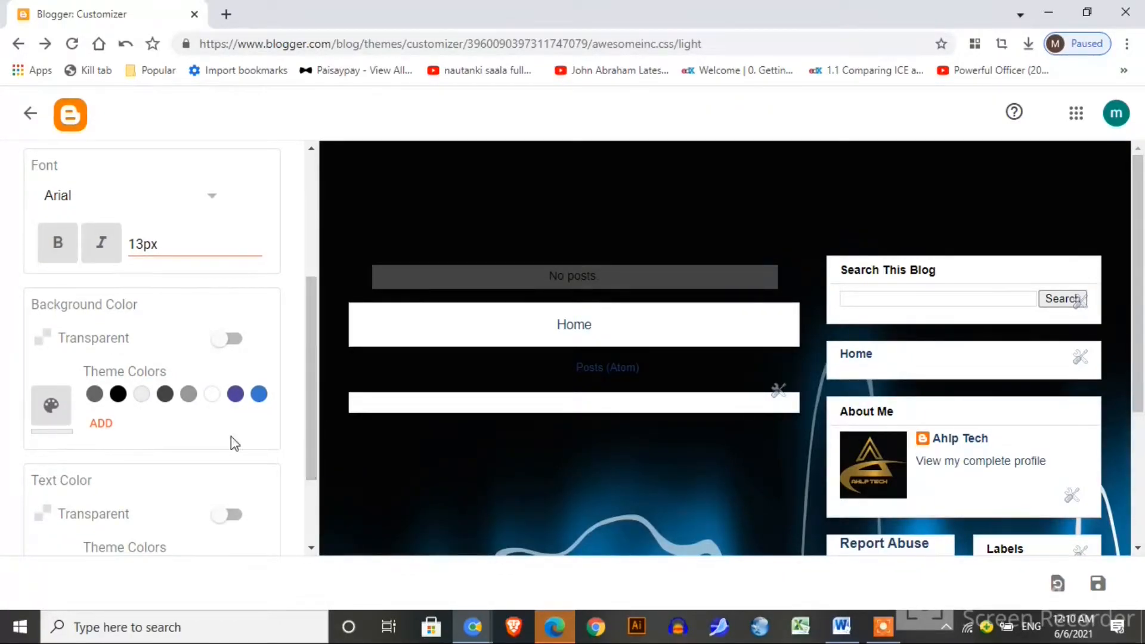
left_click(119, 395)
left_click(231, 346)
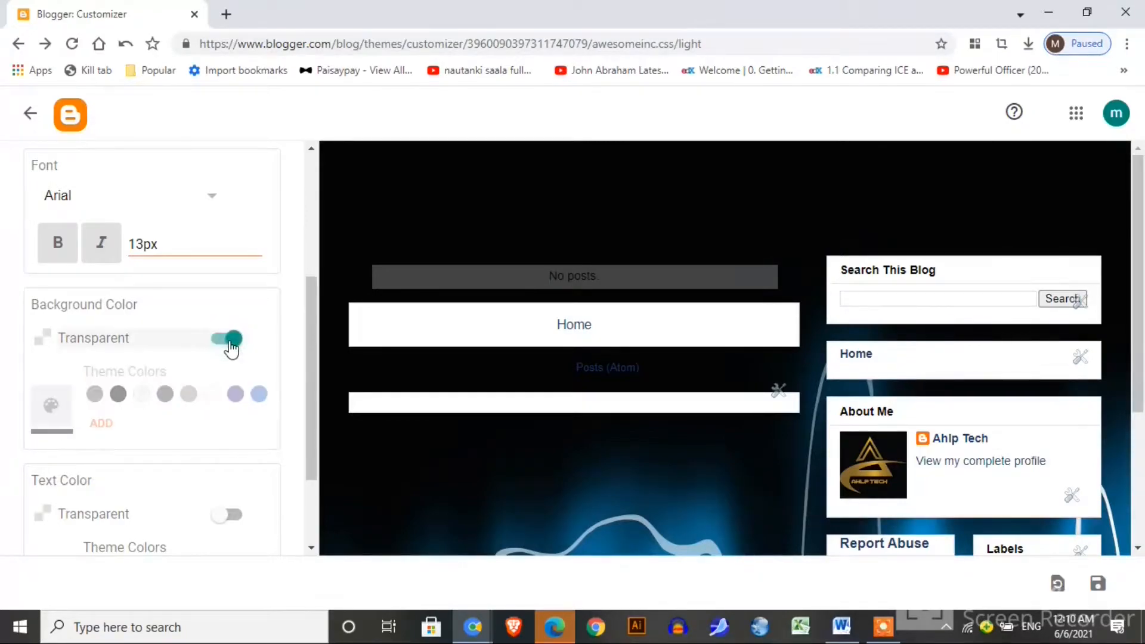
left_click_drag(314, 340, 319, 414)
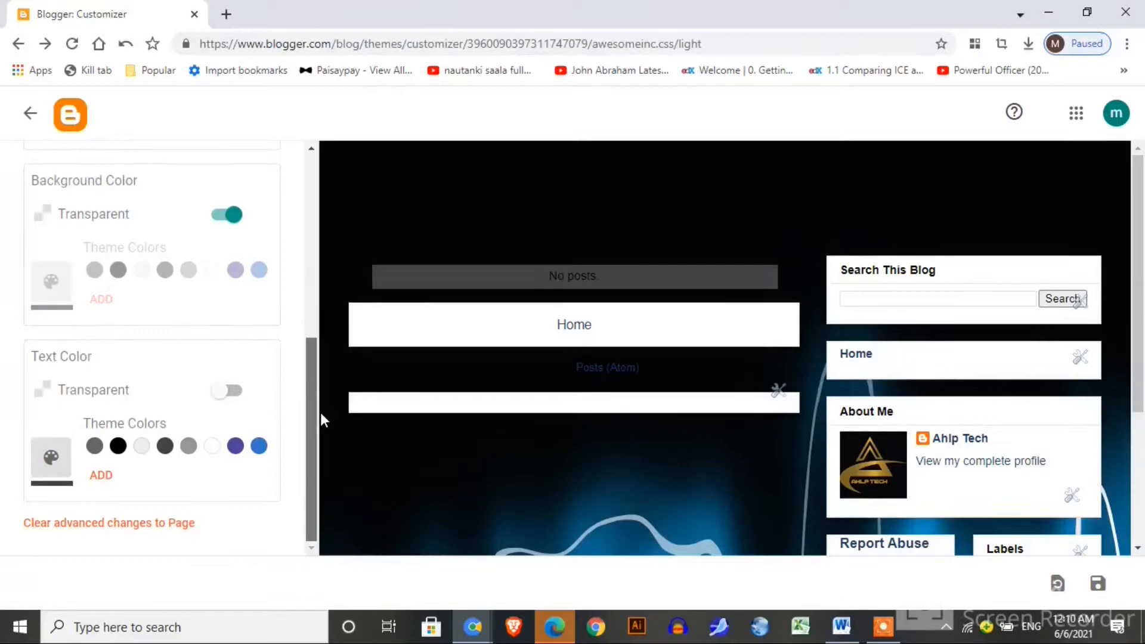
left_click_drag(320, 420, 326, 187)
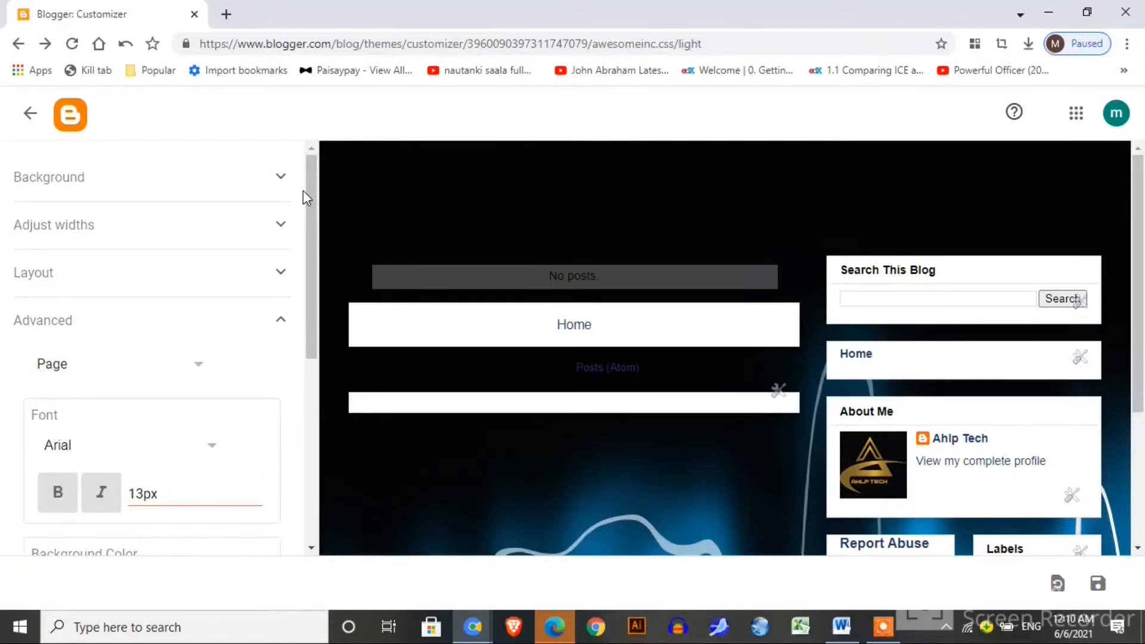
Save the theme customization, accept the notice about hidden gadgets, and apply the Awesome Inc. Light theme from its preview
left_click_drag(1144, 244, 1144, 377)
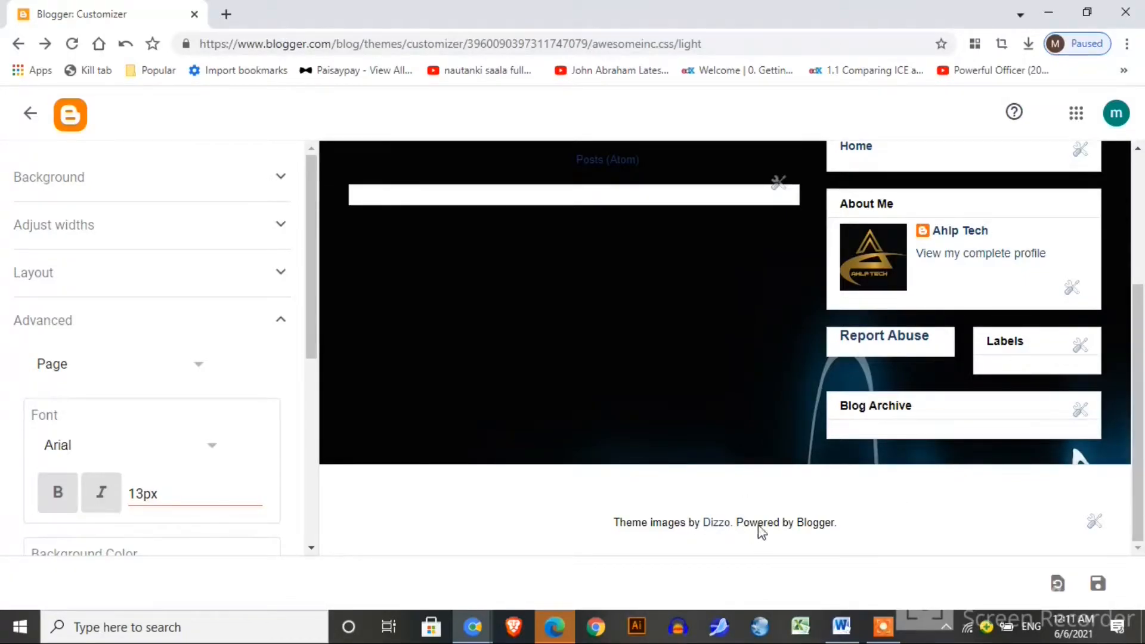
left_click(1099, 584)
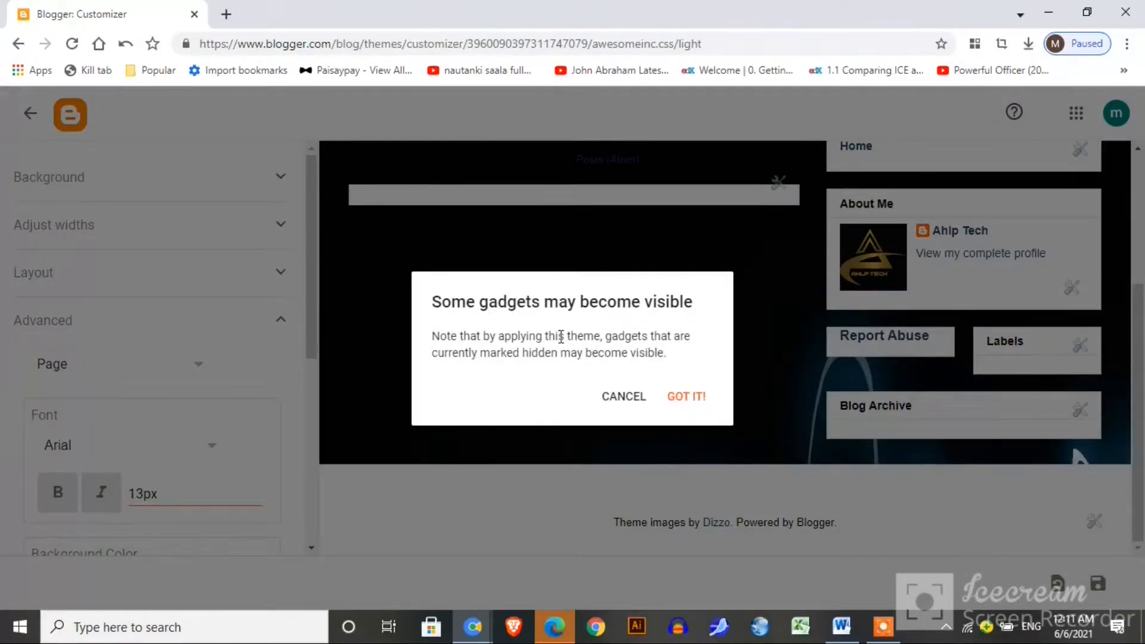
left_click(684, 399)
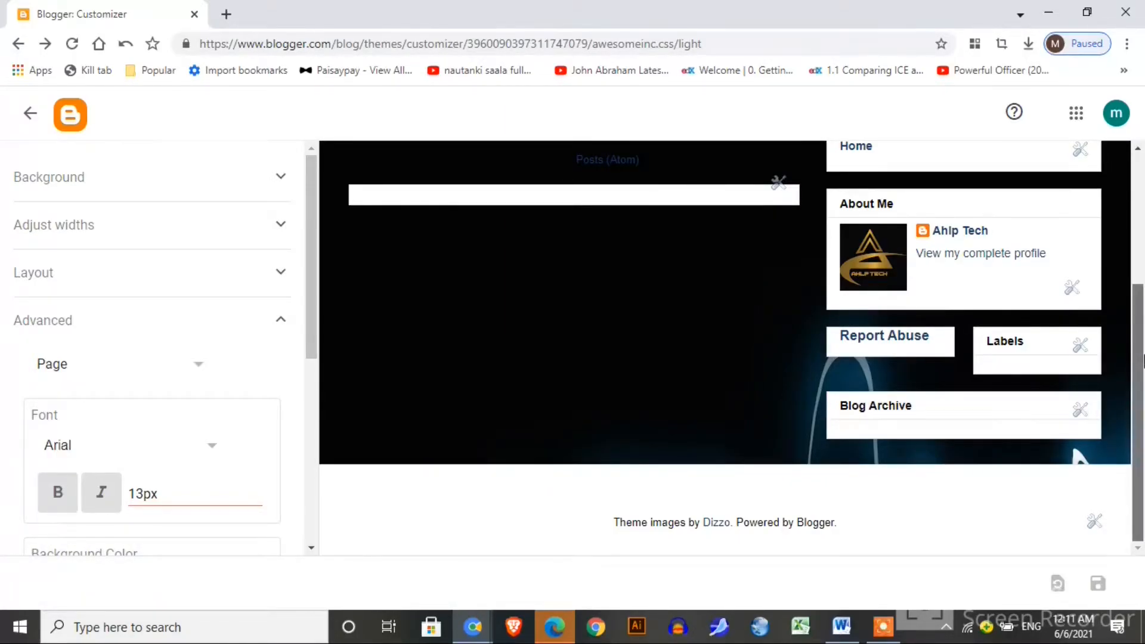
scroll(1142, 360, "up", 4)
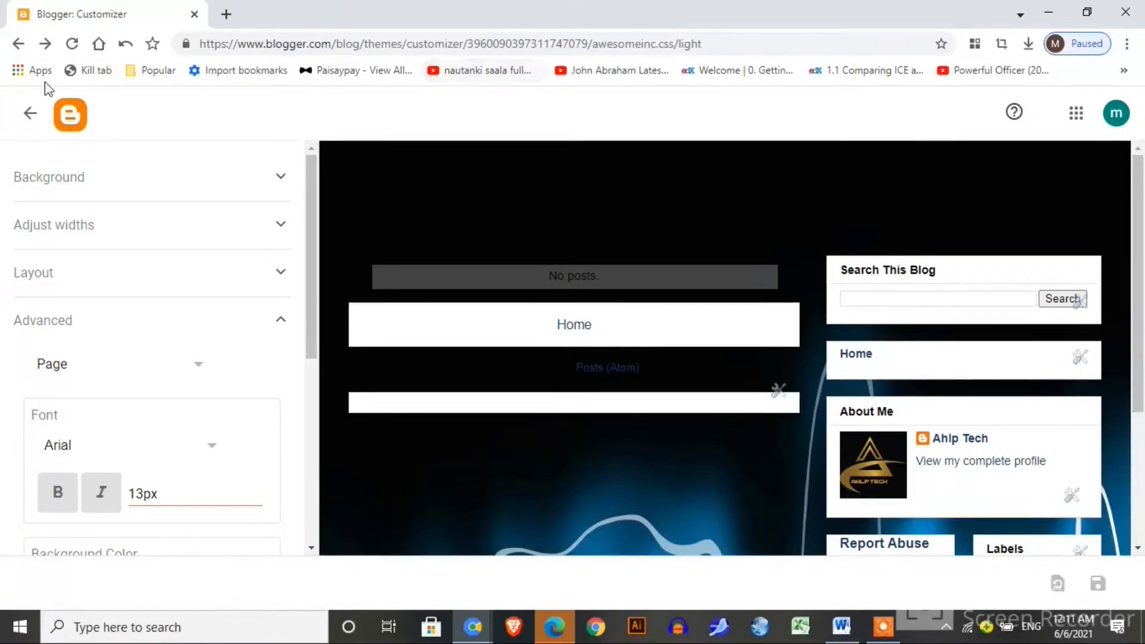
left_click(42, 112)
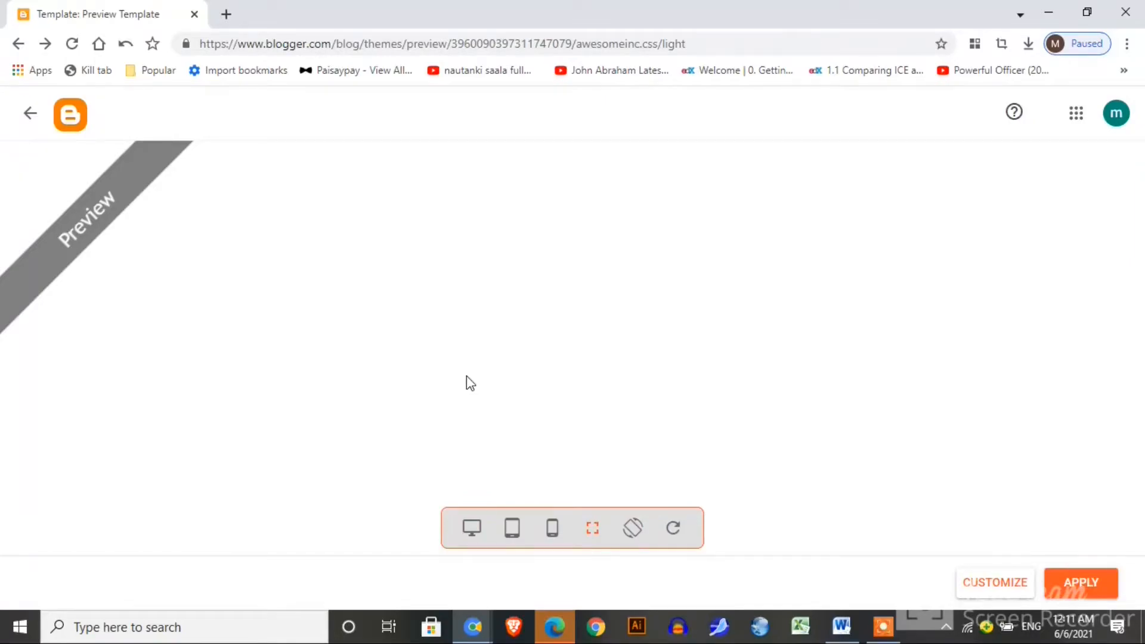
left_click(1092, 593)
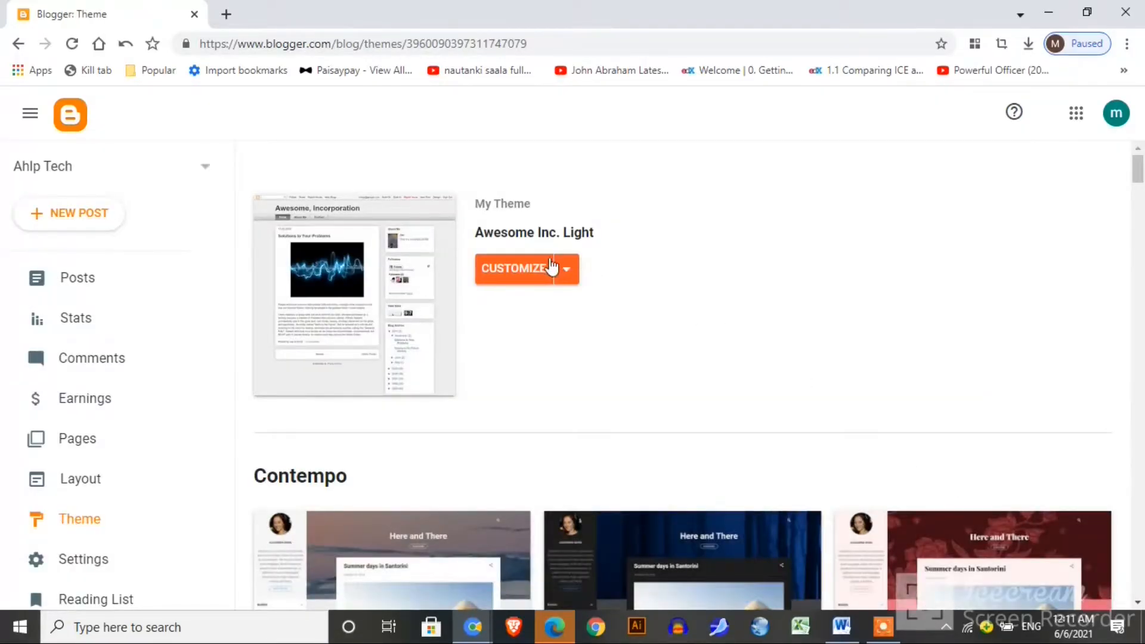
Configure the theme's mobile settings to show the Mobile version with the Default mobile theme and save them
left_click(565, 269)
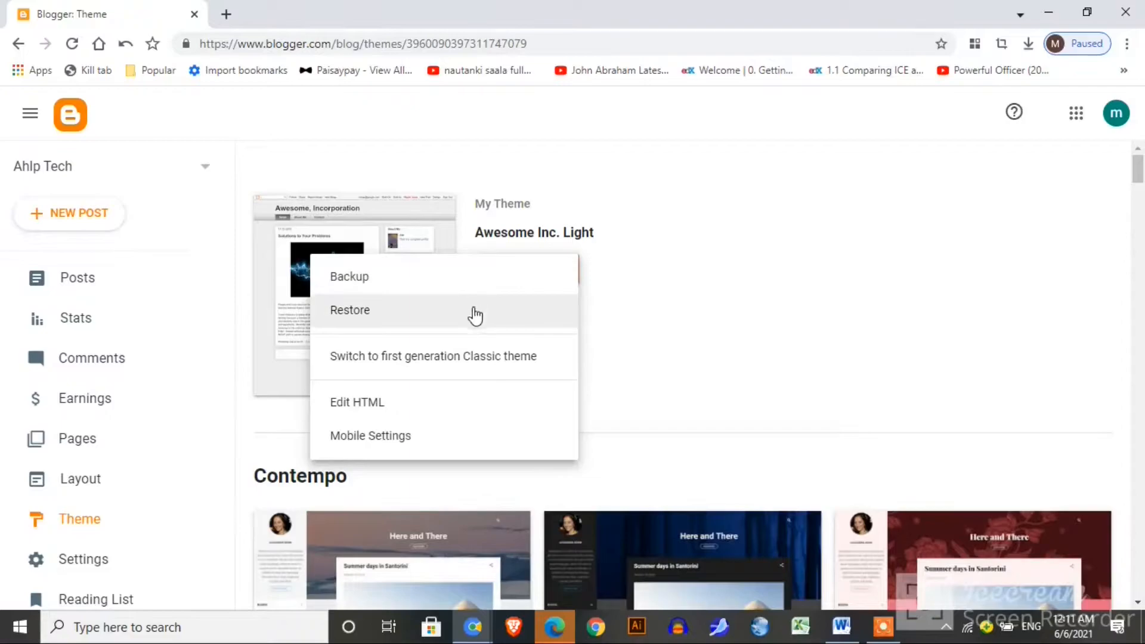
left_click(490, 437)
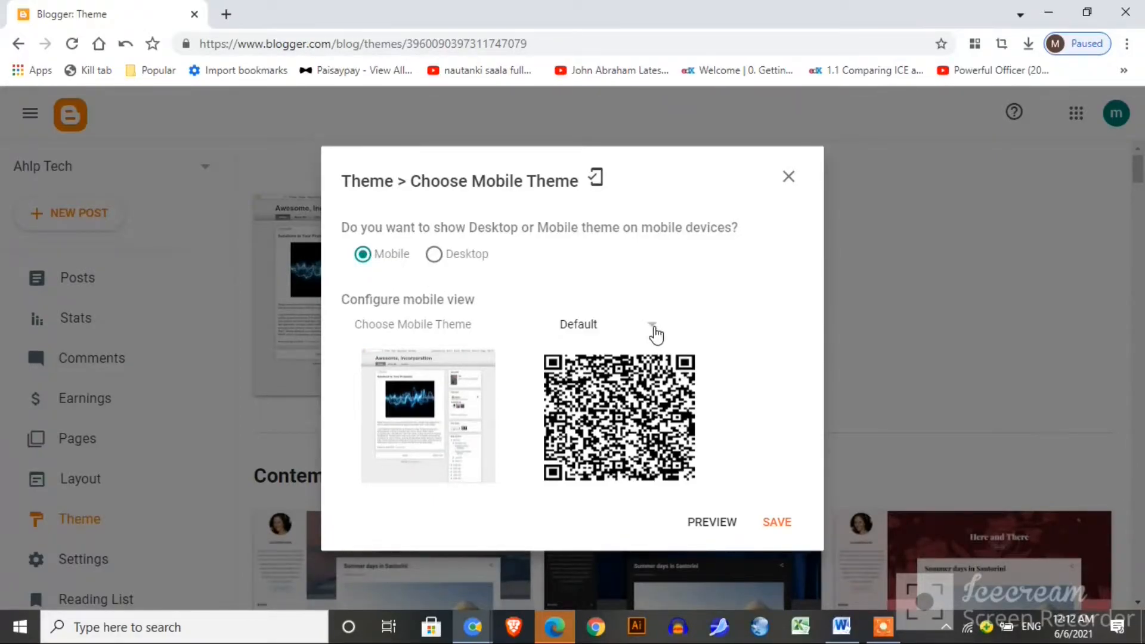
left_click(654, 332)
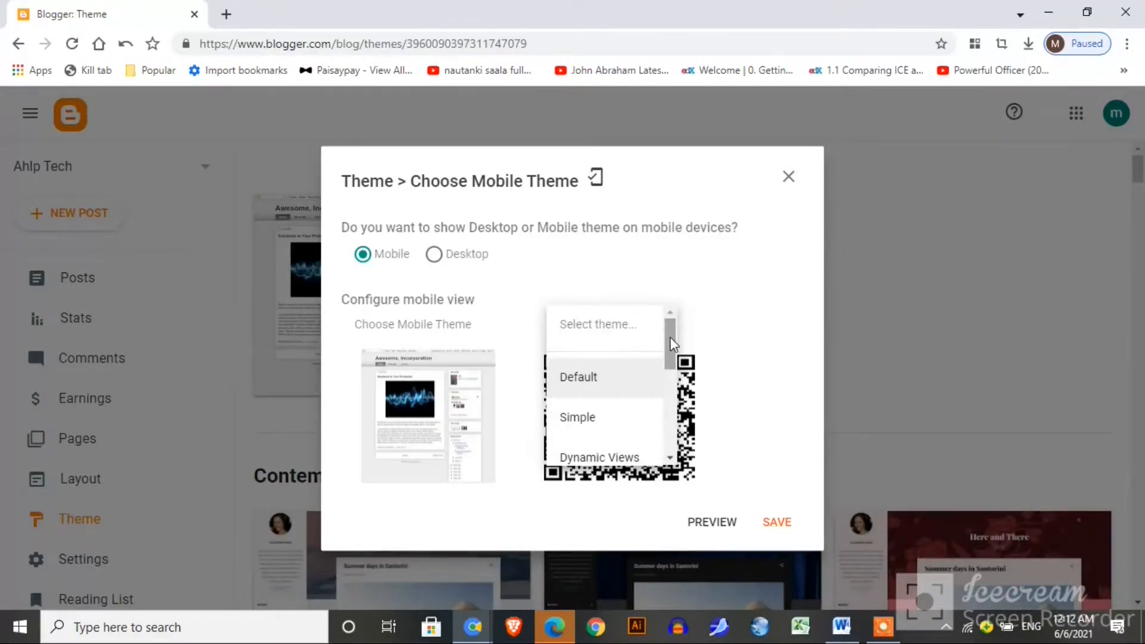
left_click_drag(672, 343, 700, 335)
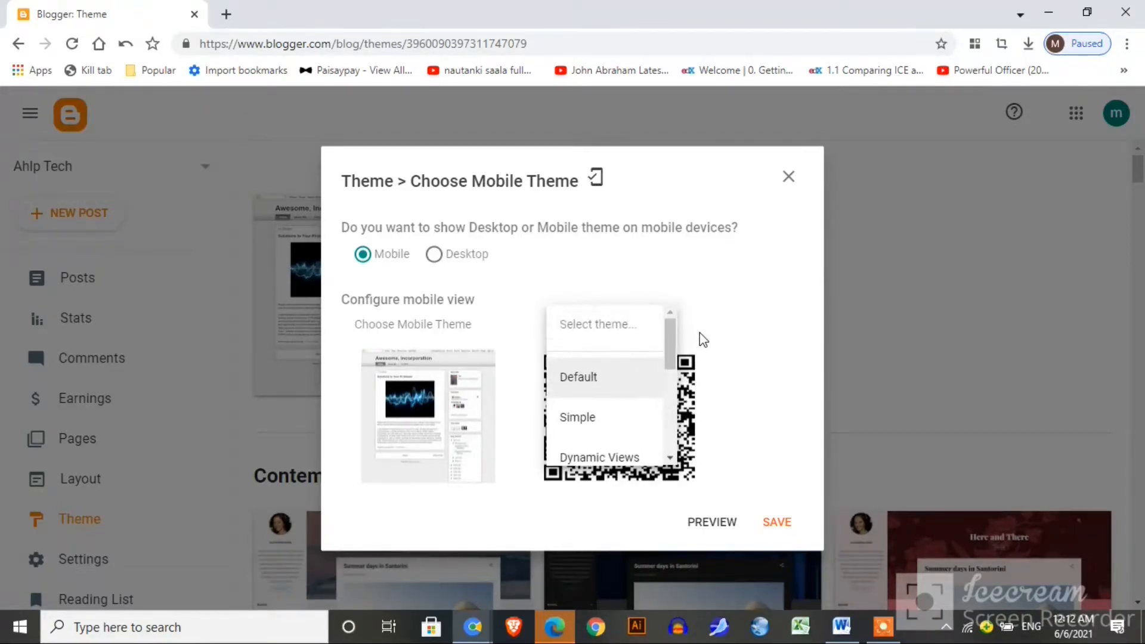
left_click(760, 299)
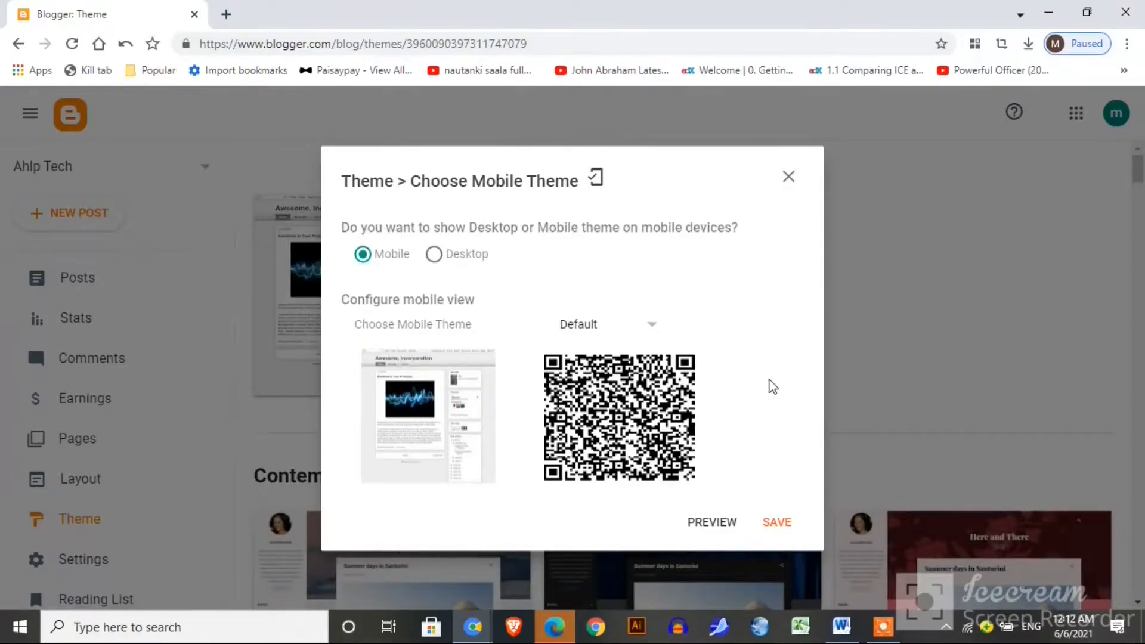
left_click(774, 523)
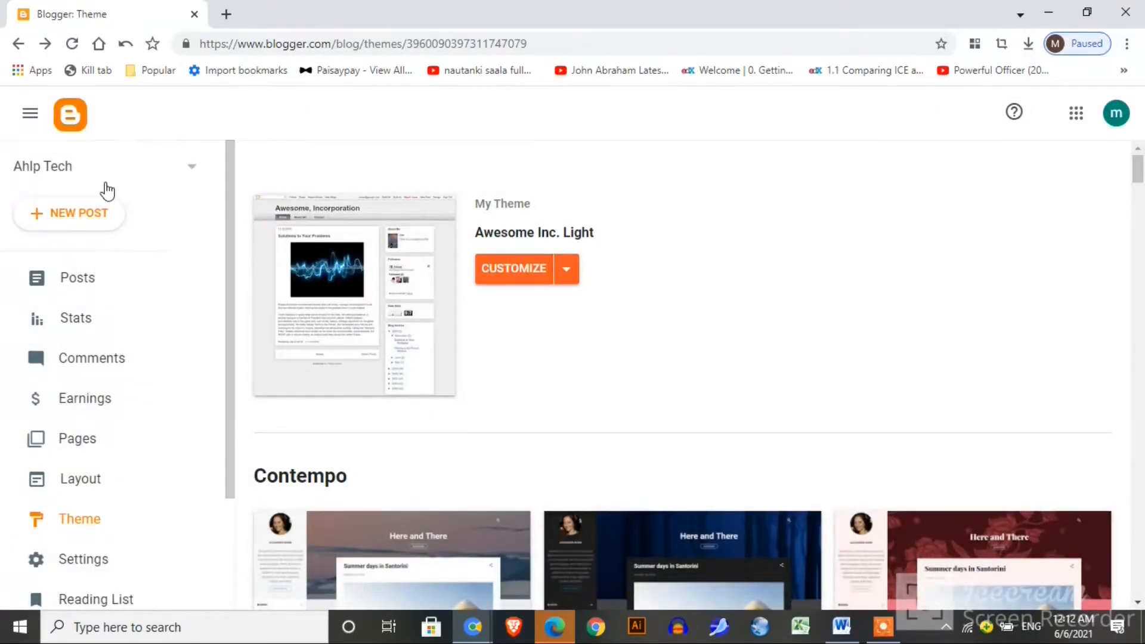
Select the Ahlp Tech blog and start a new post in it
left_click(53, 173)
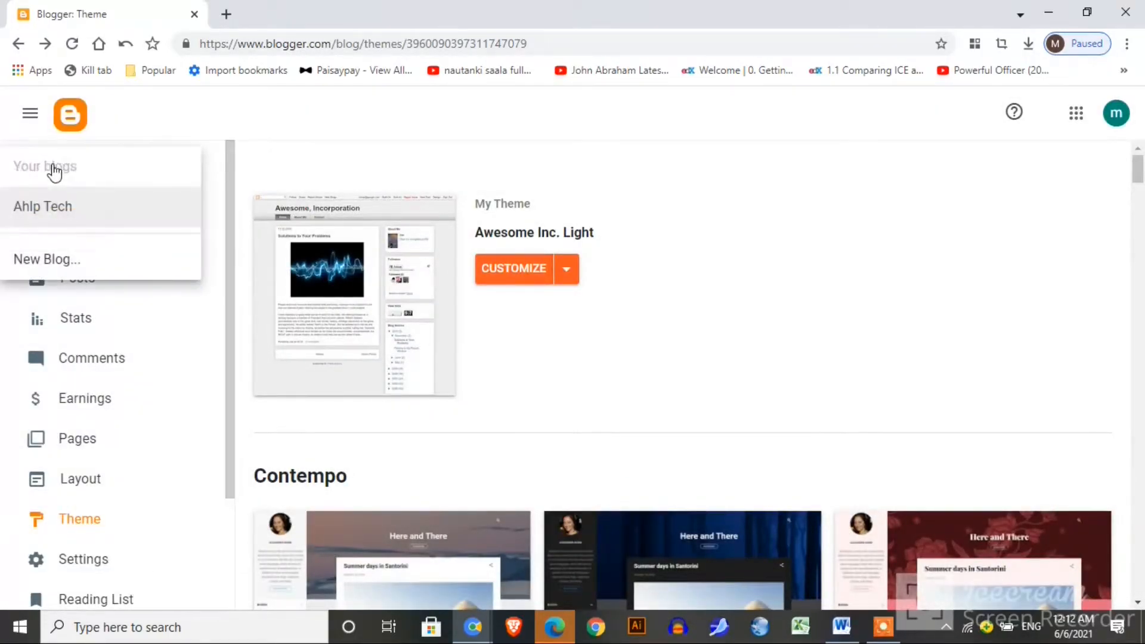
left_click(53, 208)
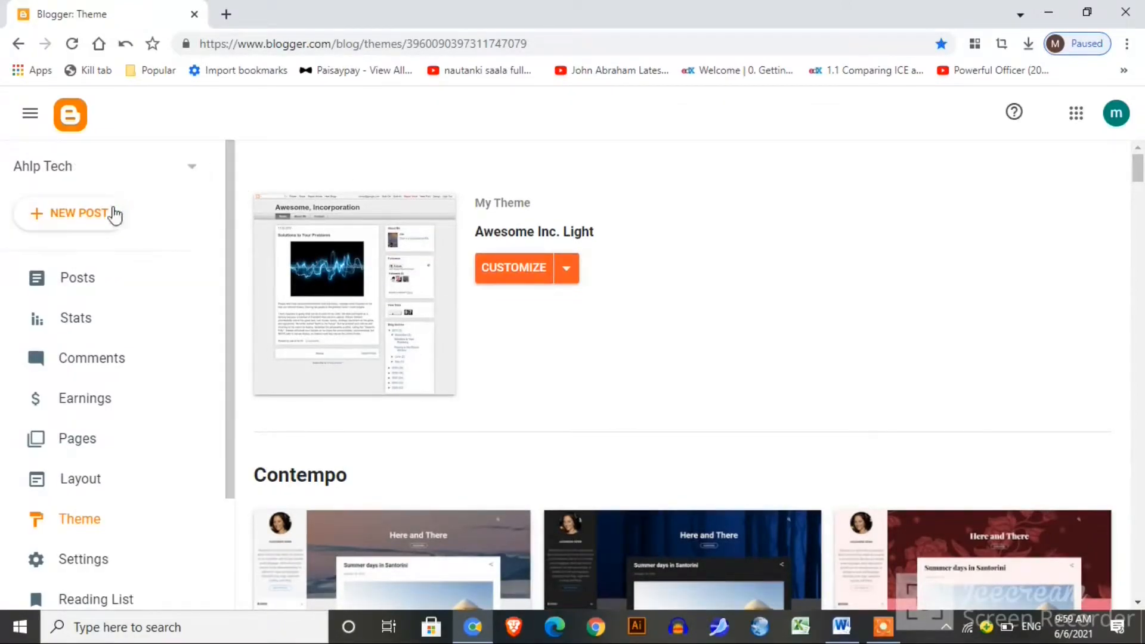
left_click(94, 222)
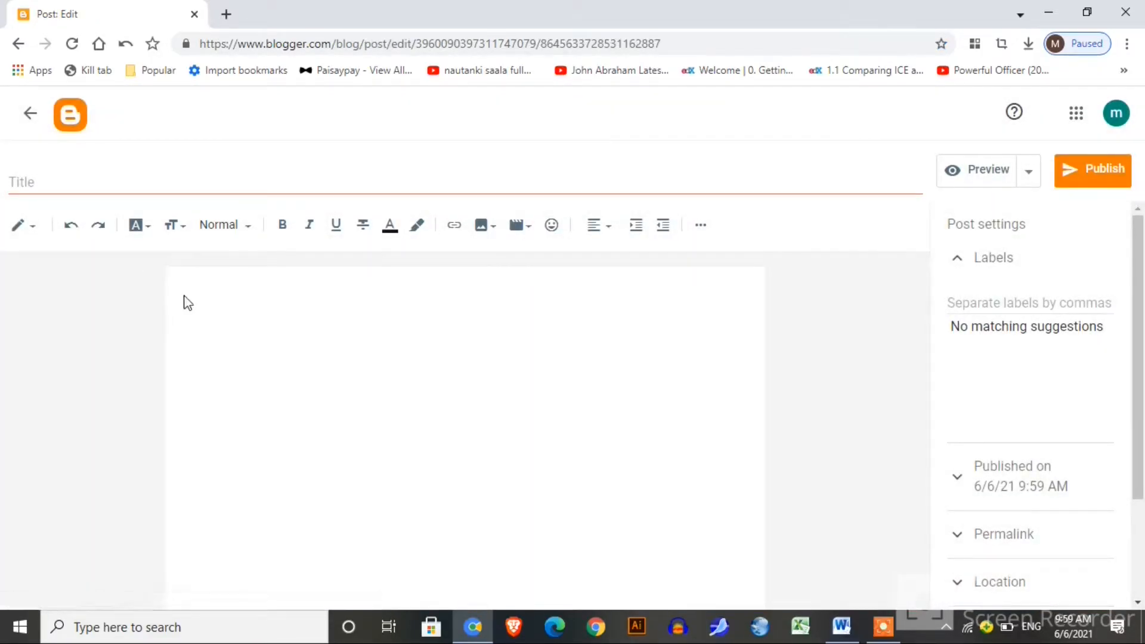
Paste the article text copied from the Word document "Greetings my beautiful people ever wanted to.docx" into the post body
left_click(185, 296)
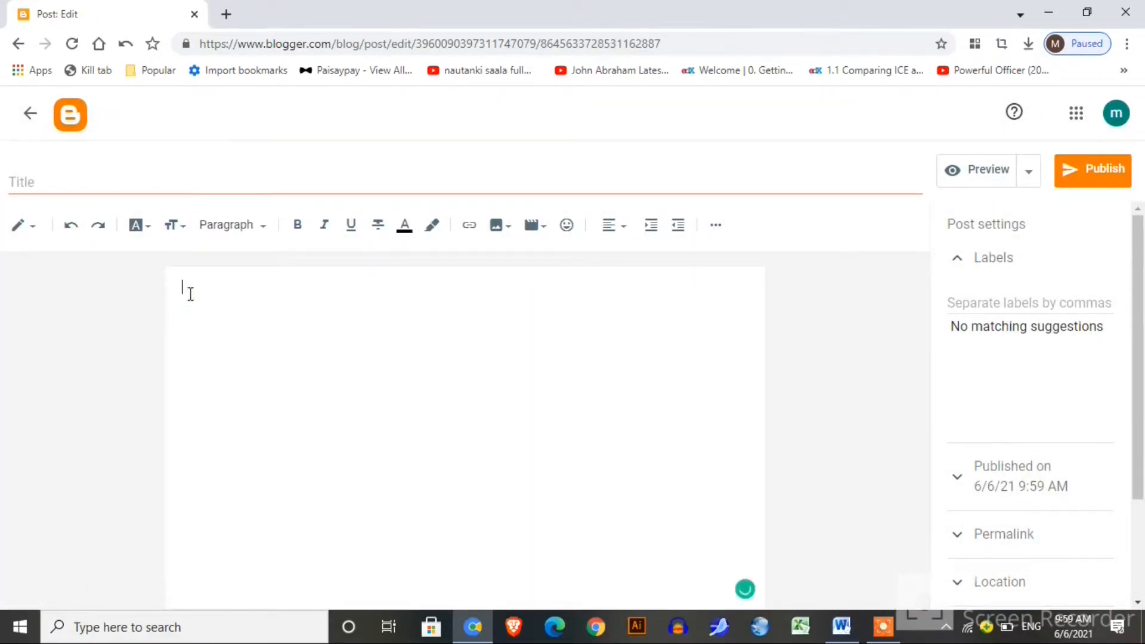
left_click(837, 633)
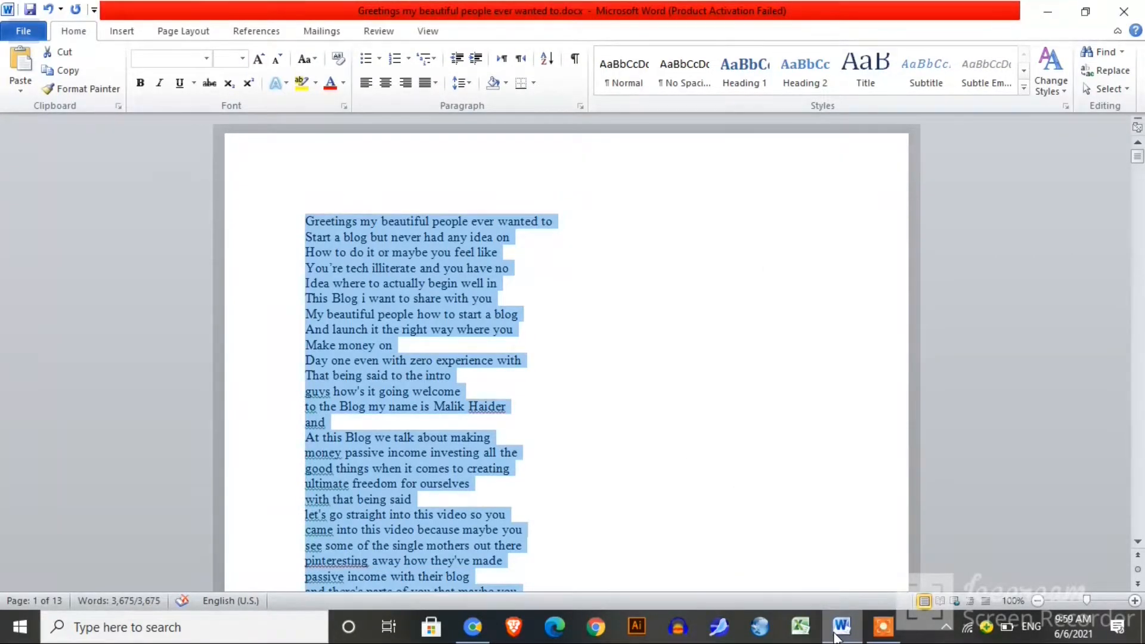
left_click(474, 635)
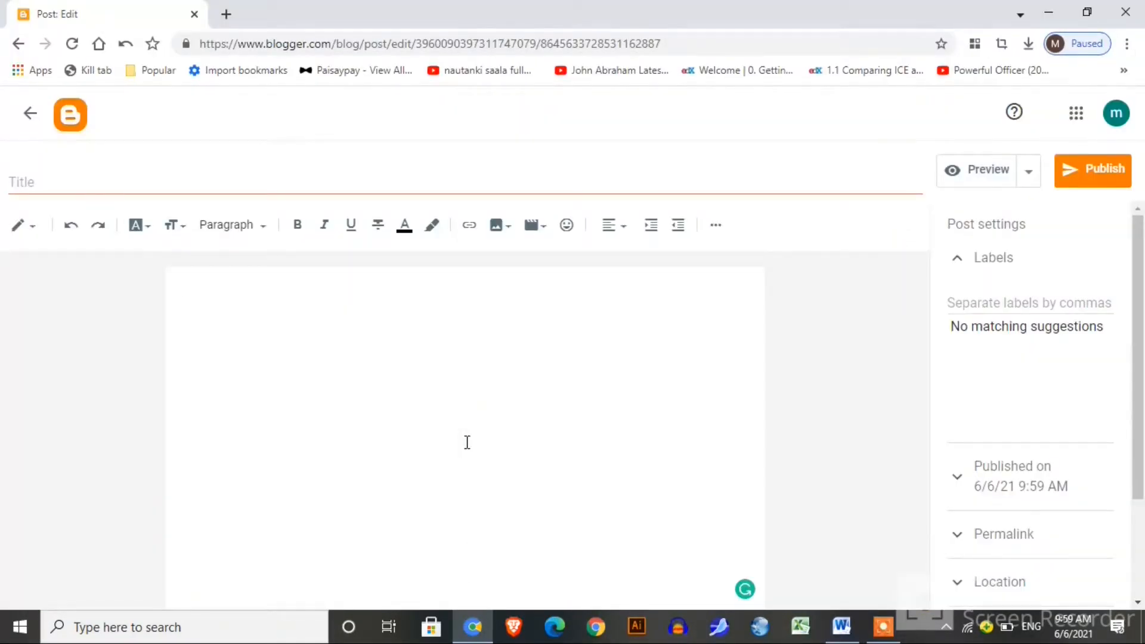
key("ctrl+v")
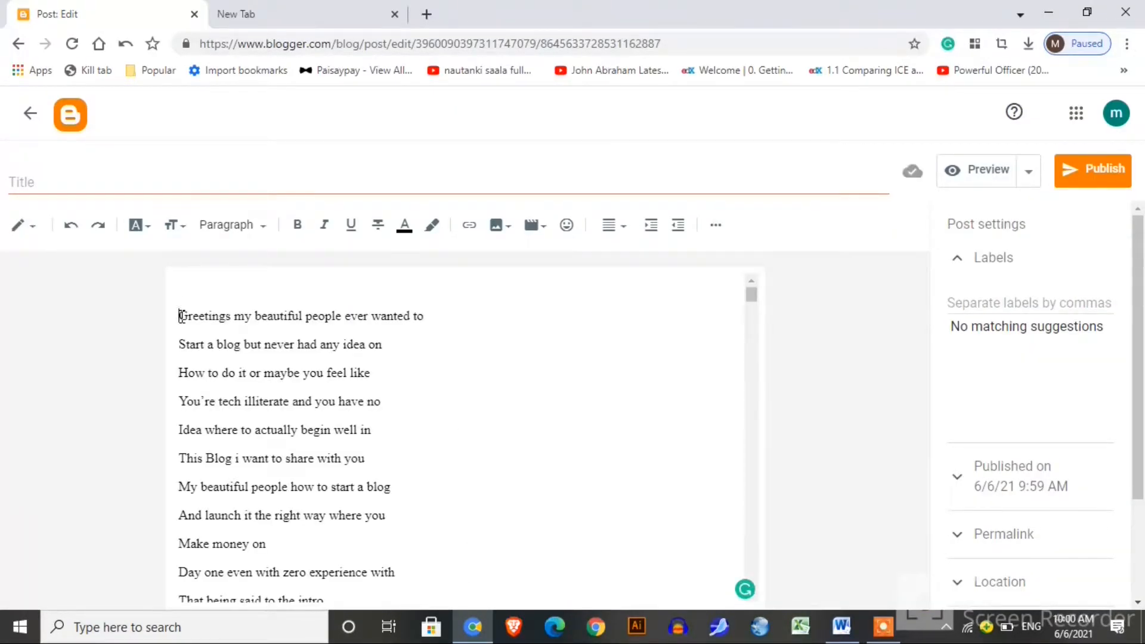
Insert several blank lines above the opening line "Greetings my beautiful people ever wanted to" to make room for an image
left_click(181, 316)
key("Return")
key("Return")
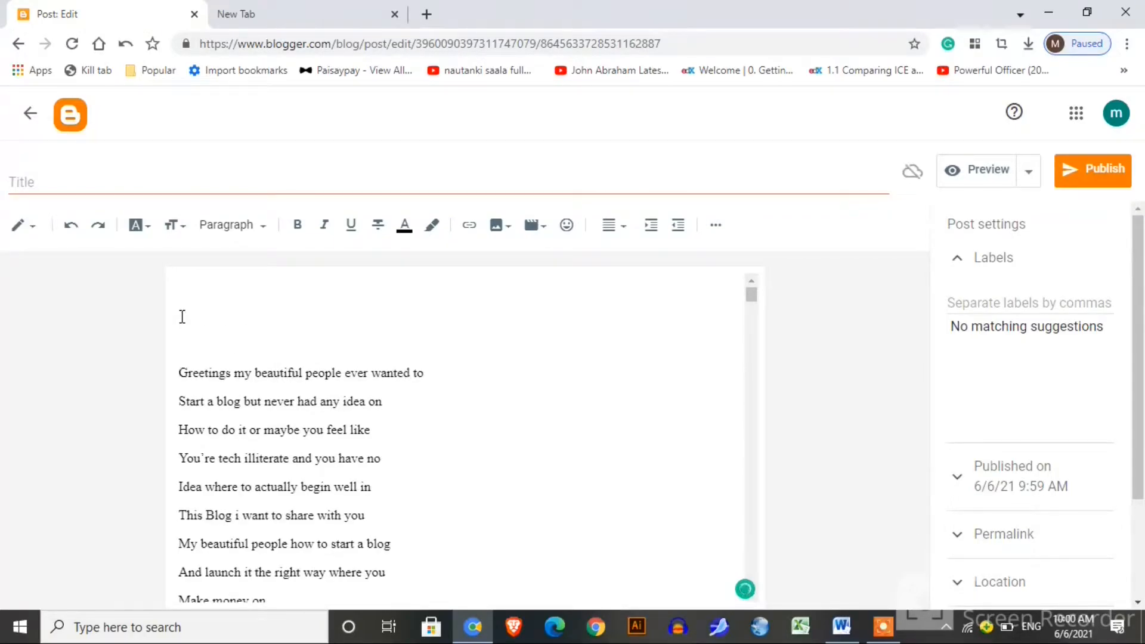
key("Return")
key("Return")
key("Return")
key("Return")
key("Return")
key("Return")
key("Return")
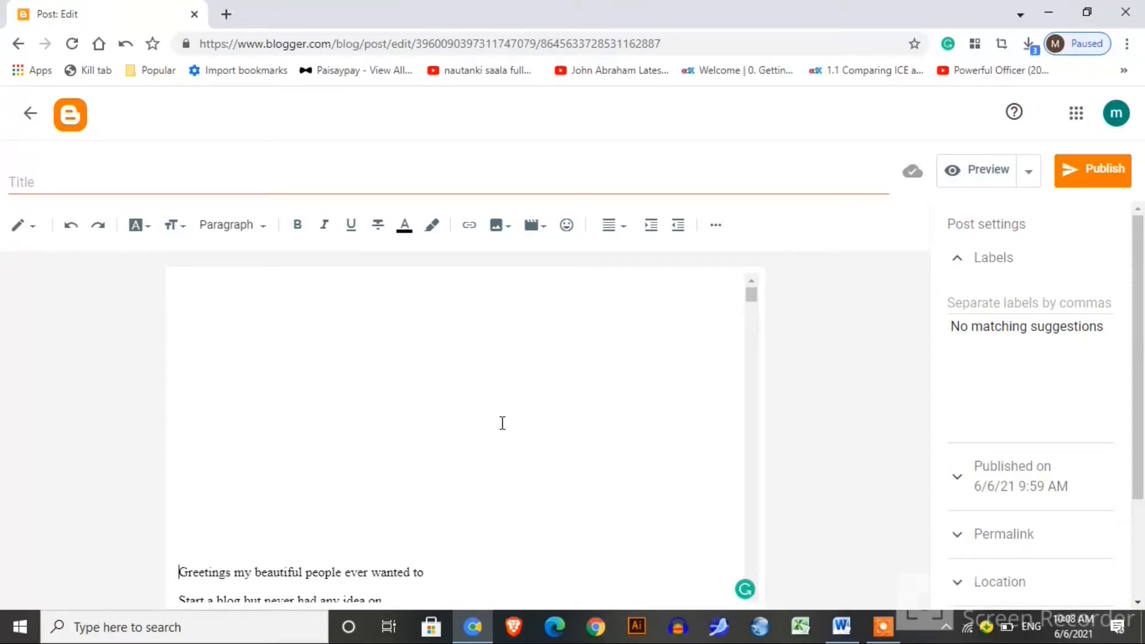
Upload the image "how you can start a bog.jpg" from the Desktop folder and insert it above the post text
left_click(513, 238)
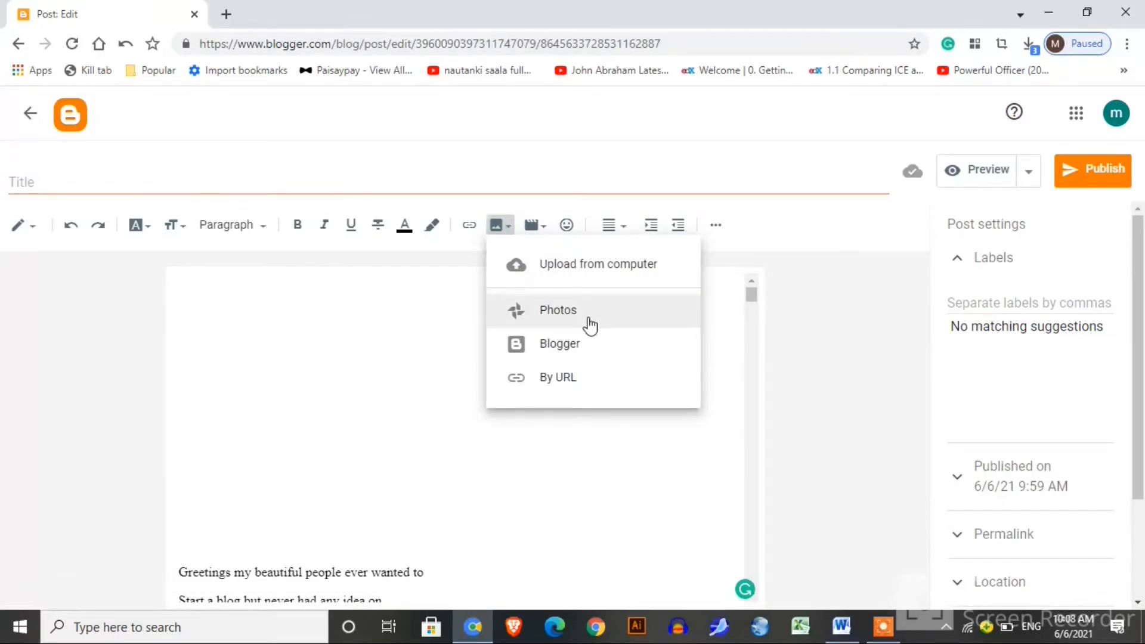
left_click(599, 274)
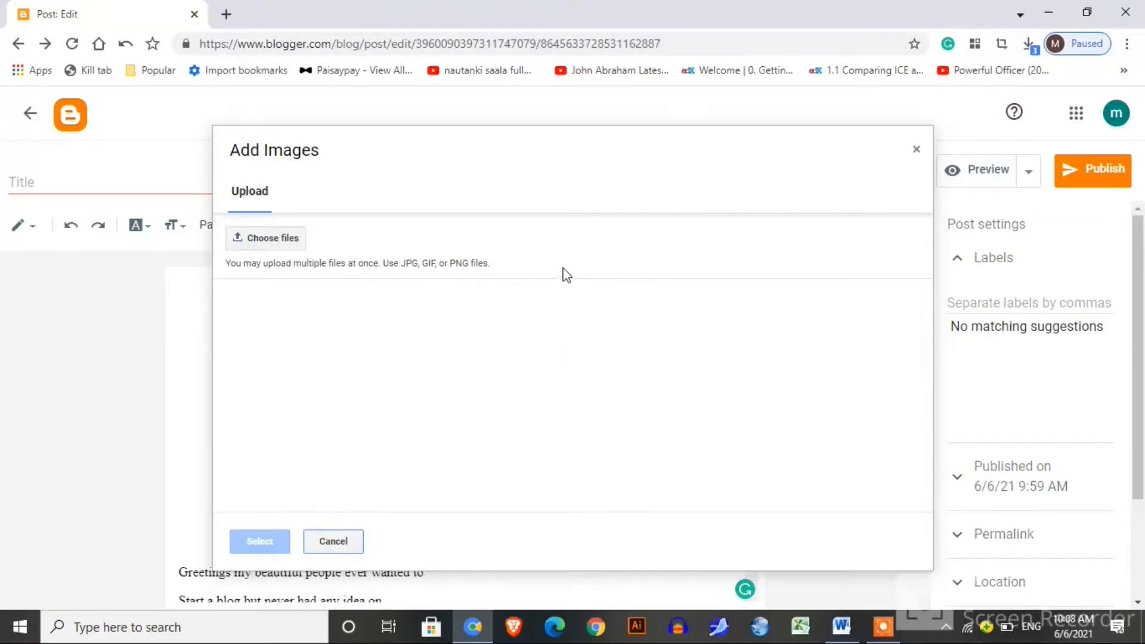
left_click(288, 238)
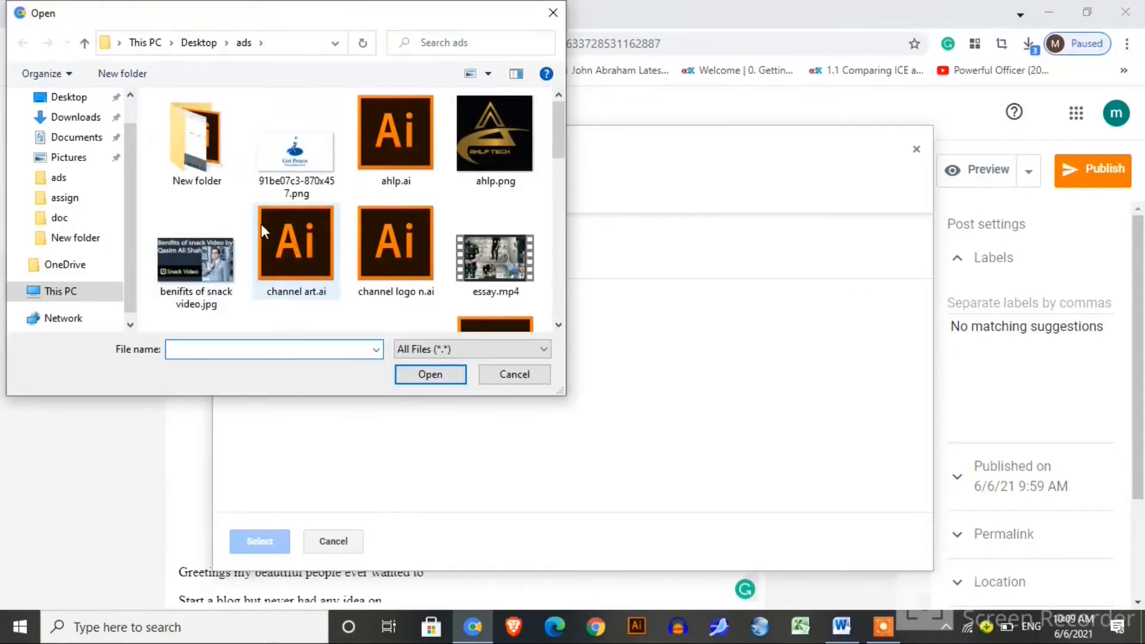
left_click(60, 102)
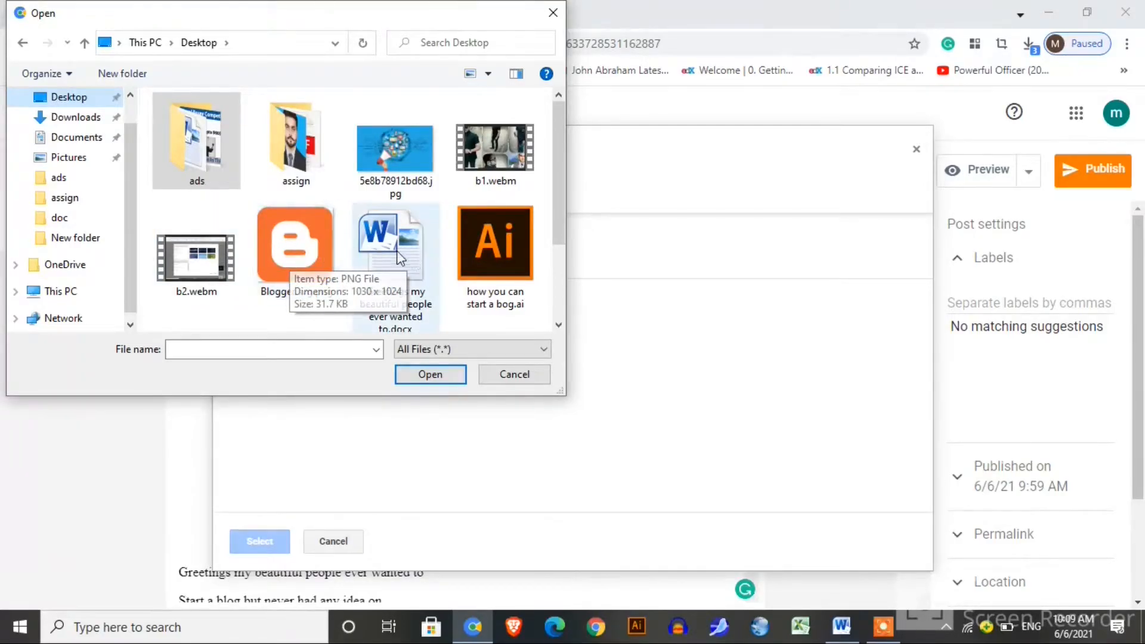
left_click_drag(556, 176, 567, 262)
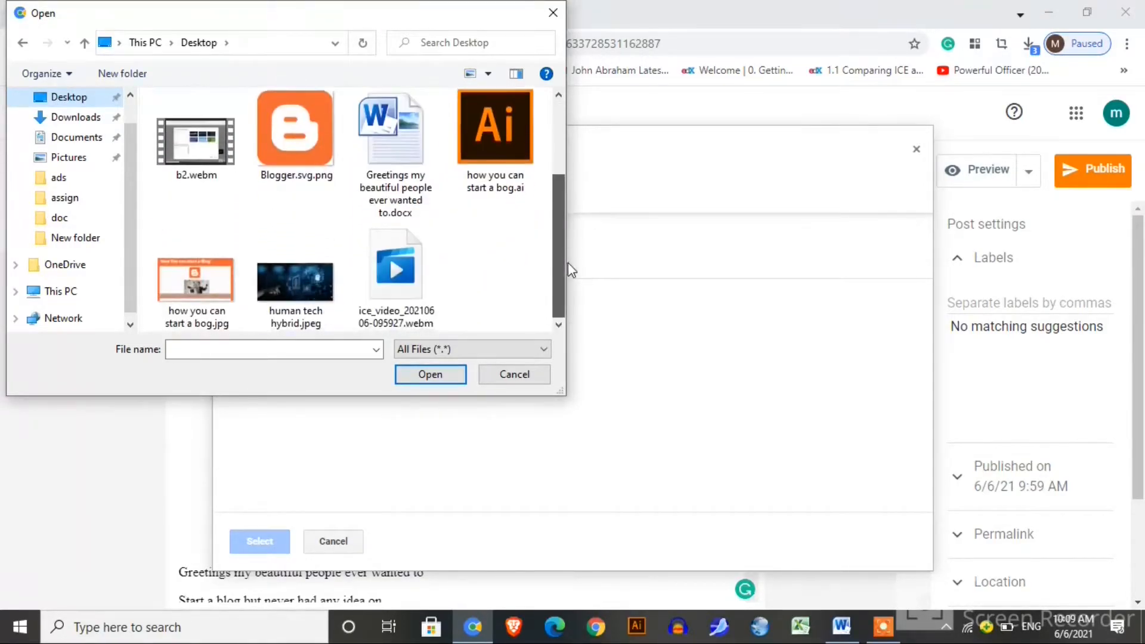
double_click(197, 285)
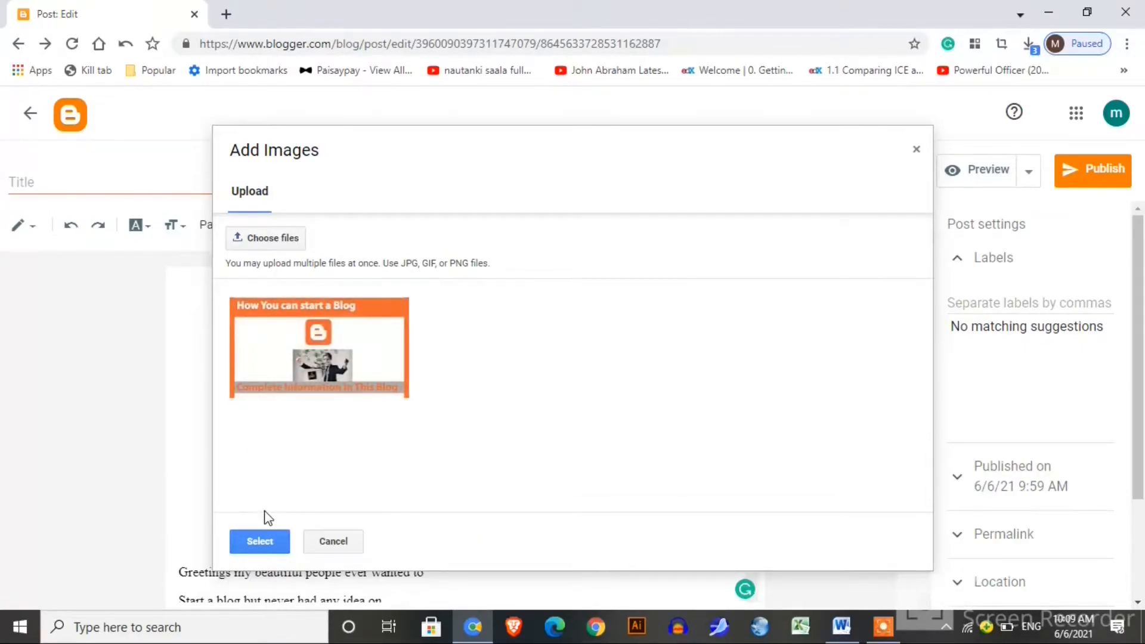
left_click(260, 543)
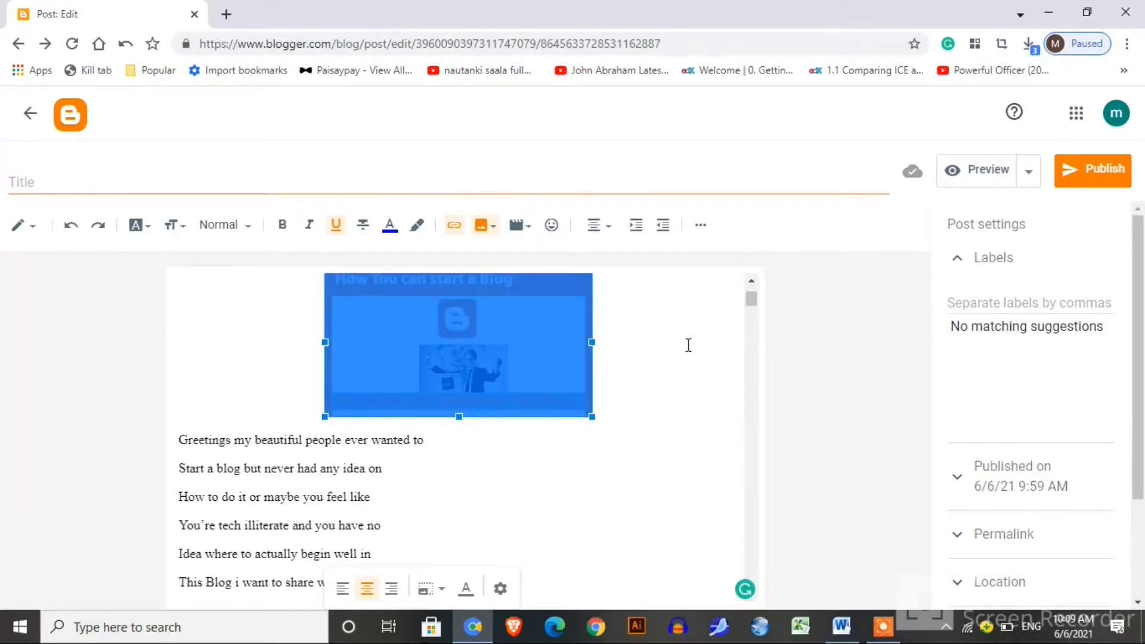
Enlarge the inserted image to about 446 by 251 pixels and keep it selected
left_click(751, 282)
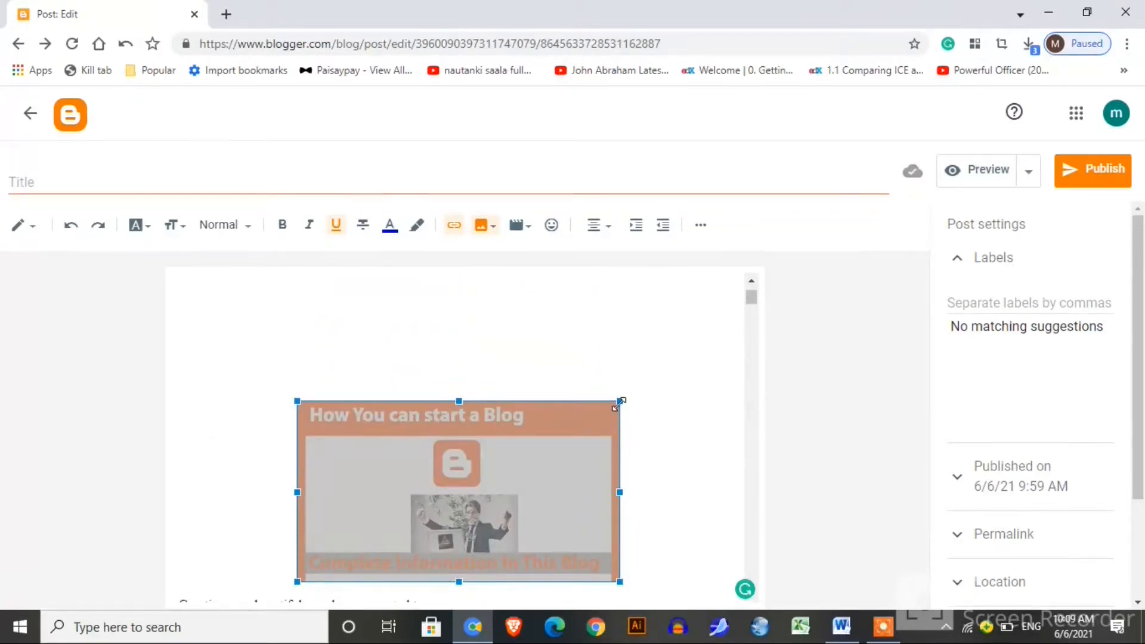
left_click_drag(619, 403, 645, 375)
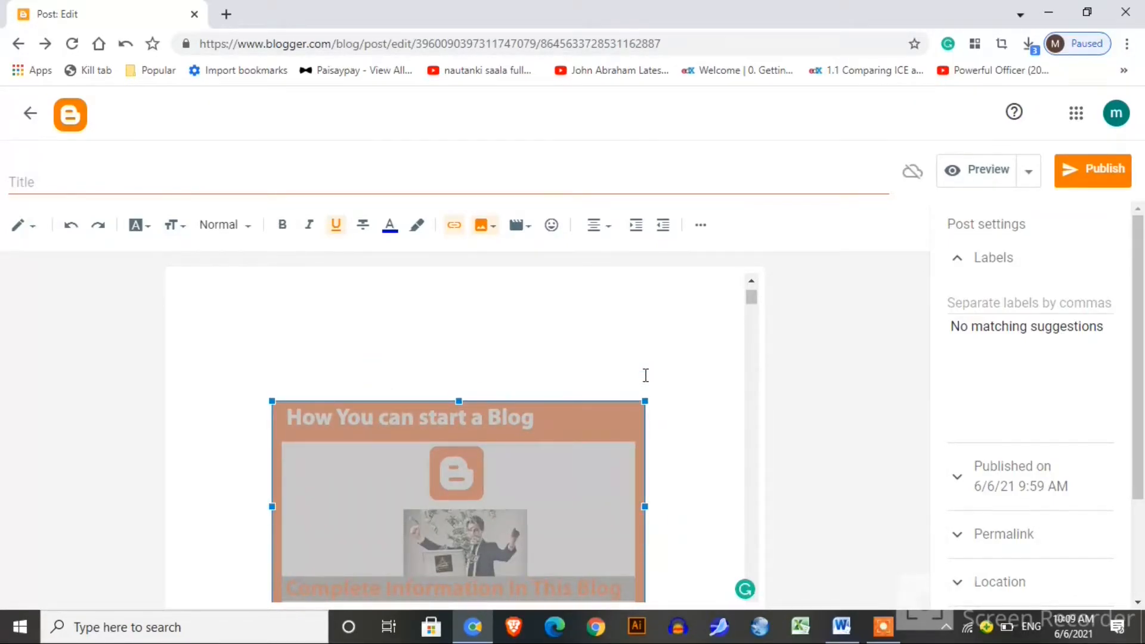
left_click(548, 480)
left_click(520, 454)
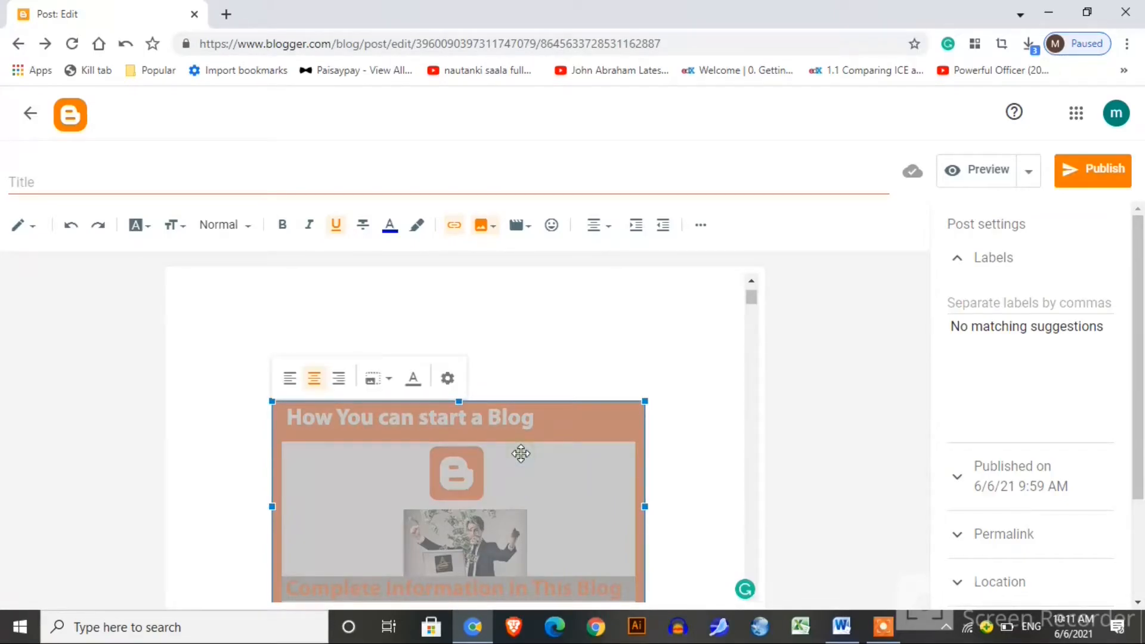
Review the image's alt text, title text and size options, and cancel without changing anything
left_click(448, 379)
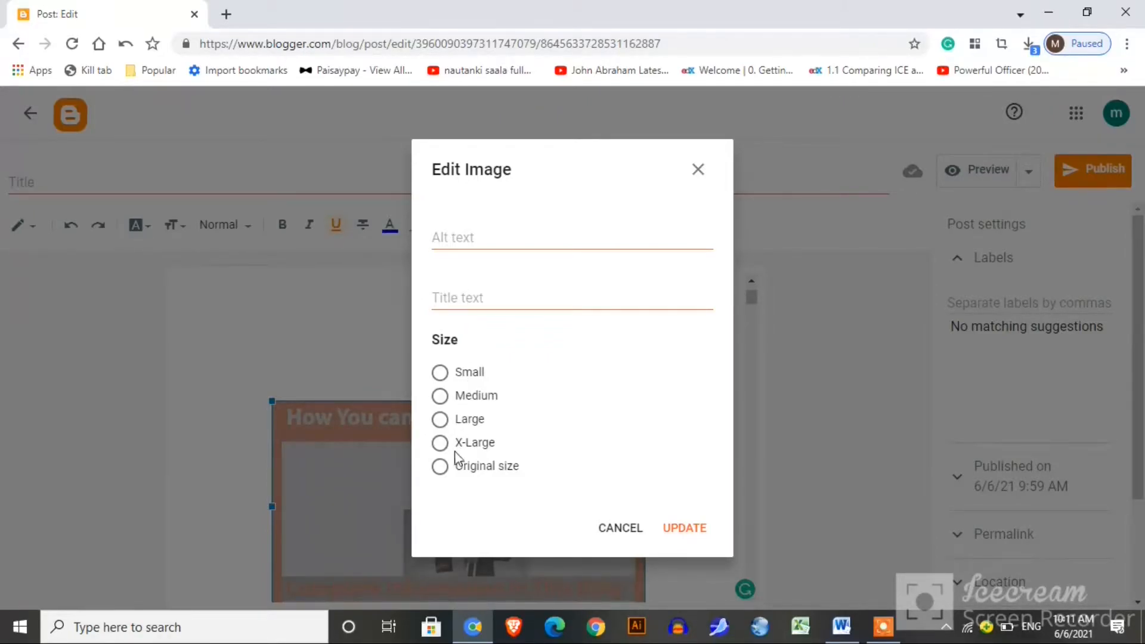
left_click(615, 529)
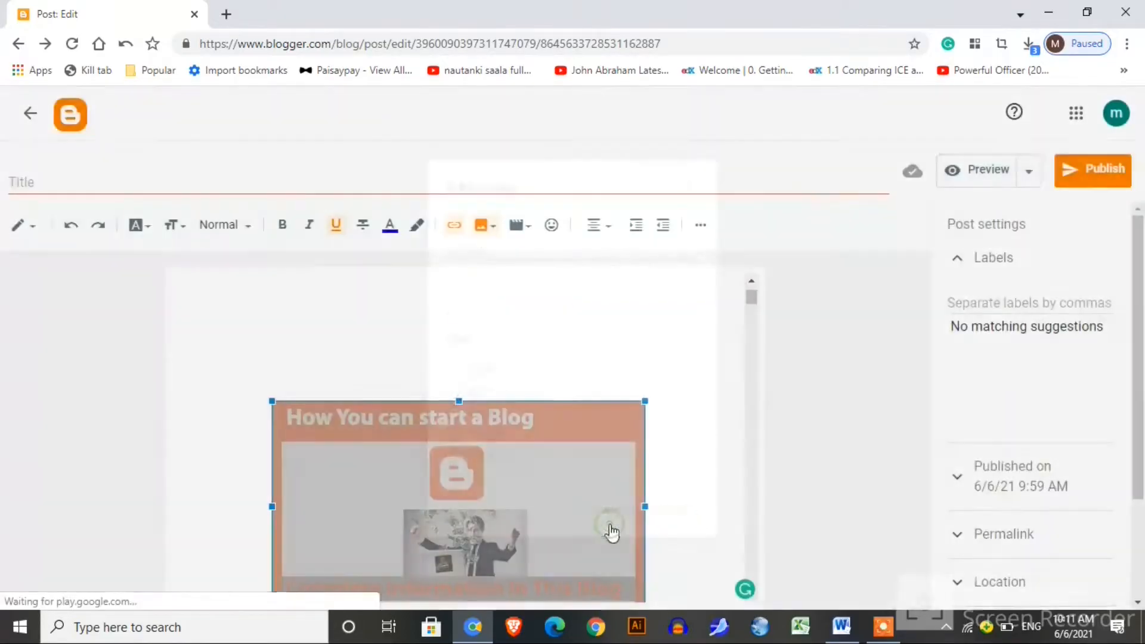
left_click(513, 434)
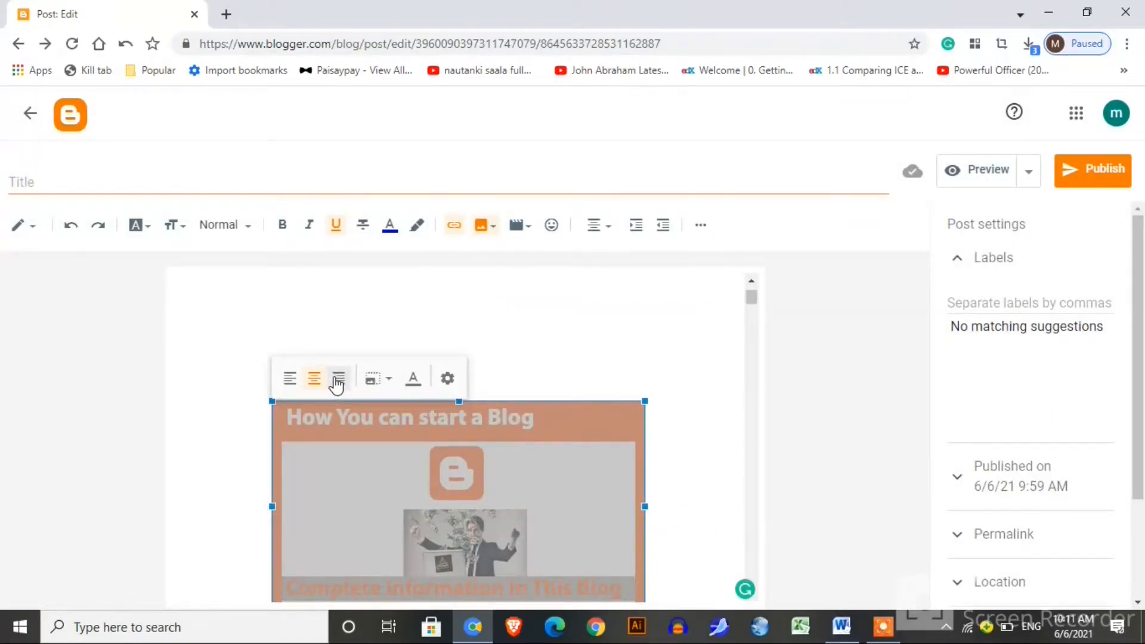
left_click(385, 380)
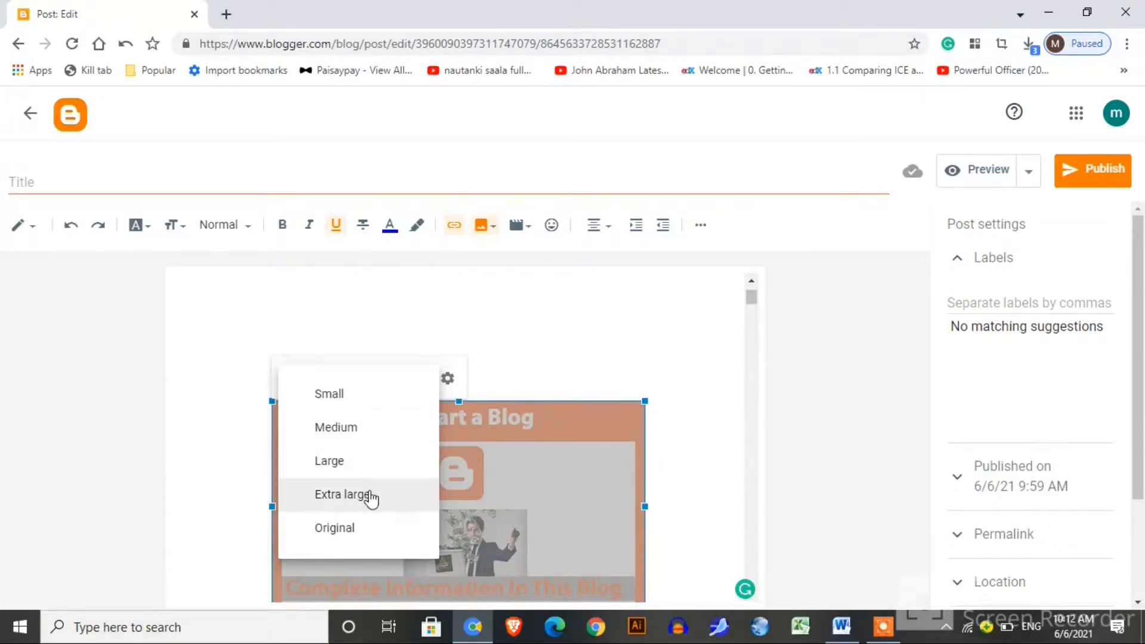
left_click(448, 378)
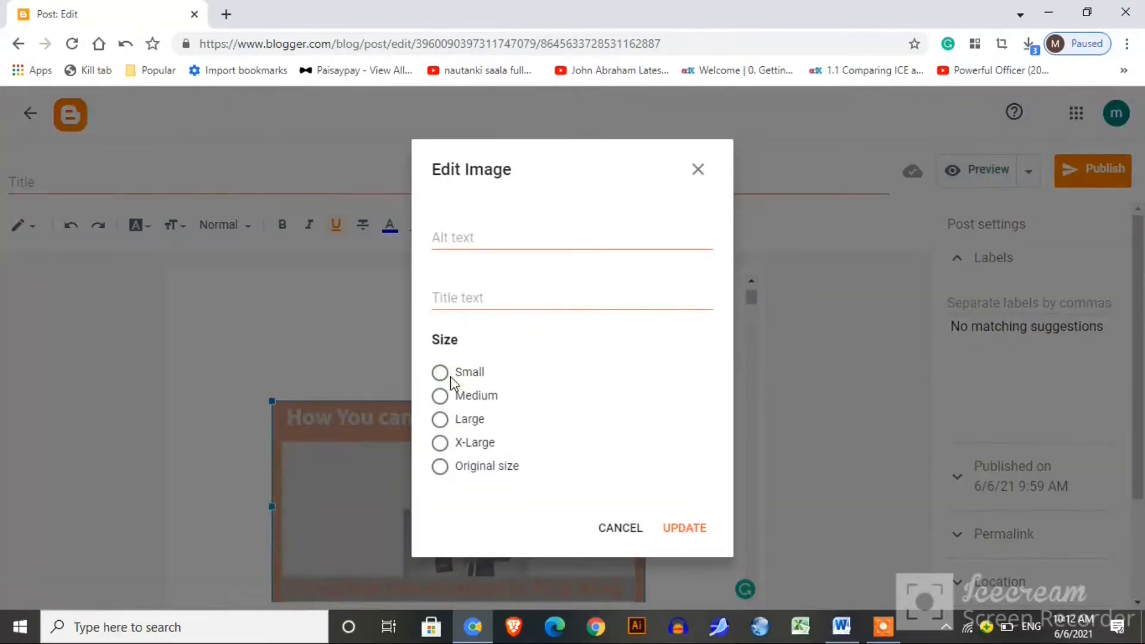
left_click(621, 527)
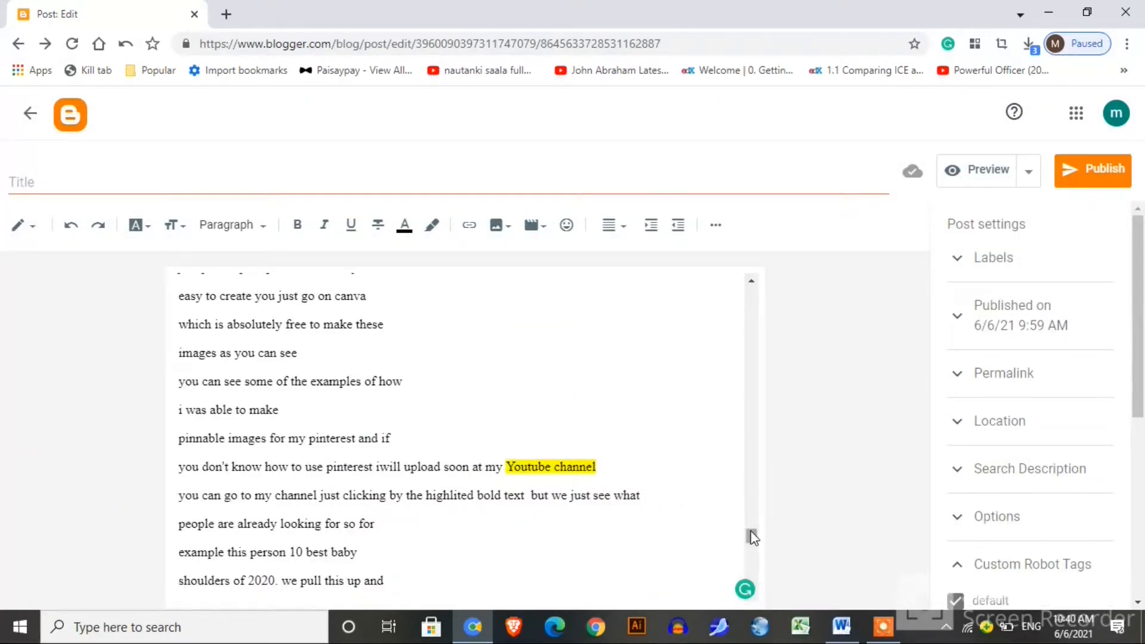
Find the highlighted "Youtube channel" text near the end of the post, switch to HTML view and locate its code
scroll(746, 528, "up", 3)
scroll(755, 537, "down", 2)
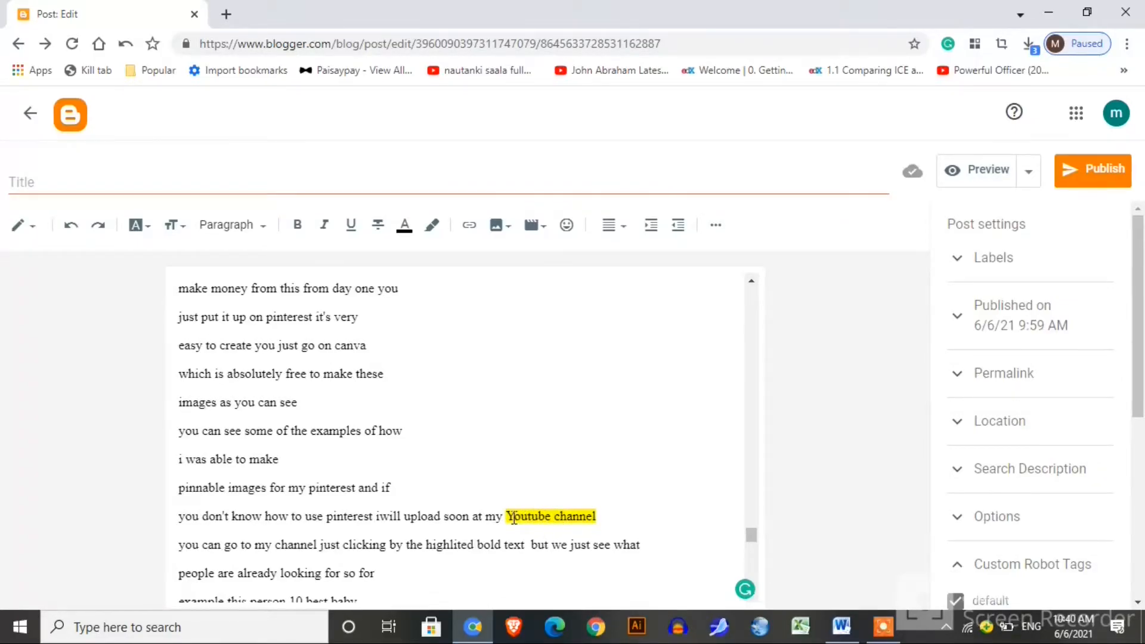
left_click(32, 227)
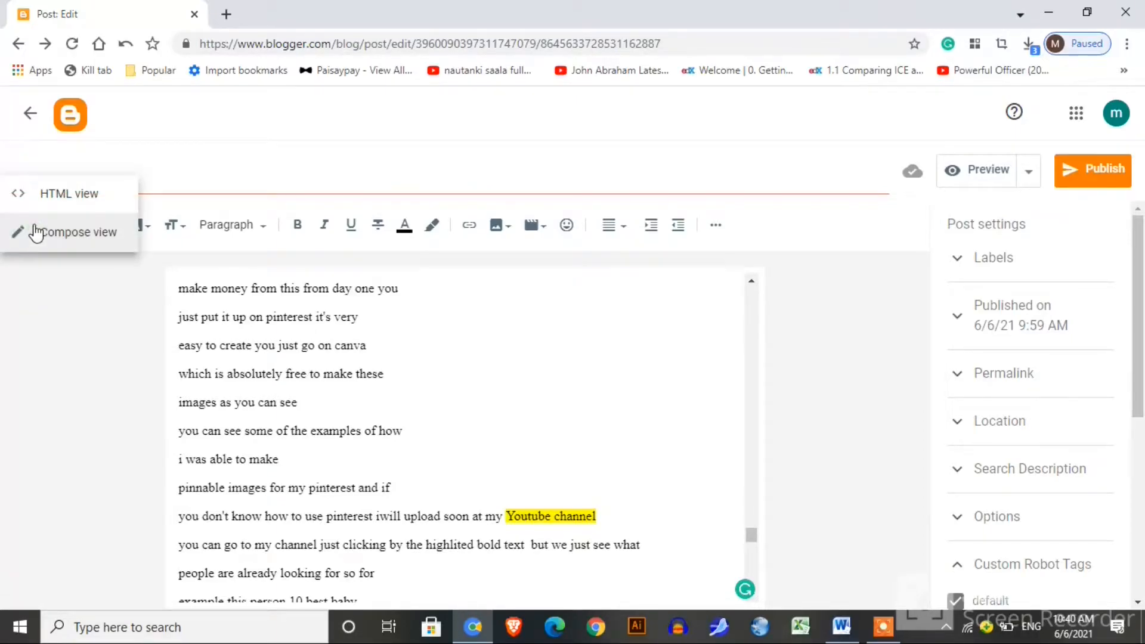
left_click(77, 203)
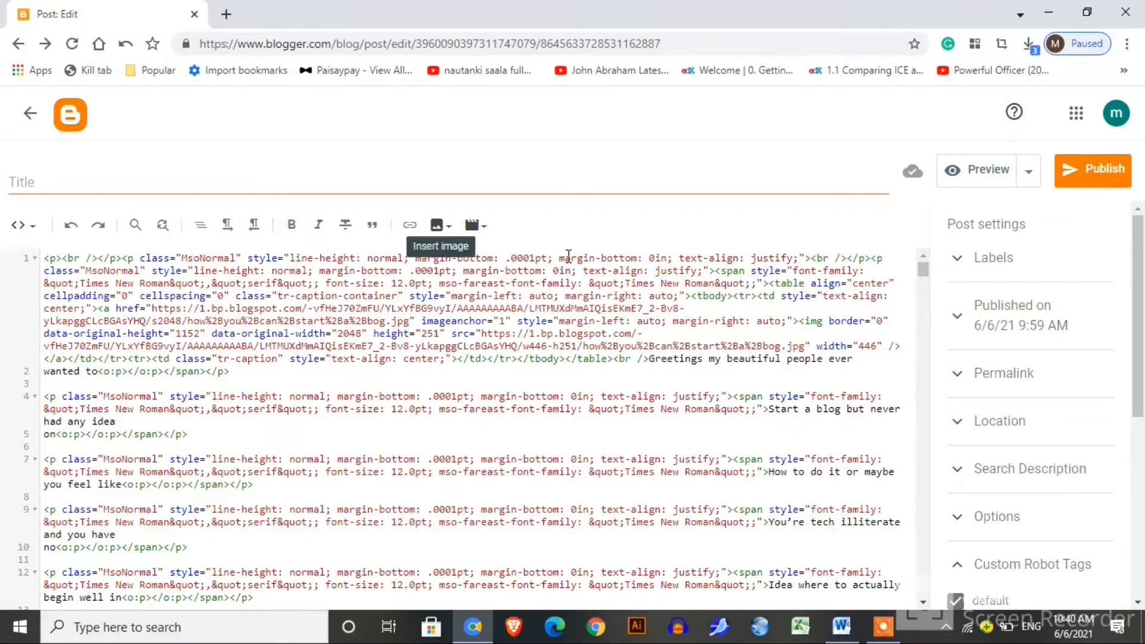
left_click_drag(928, 272, 942, 498)
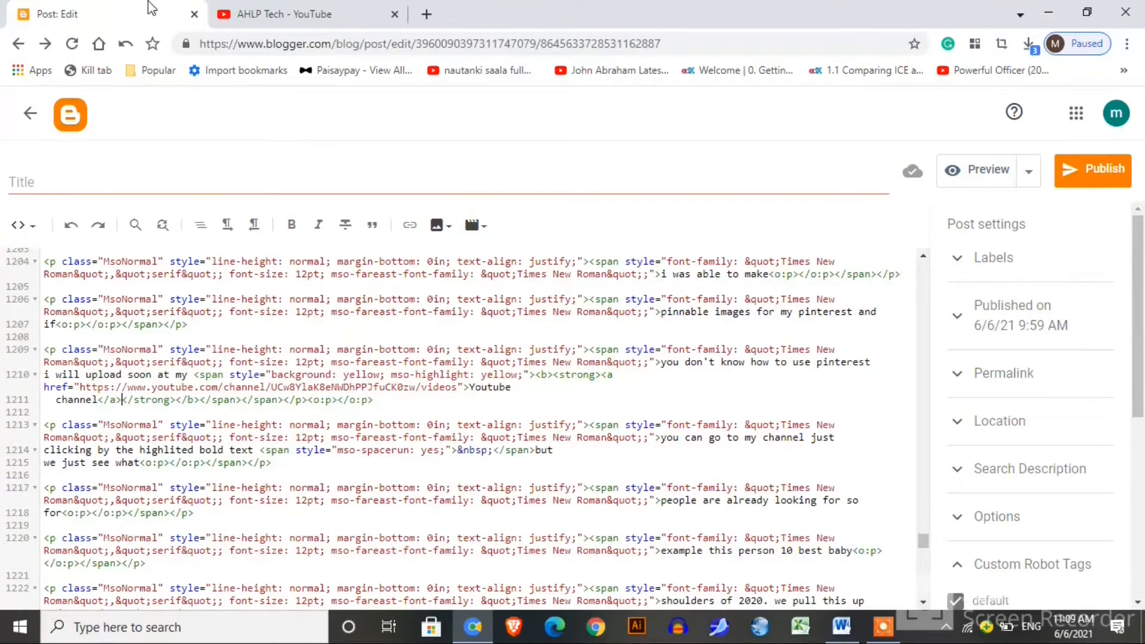
Examine the HTML link and strong tags around the "Youtube channel" text character by character
key("Left")
key("Left")
key("Left")
key("Left")
key("Left")
key("Left")
key("Left")
key("Left")
key("Left")
key("Left")
key("Left")
key("Left")
key("Left")
key("Right")
key("Right")
key("Right")
key("Right")
key("Right")
key("Right")
key("Right")
key("Right")
key("Right")
key("Right")
key("Right")
key("Right")
key("Right")
key("Right")
key("Right")
key("Right")
key("Right")
key("Right")
key("Right")
key("Right")
key("Right")
key("Right")
key("Right")
key("Right")
key("Right")
key("Right")
key("Right")
key("Right")
key("Right")
key("Right")
key("Right")
key("Right")
key("Right")
key("Right")
Switch the post back to Compose view, test the "Youtube channel" link and return to the post editor
left_click(36, 231)
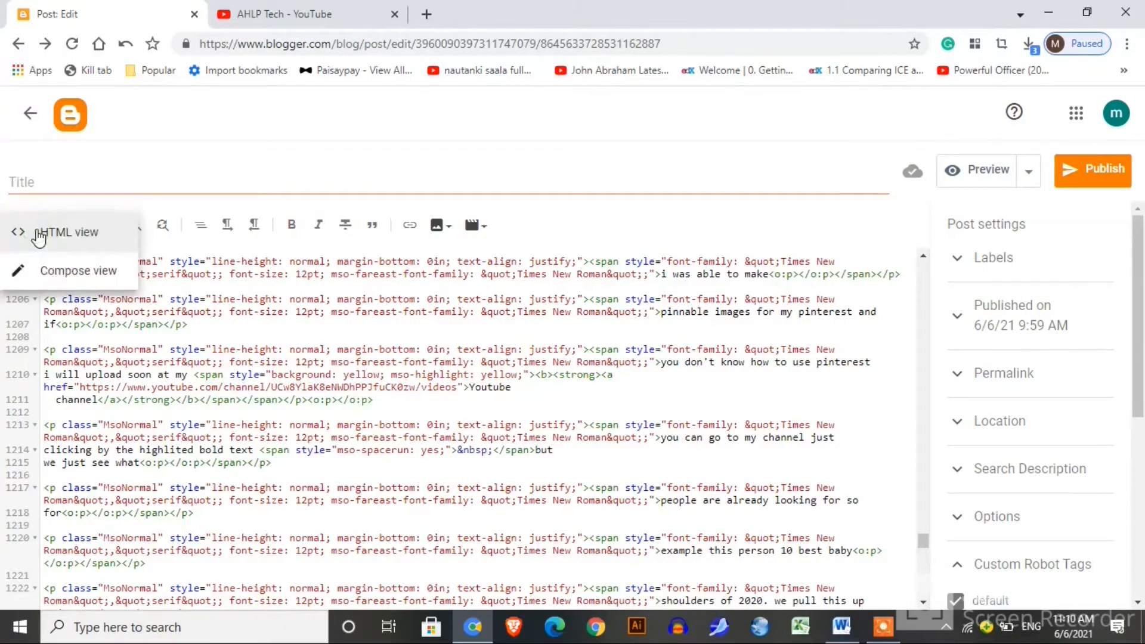
left_click(78, 286)
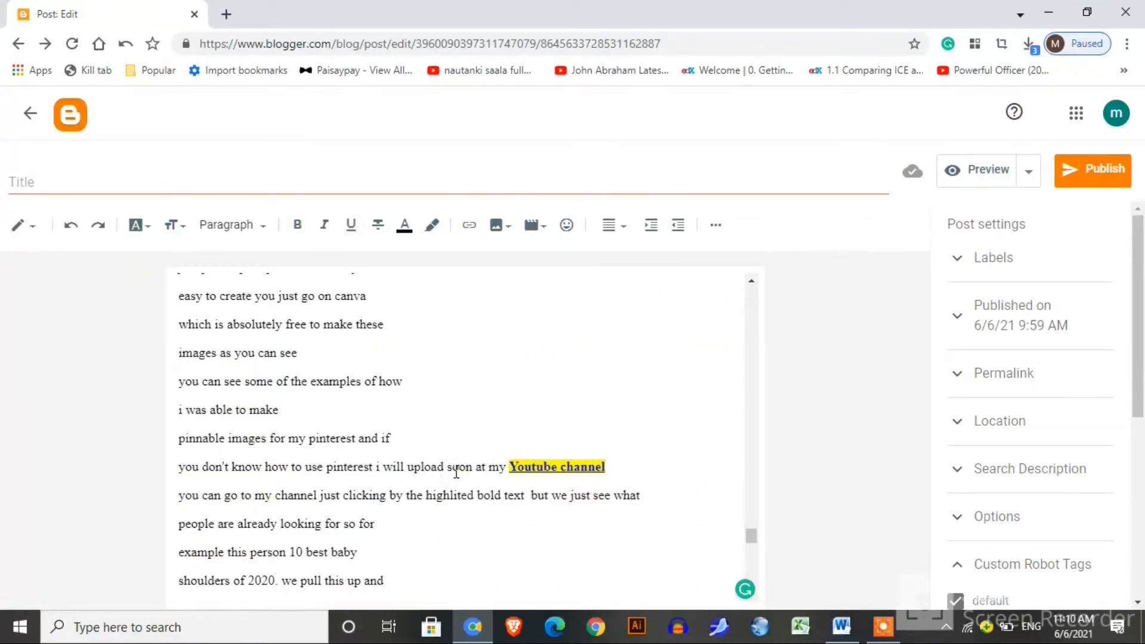
left_click(554, 469)
left_click(622, 498)
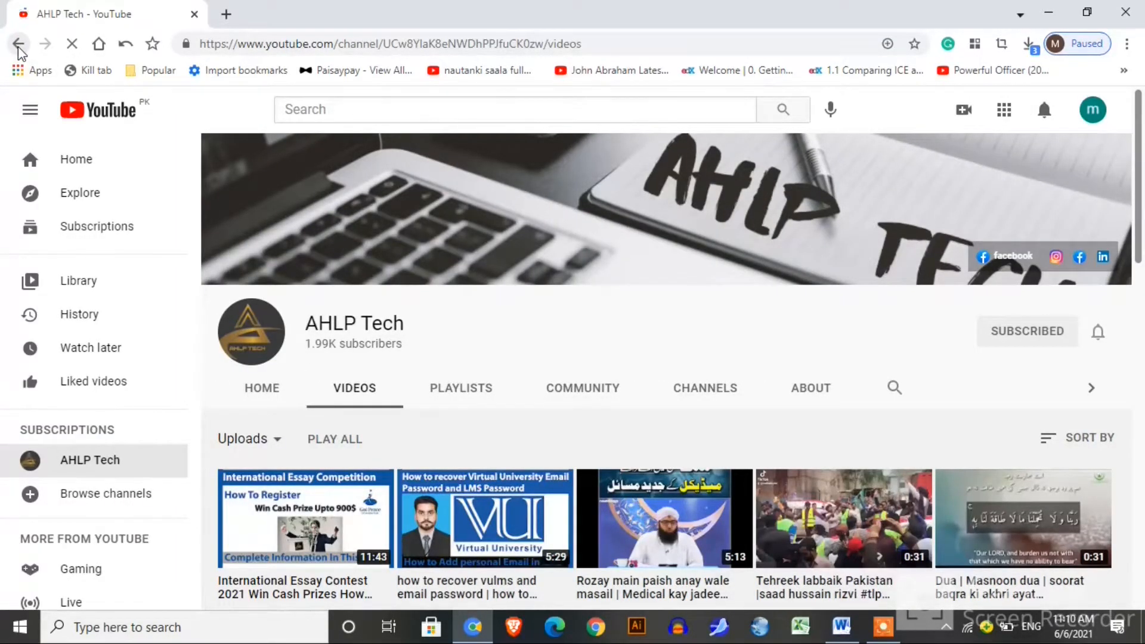
left_click(18, 47)
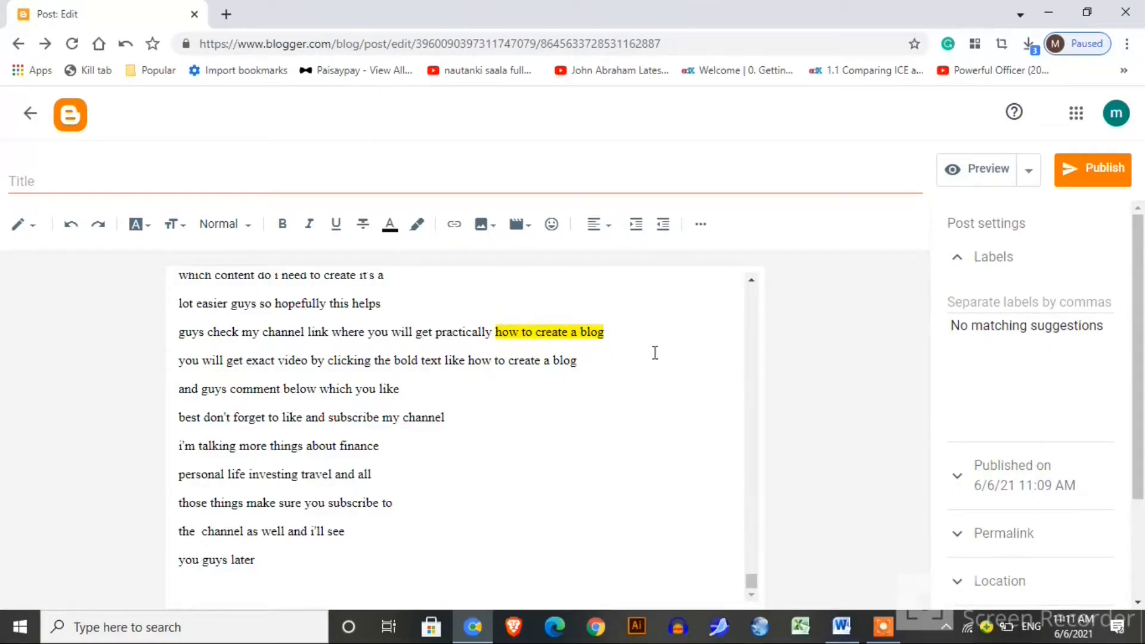
Collapse the post's label settings, preview the draft in a separate browser tab and return to the post editor
left_click(956, 260)
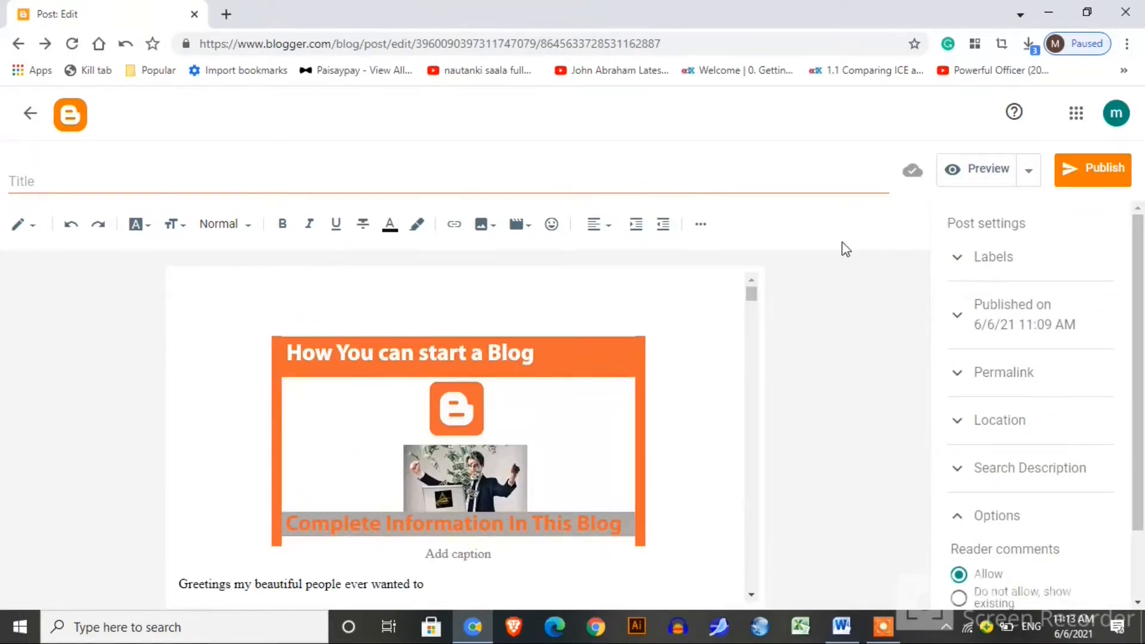
left_click(1030, 174)
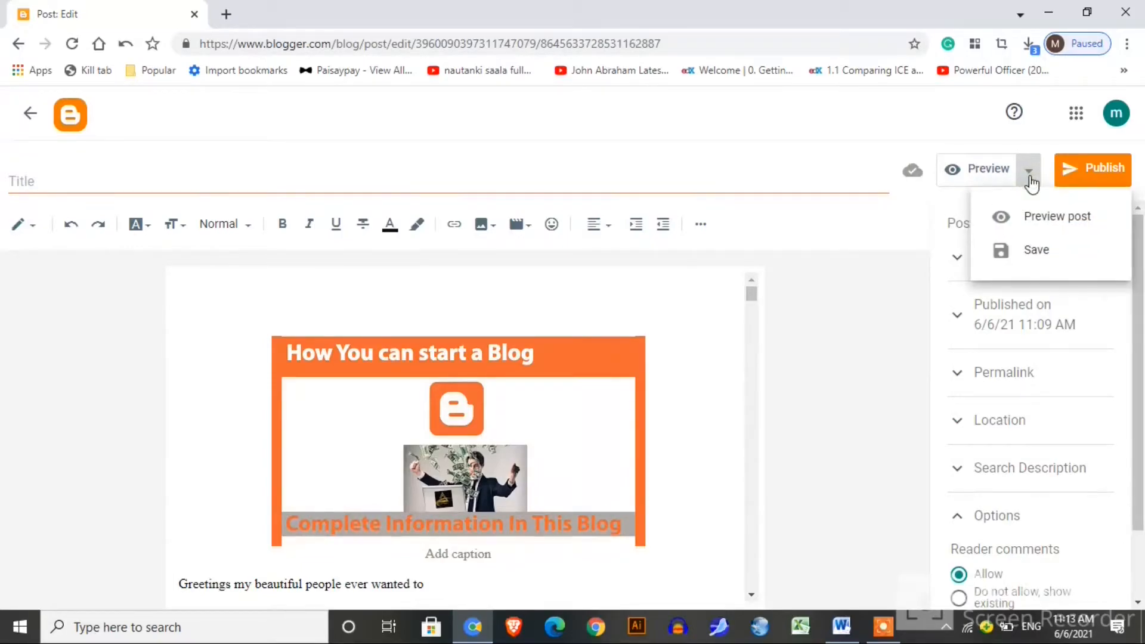
left_click(1053, 227)
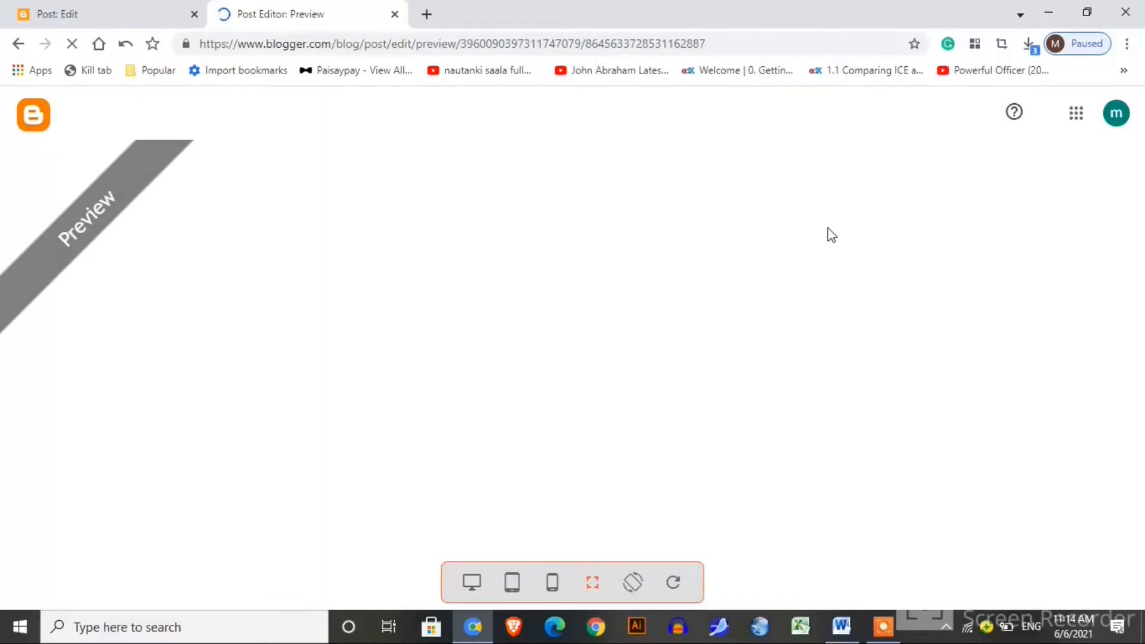
left_click(144, 9)
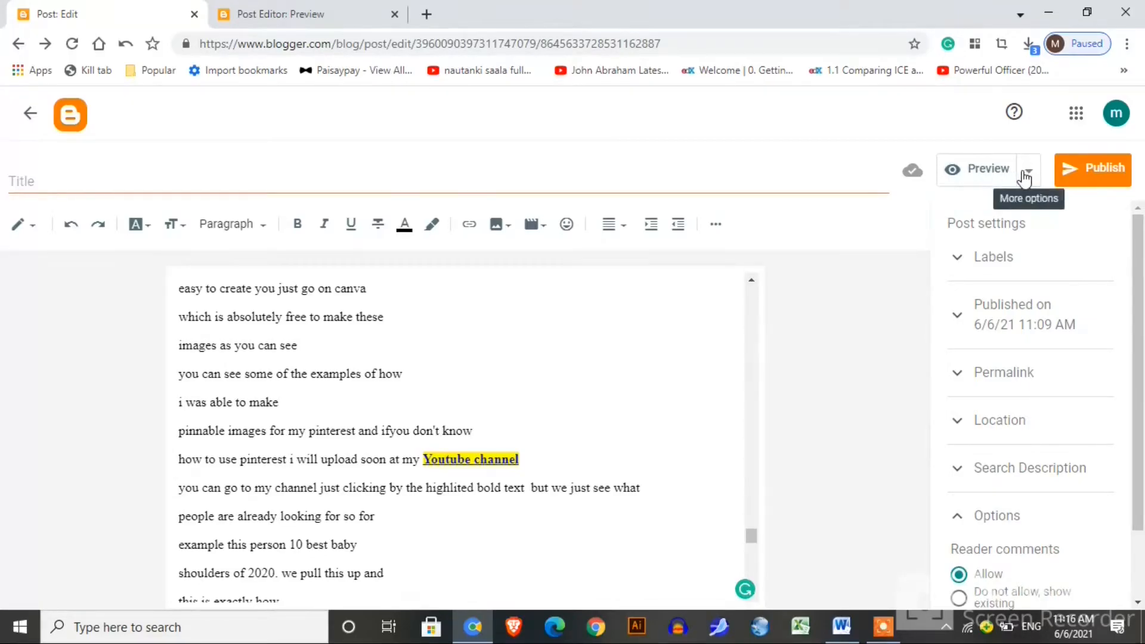
Publish the post to the blog, confirm the publication and open the published post on the live blog
left_click(1096, 170)
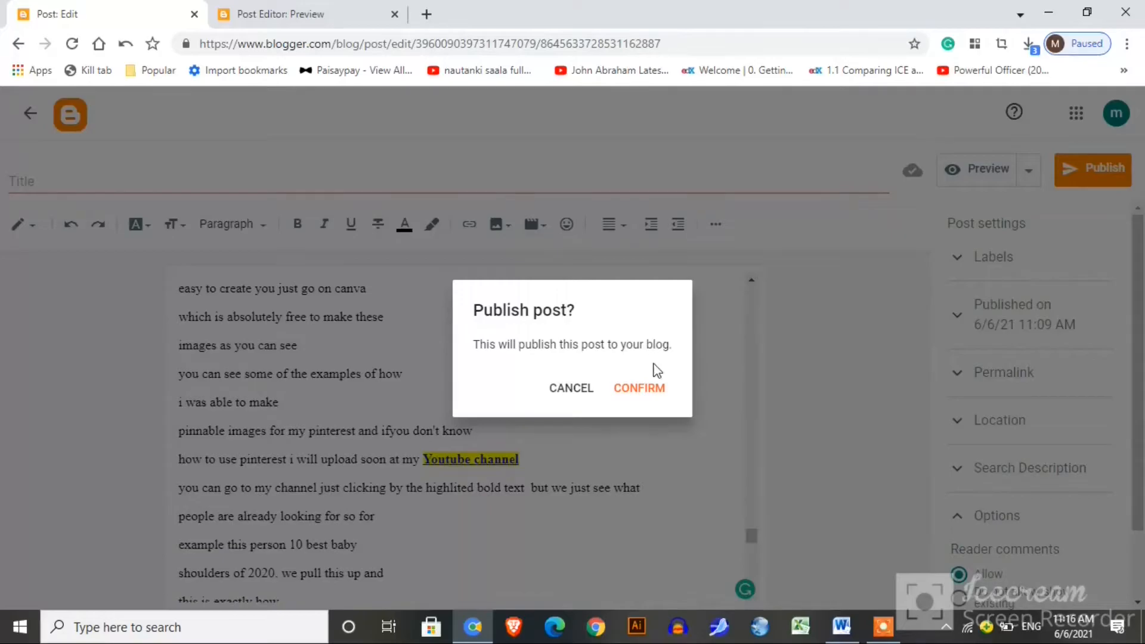
left_click(637, 389)
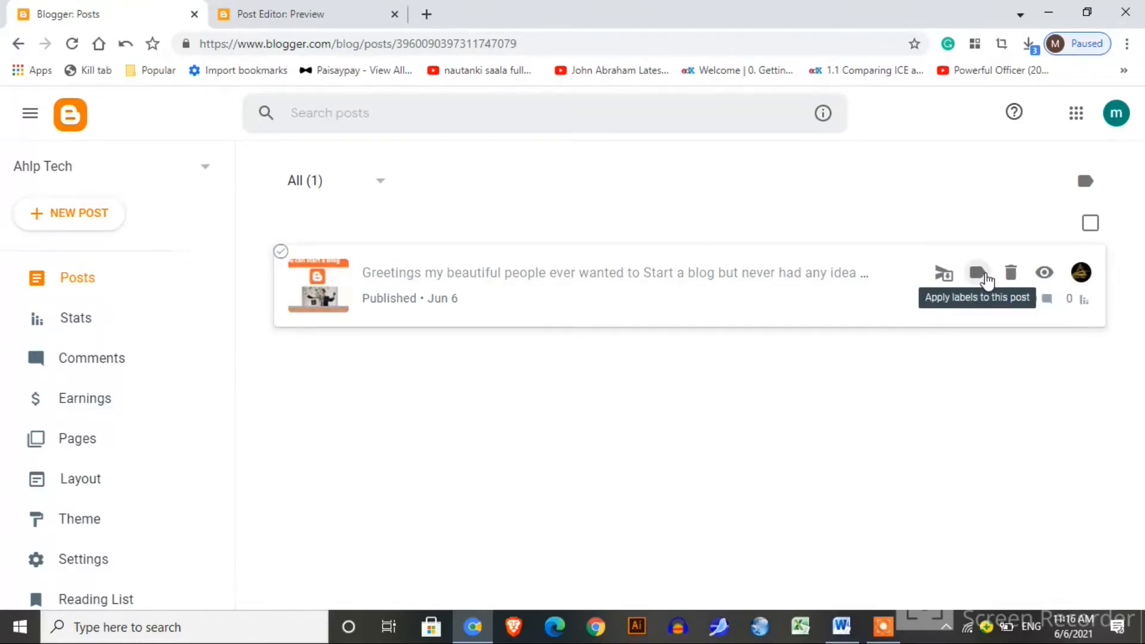
left_click(1044, 273)
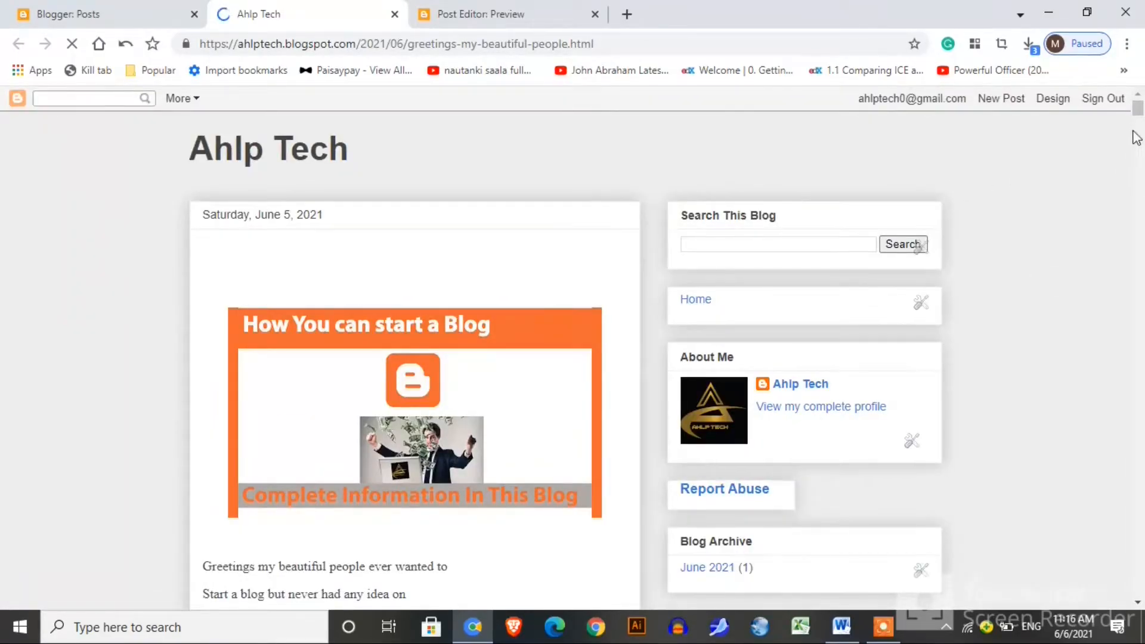
Look through the published post down to its comment and sharing section, and close the old preview tab
left_click_drag(1137, 110, 1144, 590)
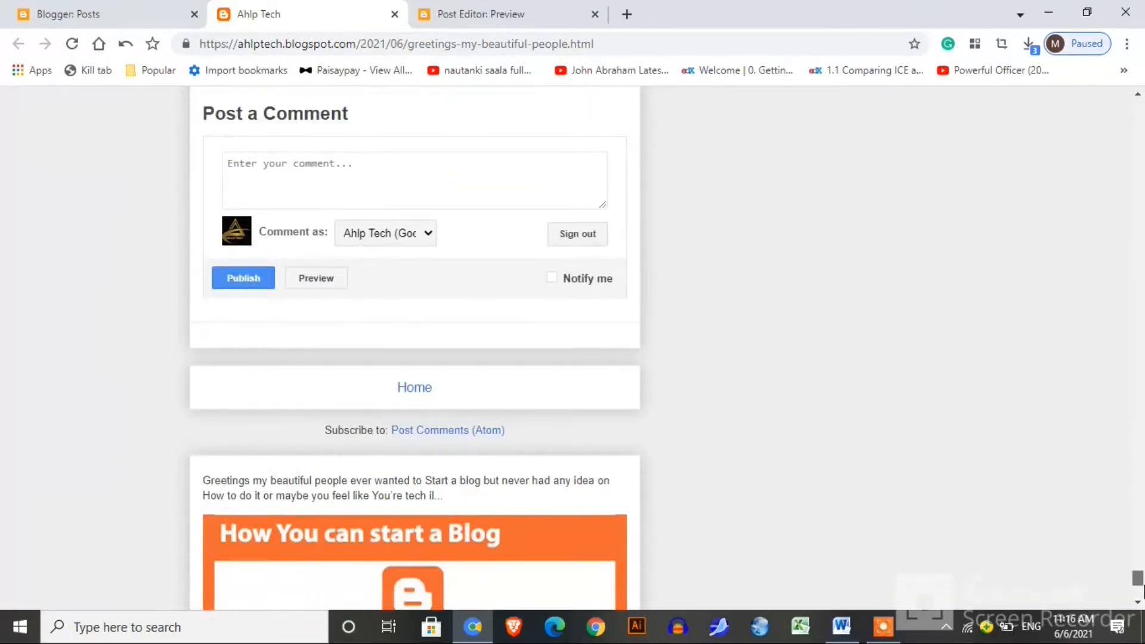
left_click_drag(1143, 590, 1144, 581)
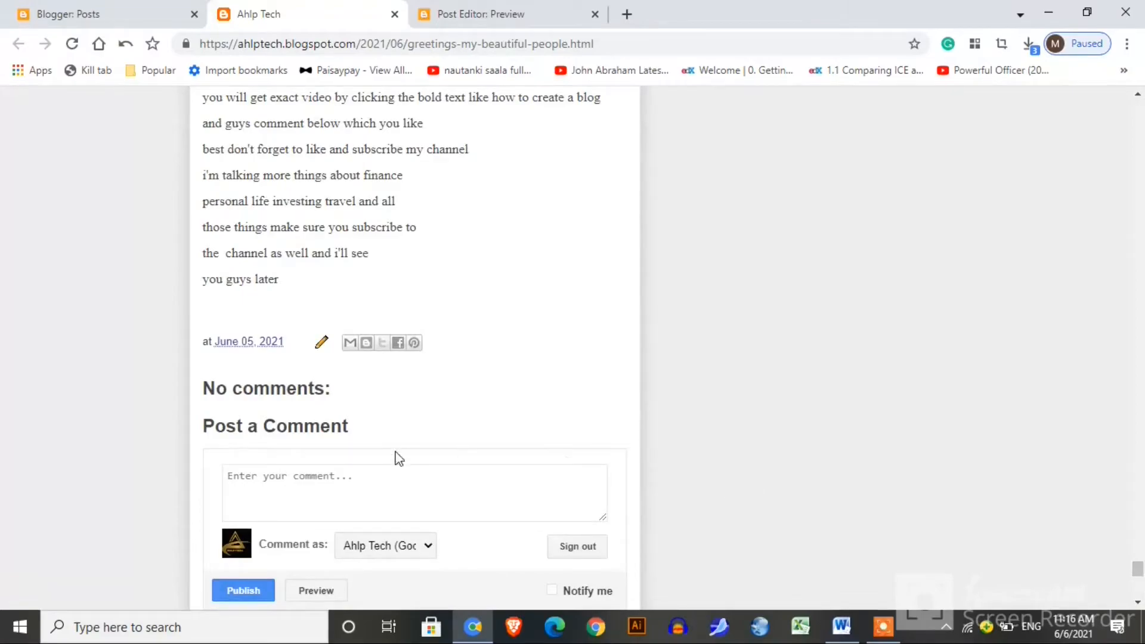
left_click(595, 14)
Open the form for emailing the post to a friend and fill in the friend's email address
left_click(351, 343)
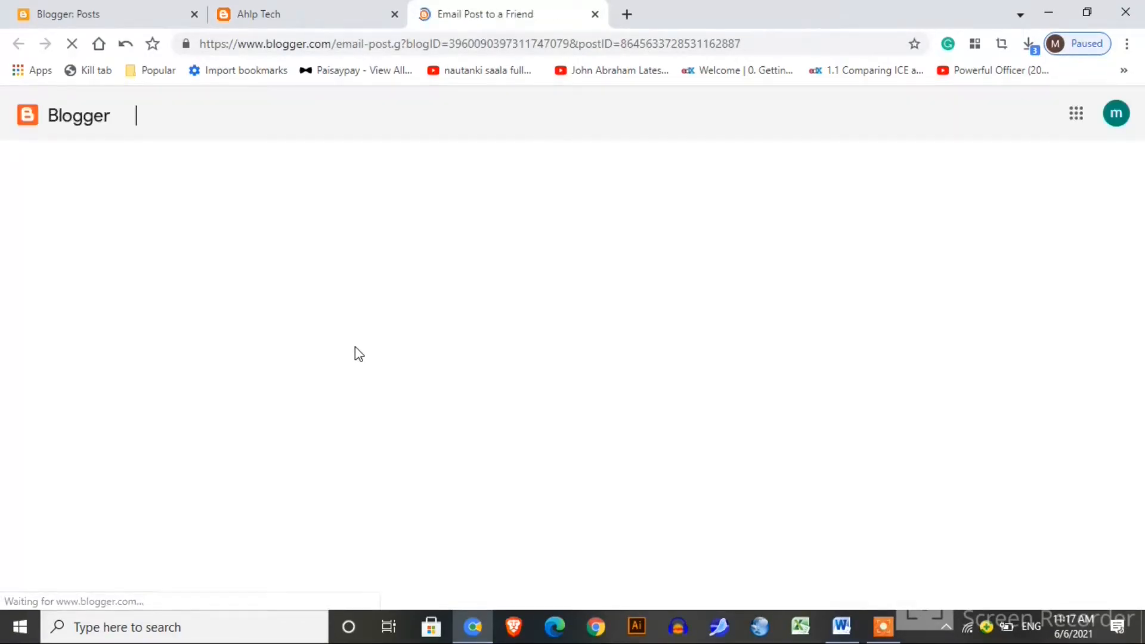
left_click(333, 316)
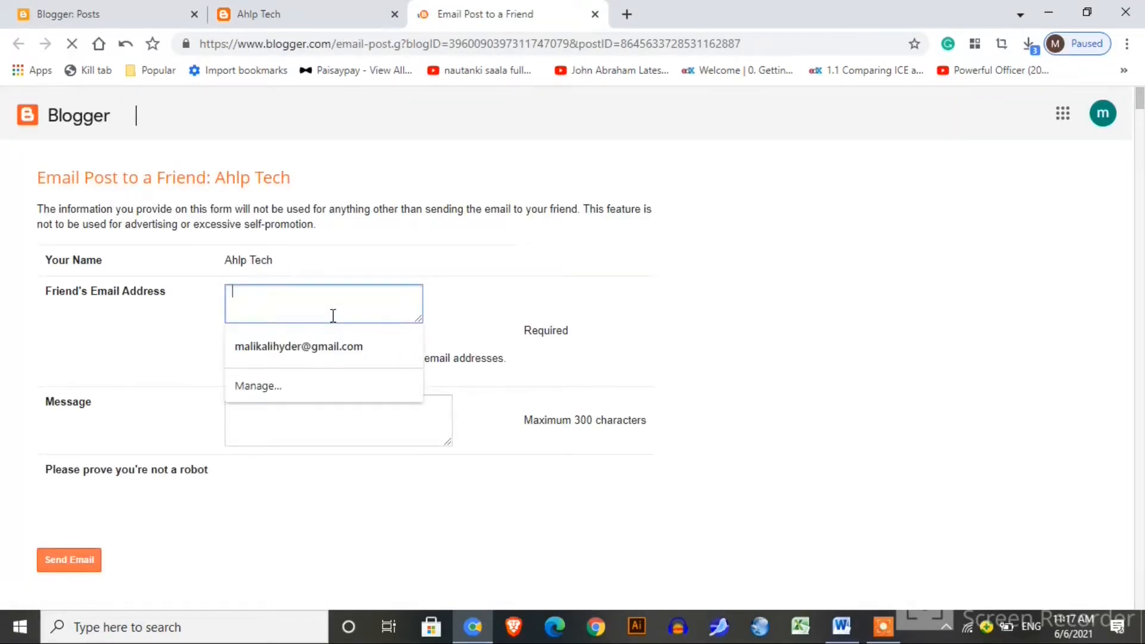
left_click(332, 342)
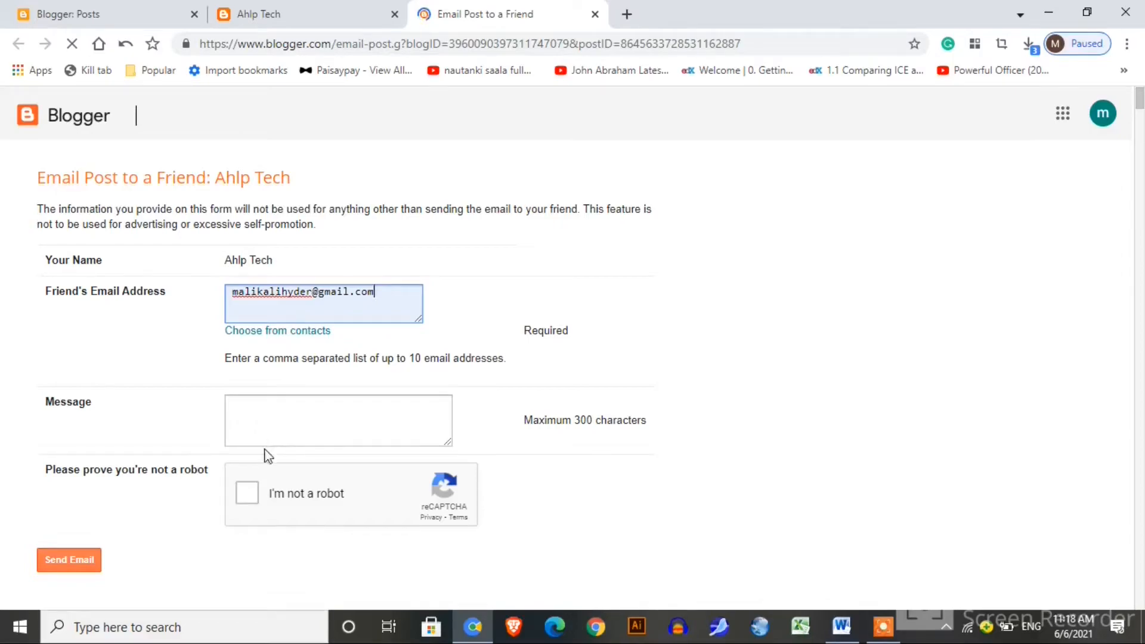
Complete the reCAPTCHA by selecting the three images with chimneys, verify it and send the email
left_click(243, 493)
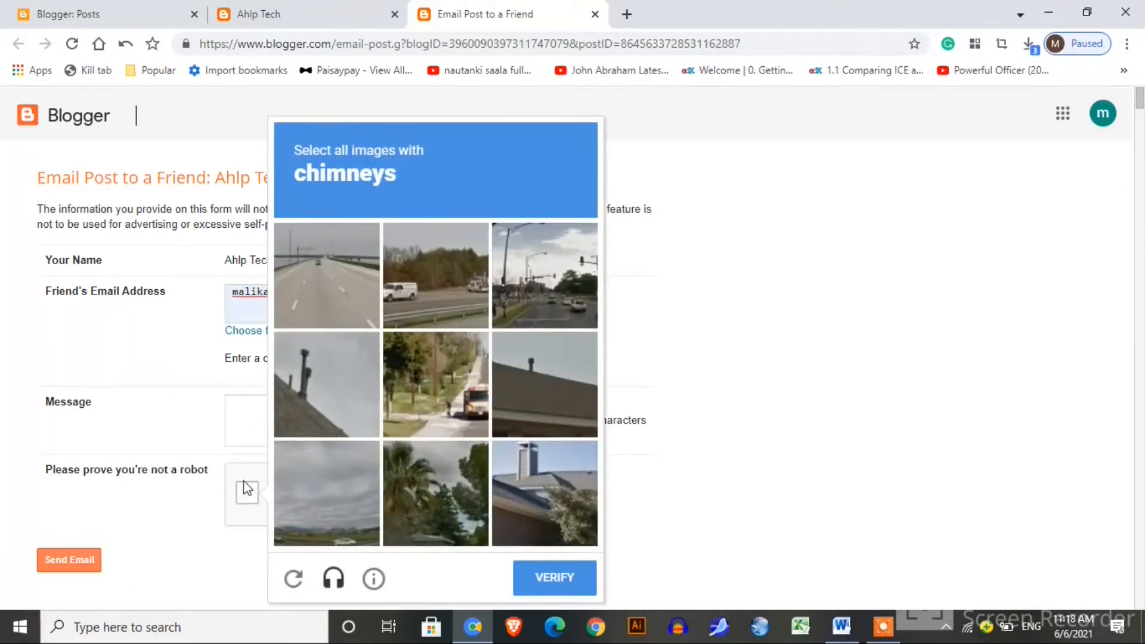
left_click(317, 392)
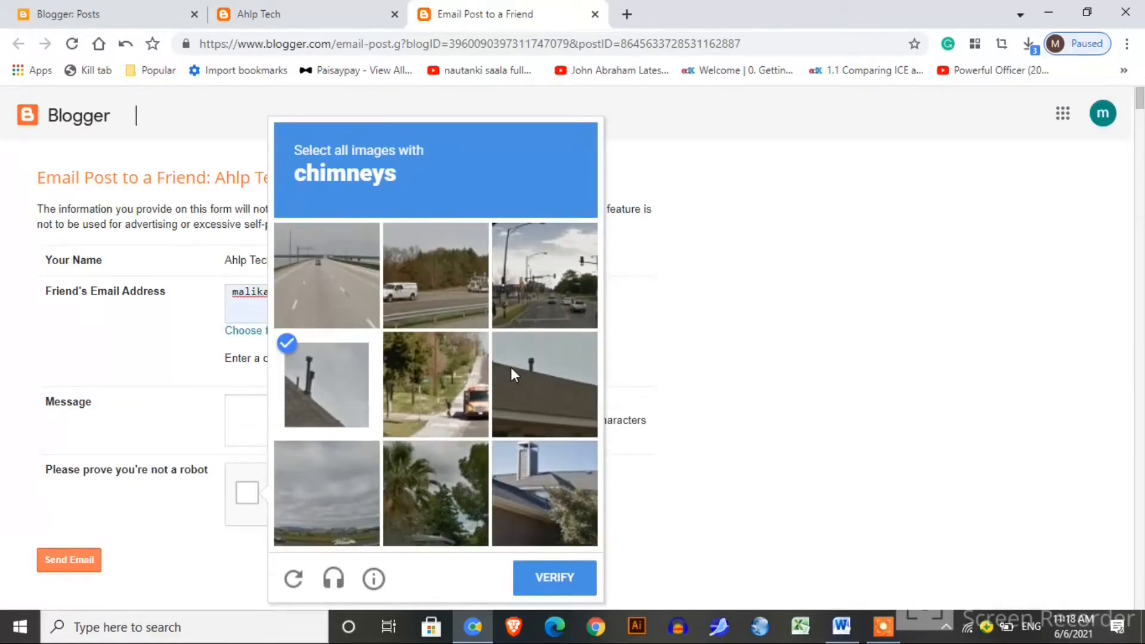
left_click(511, 367)
left_click(526, 489)
left_click(550, 578)
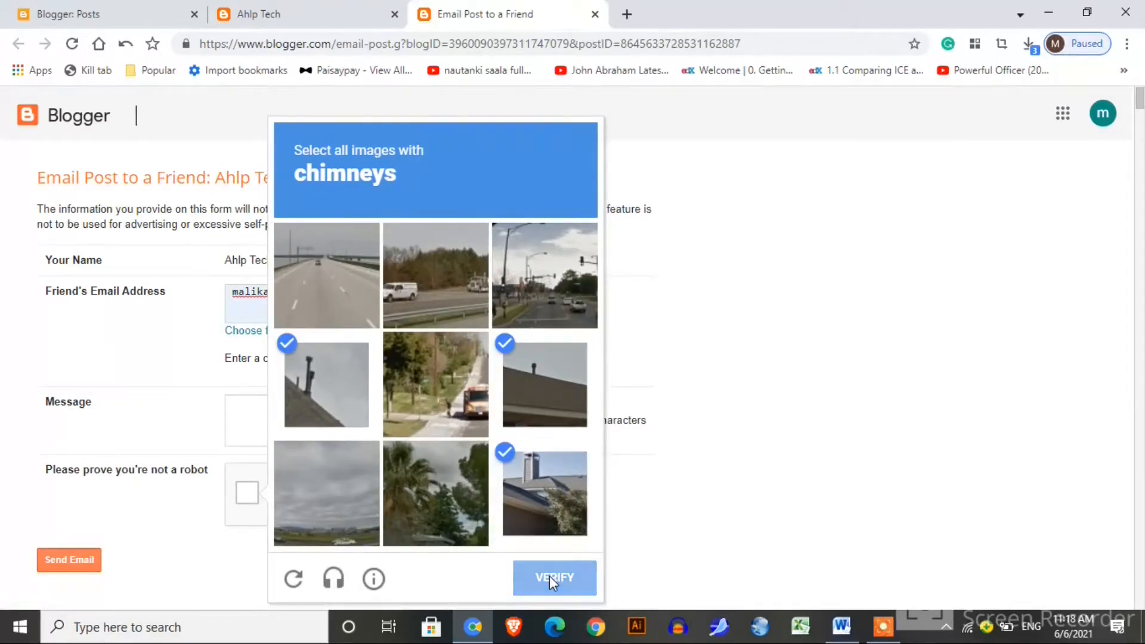
left_click(100, 570)
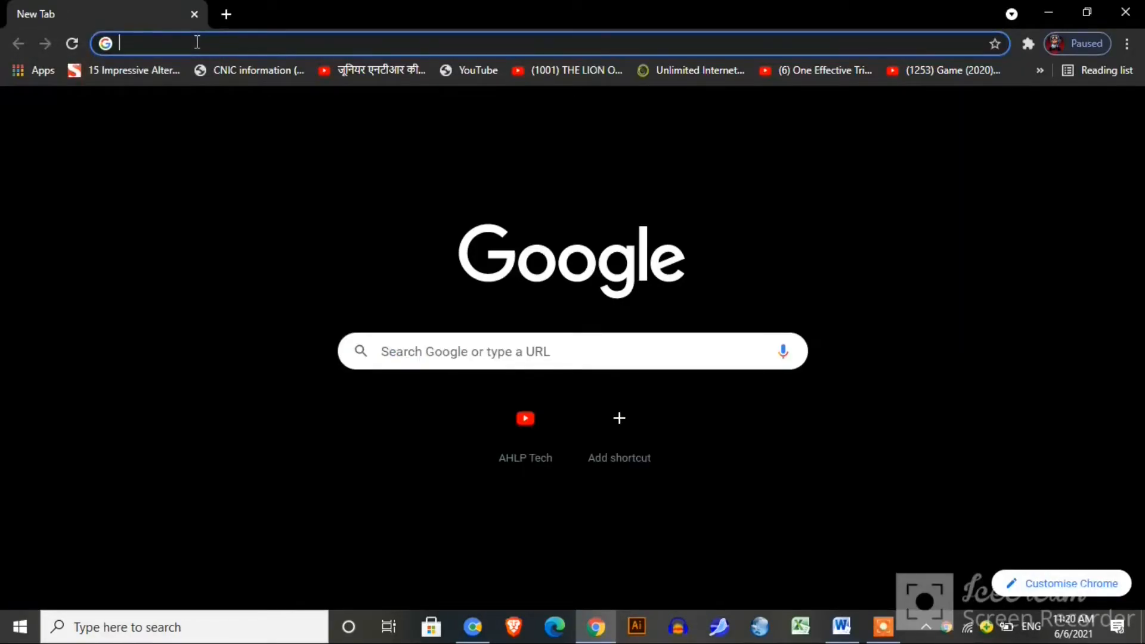
type("ahlp")
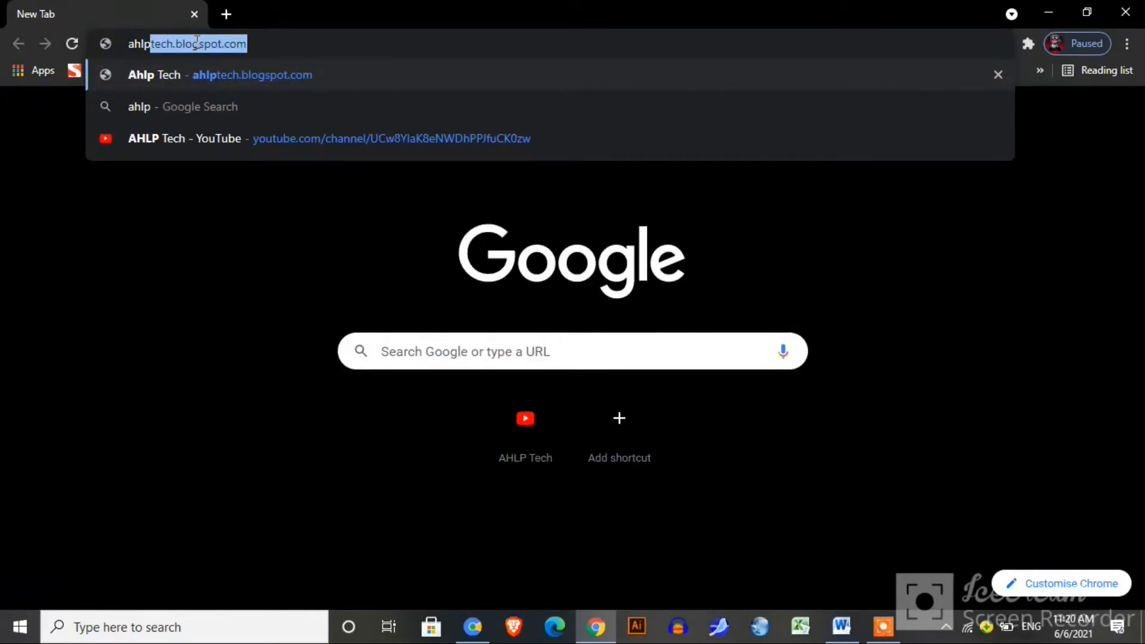
type("tech")
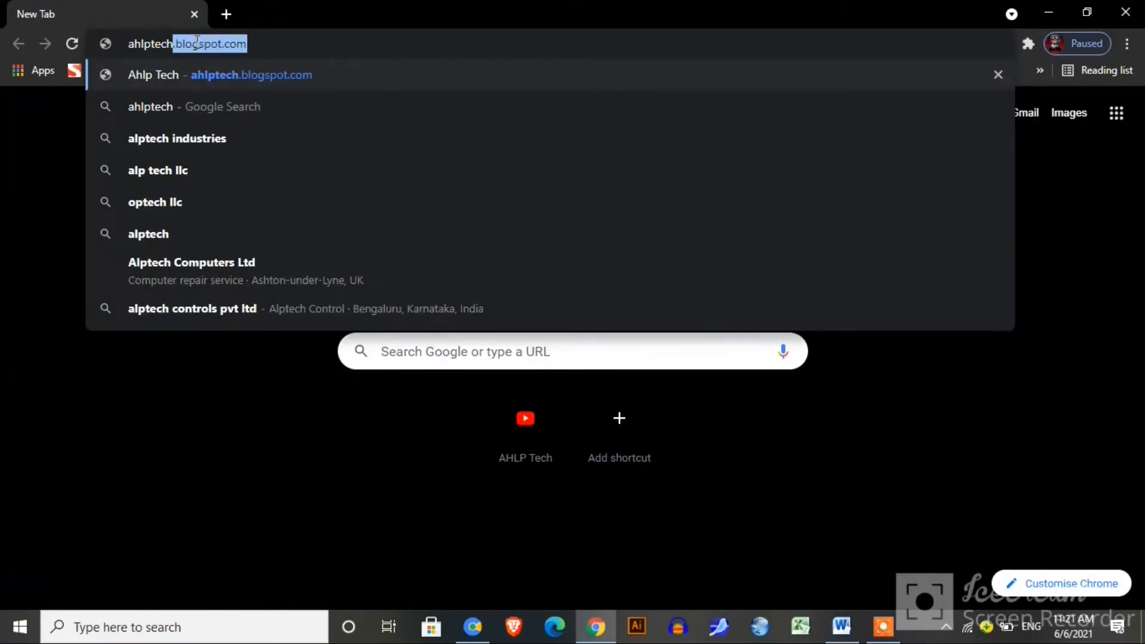
key("Up")
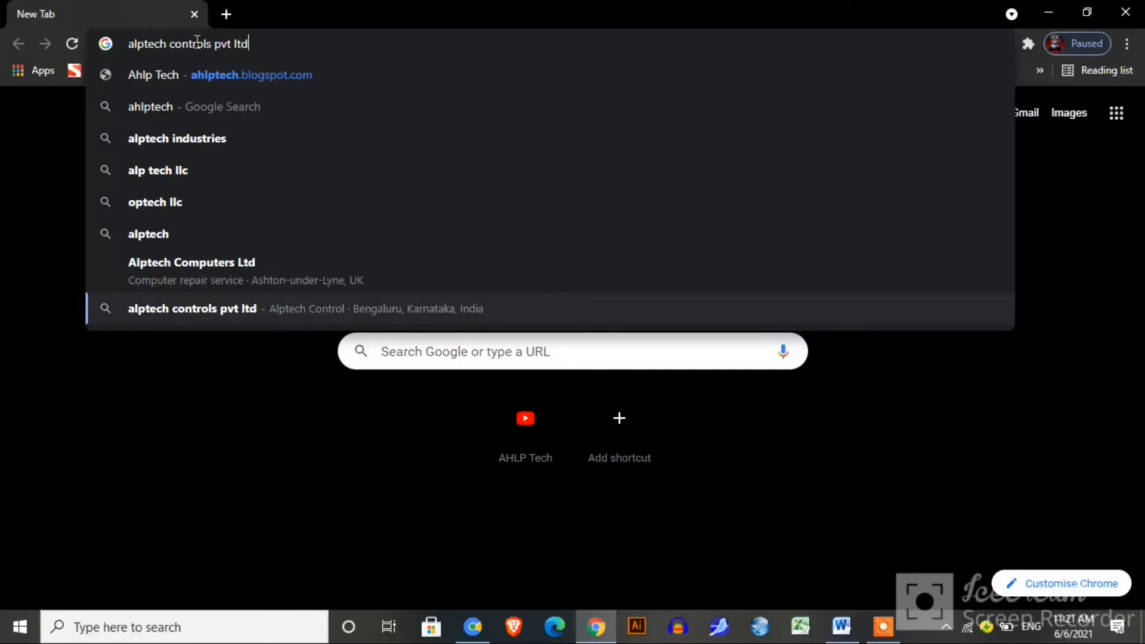
key("Return")
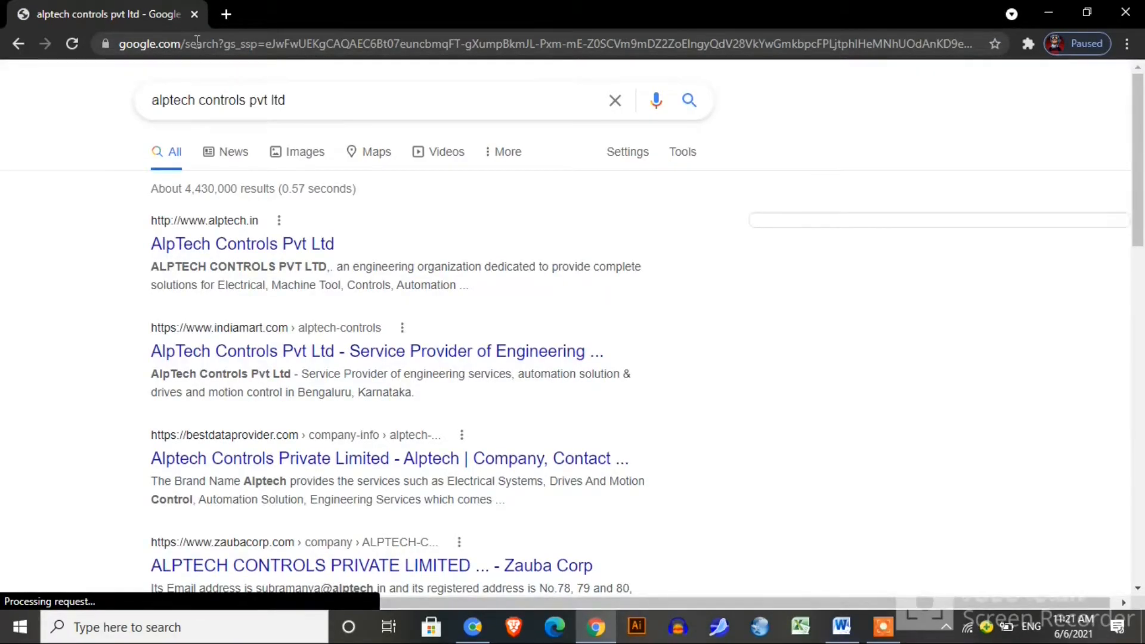
key("ctrl+a")
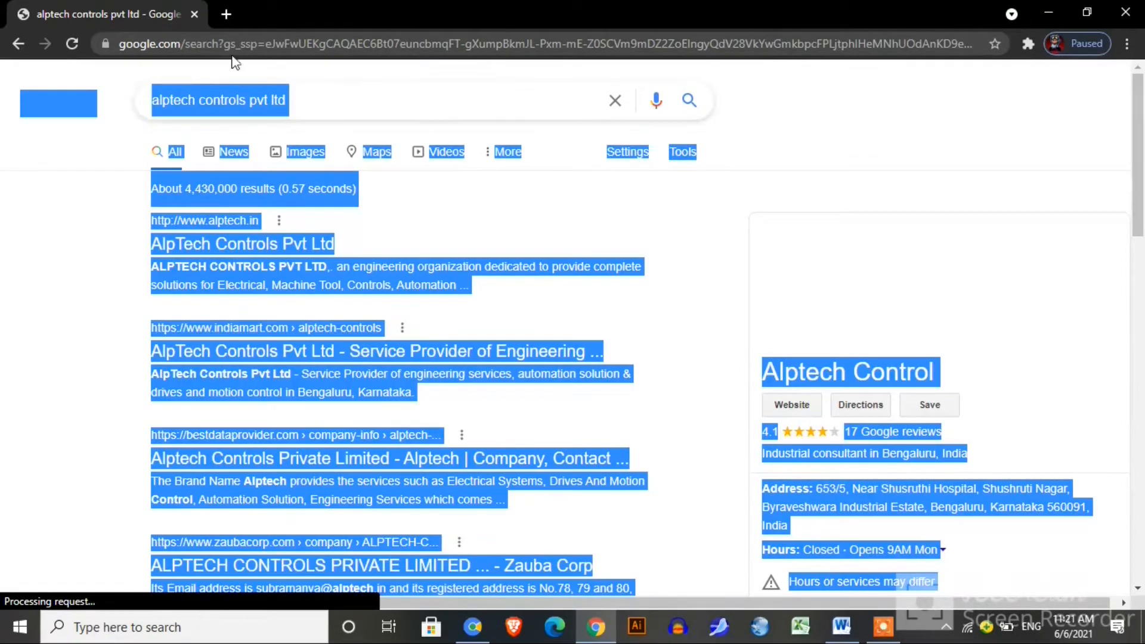
Go to the public blog at ahlptech.blogspot.com in the other browser window
left_click(306, 50)
key("BackSpace")
type("ahlp")
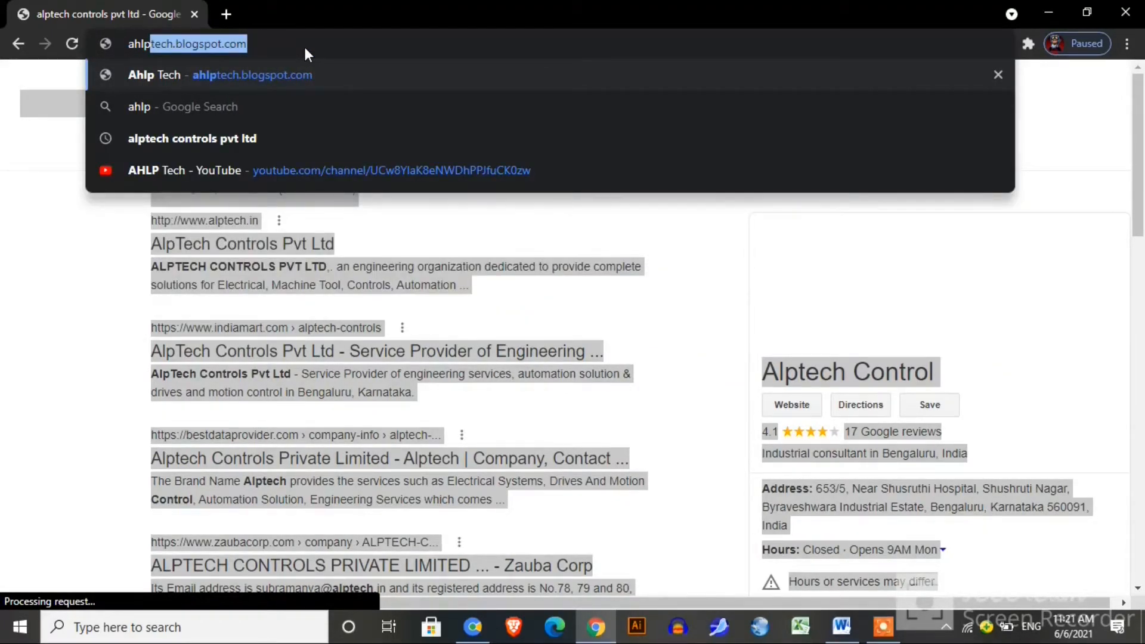
key("Right")
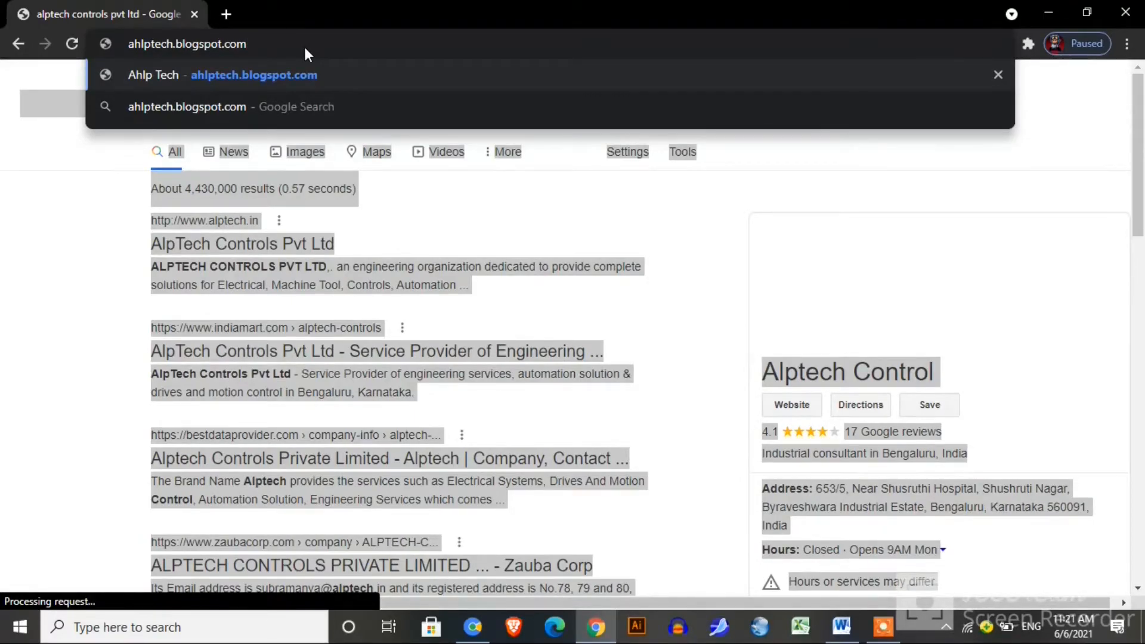
key("Return")
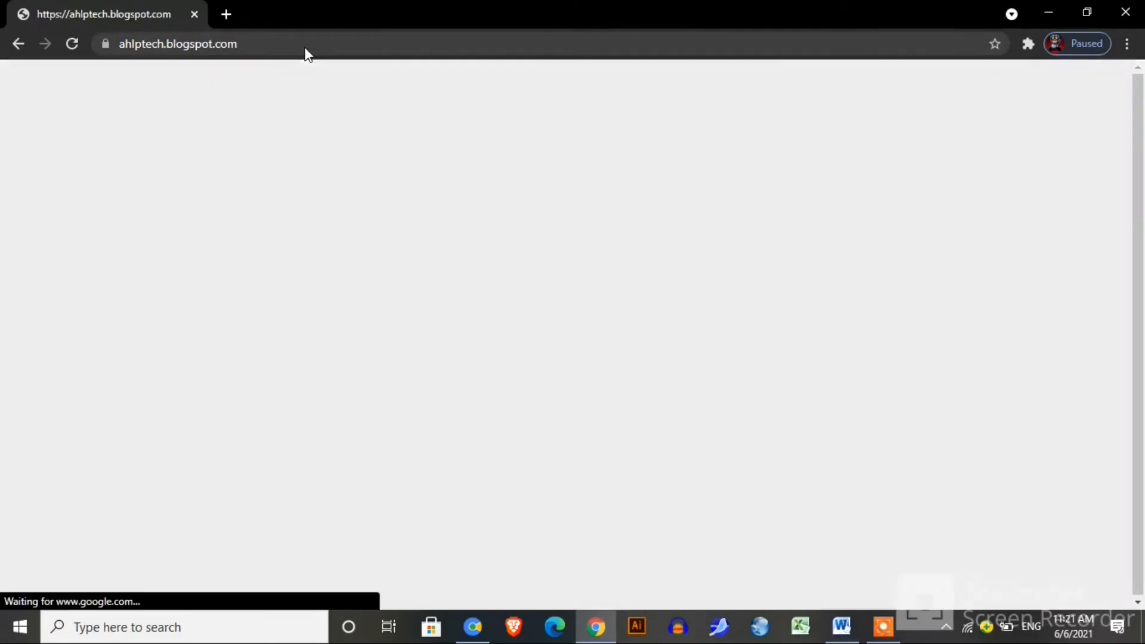
Look through the article text on the public blog's home page as a visitor and return to its beginning
key("Down")
key("Down")
key("Down")
key("Down")
key("Down")
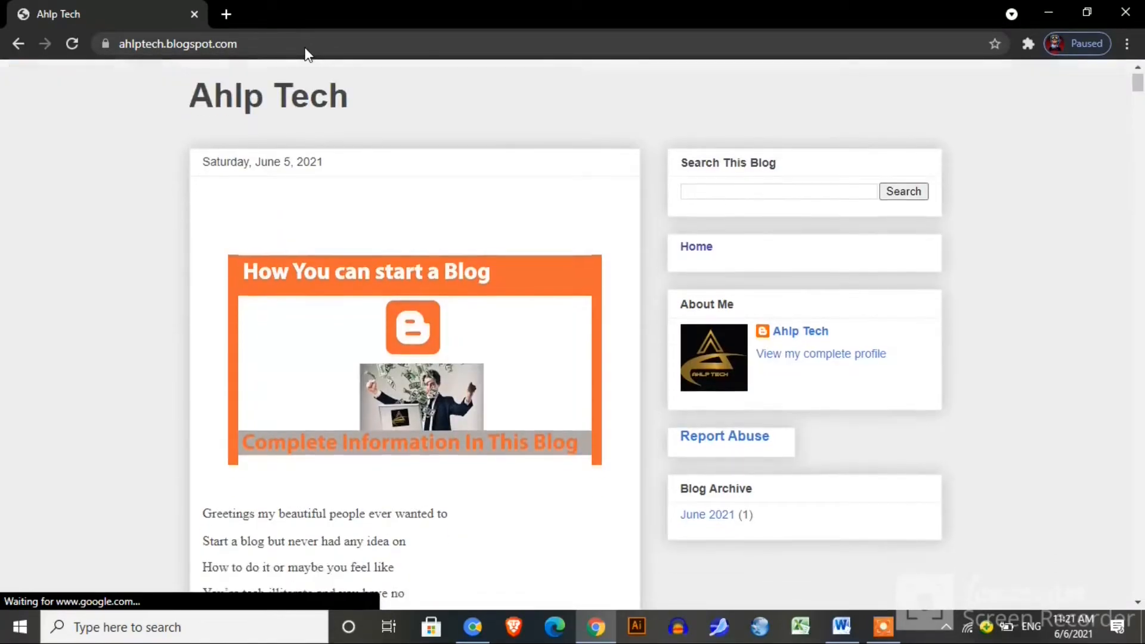
key("Down")
key("Down")
key("Down")
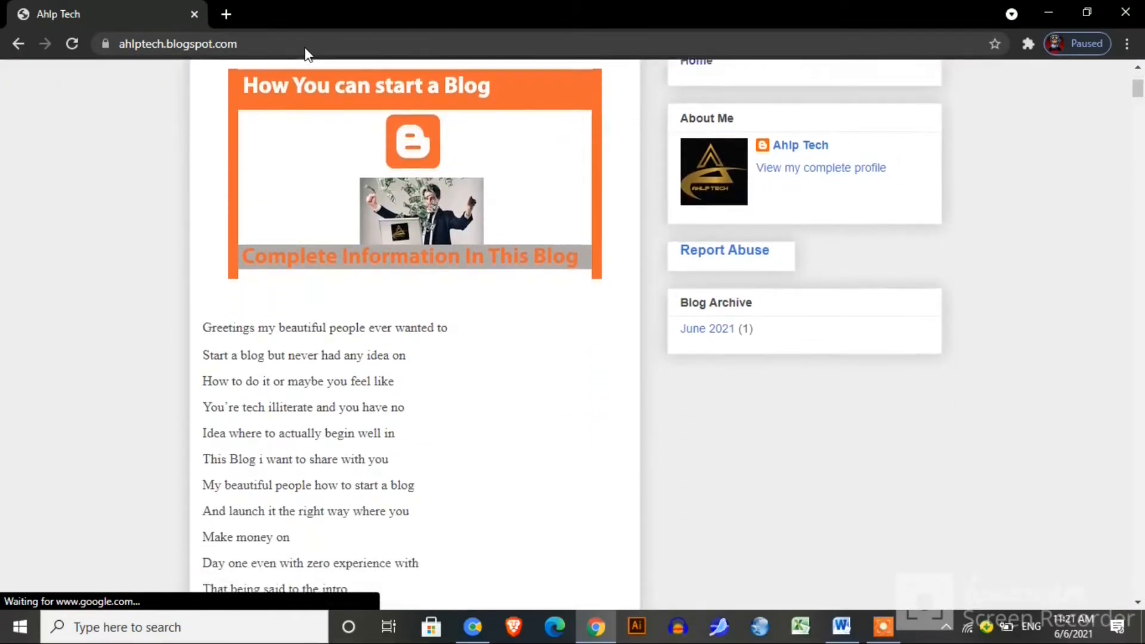
key("Down")
key("Down")
key("Down")
key("Down")
key("Down")
key("Down")
key("Down")
key("Down")
key("Down")
key("Down")
key("Down")
key("Down")
key("Down")
key("Down")
key("Down")
key("Down")
key("Down")
key("Down")
key("Down")
key("Down")
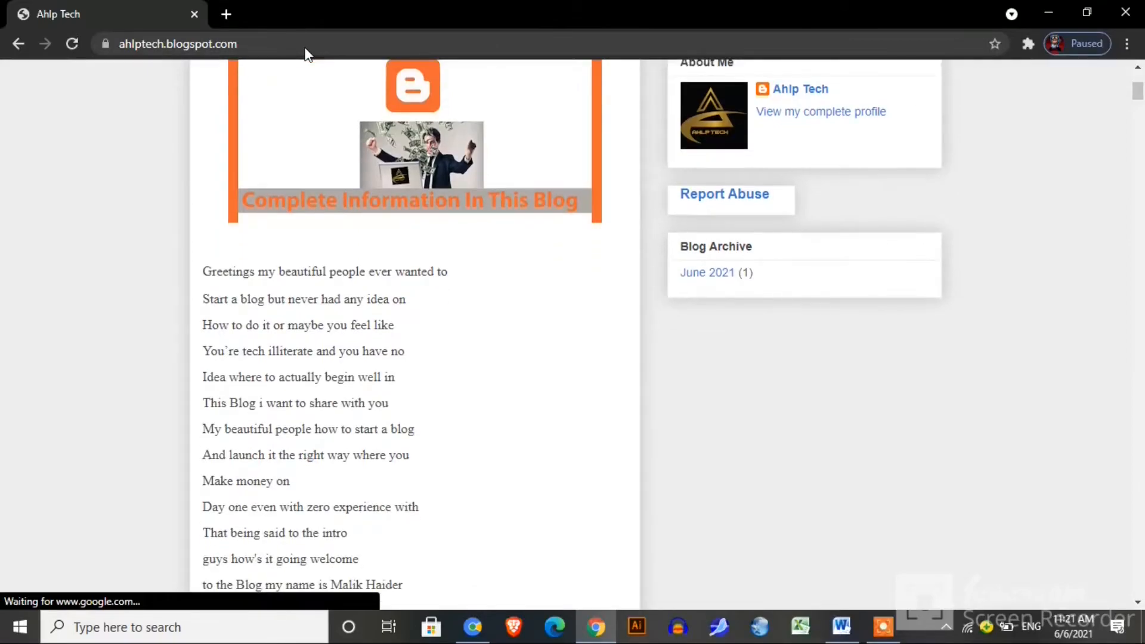
key("Down")
key("Down")
key("Down")
key("Down")
key("Down")
key("Down")
key("Down")
key("Down")
key("Down")
key("Down")
key("Down")
key("Down")
key("Down")
key("Down")
key("Down")
key("Down")
key("Down")
key("Down")
key("Down")
key("Down")
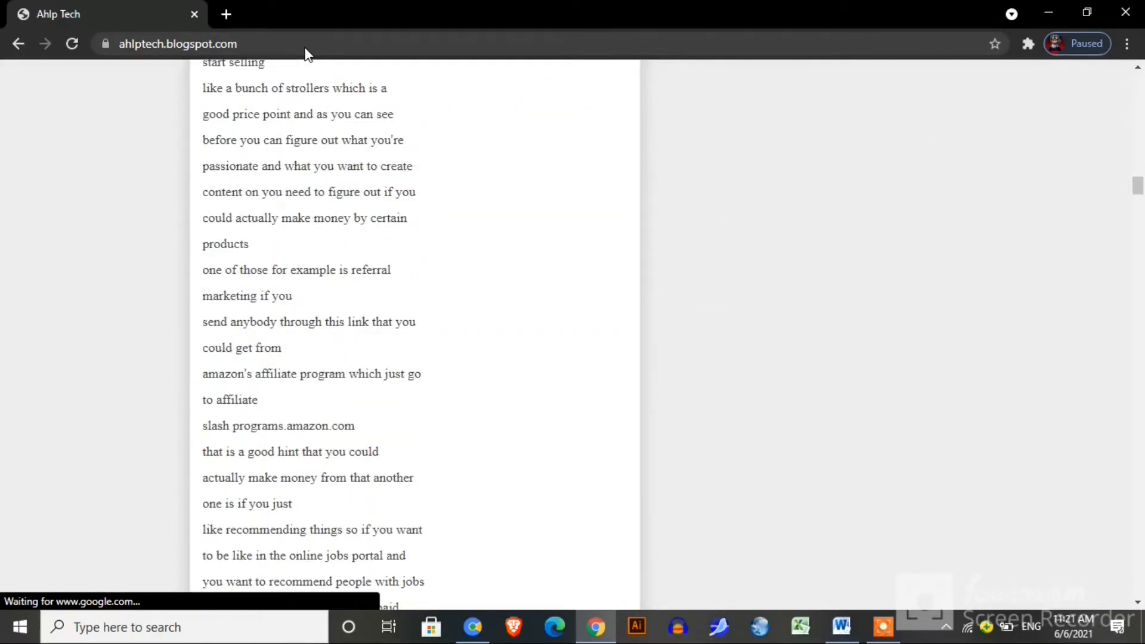
left_click_drag(1137, 186, 1144, 15)
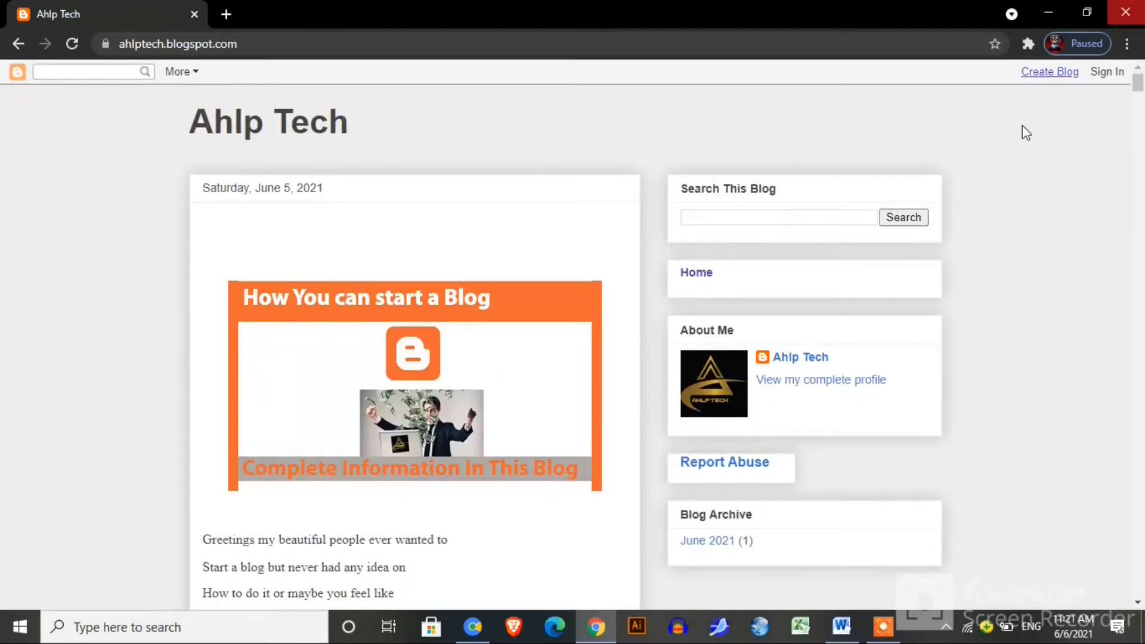
View the blog author's complete profile, try its email contact link and close the browser window
left_click(855, 376)
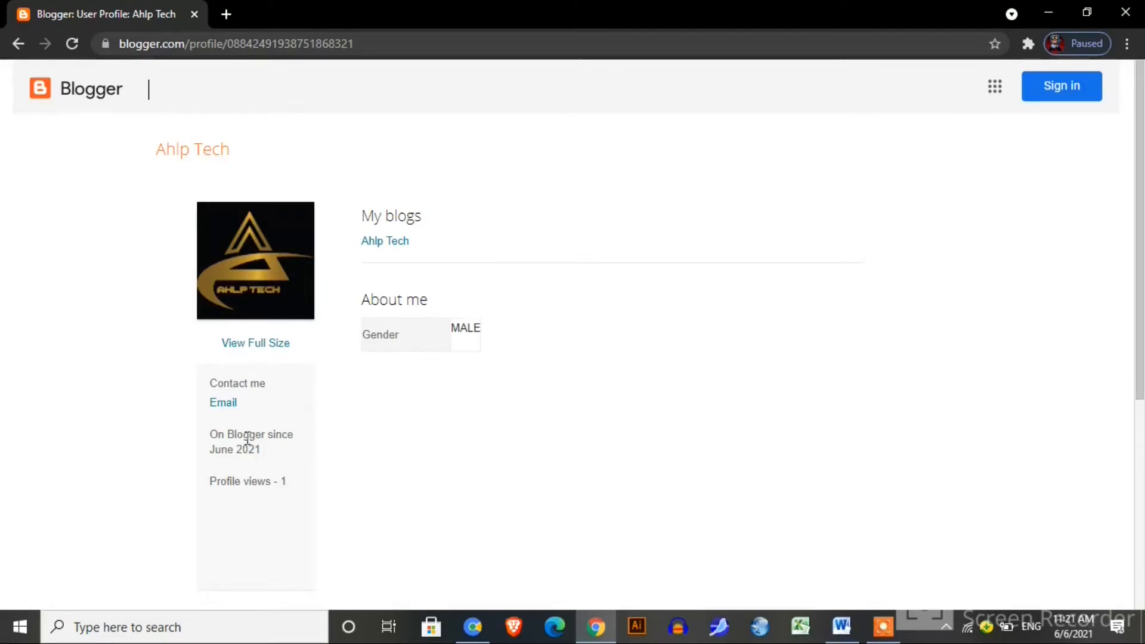
left_click(232, 404)
left_click(1125, 12)
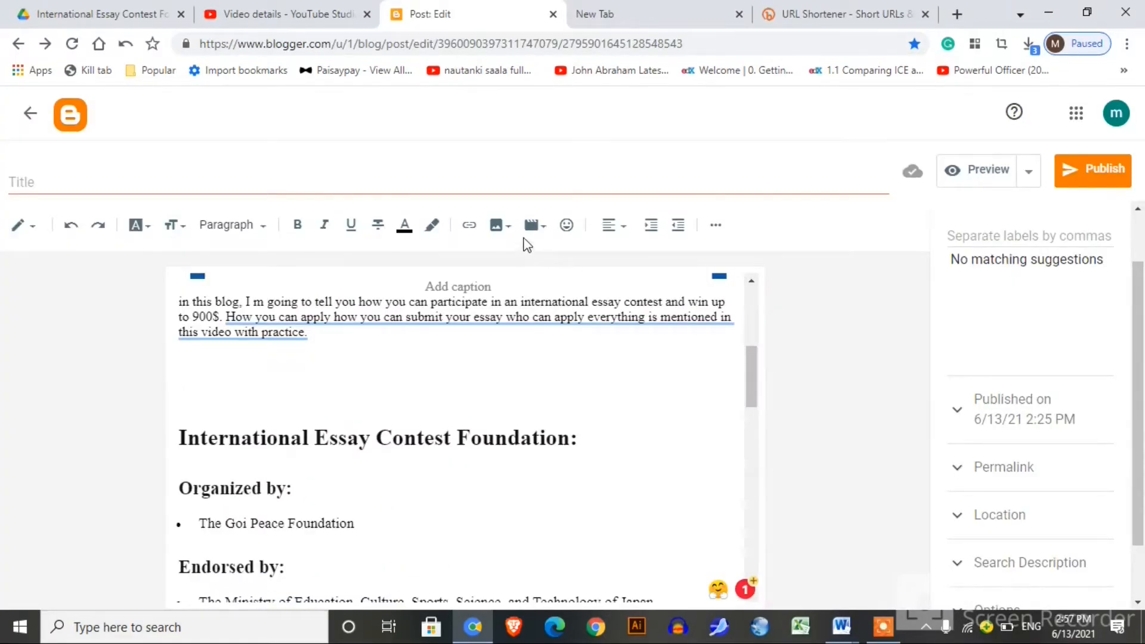
Insert the YouTube video "International Essay Contest 2021 Win Cash Prizes How to Submit an Essay Online Goi Peace AHLP Tech" below the introduction
left_click(532, 226)
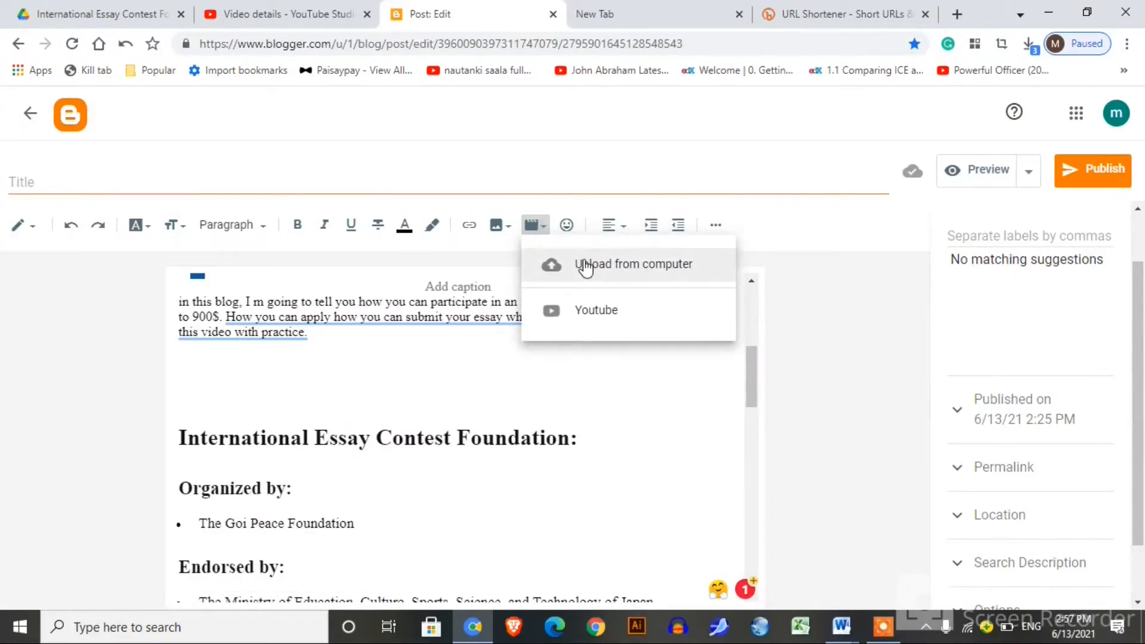
left_click(587, 304)
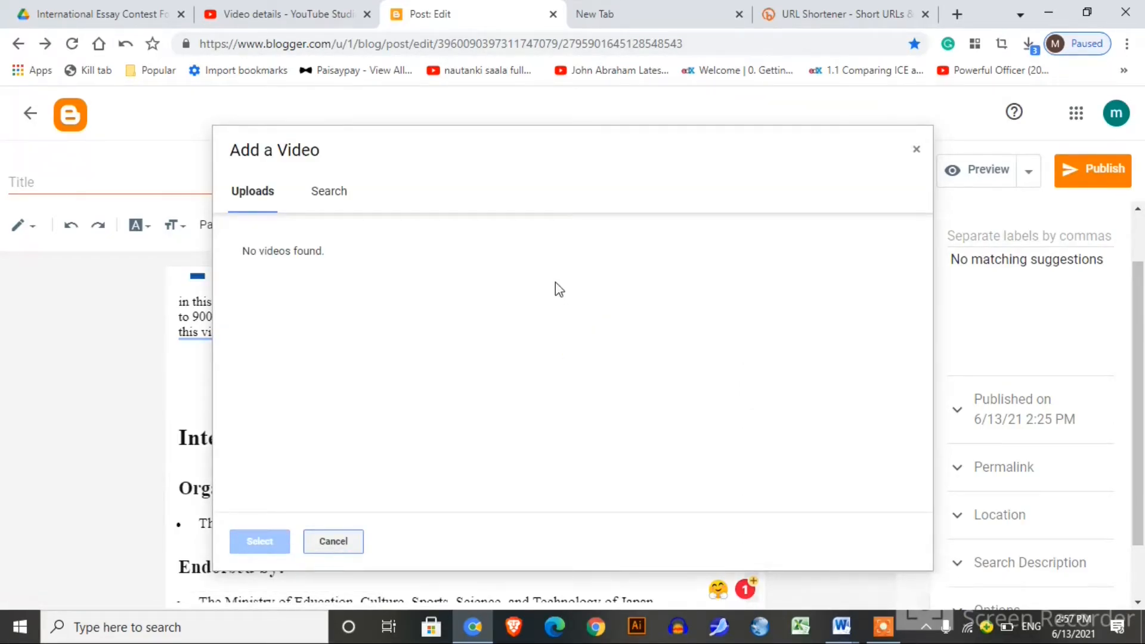
left_click(341, 195)
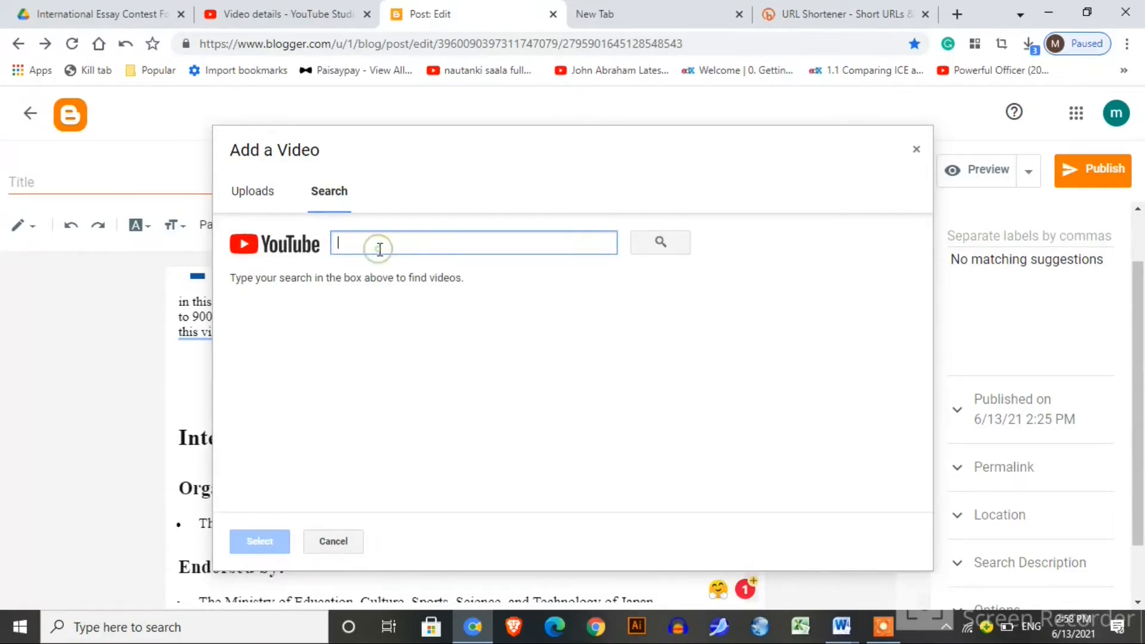
key("ctrl+v")
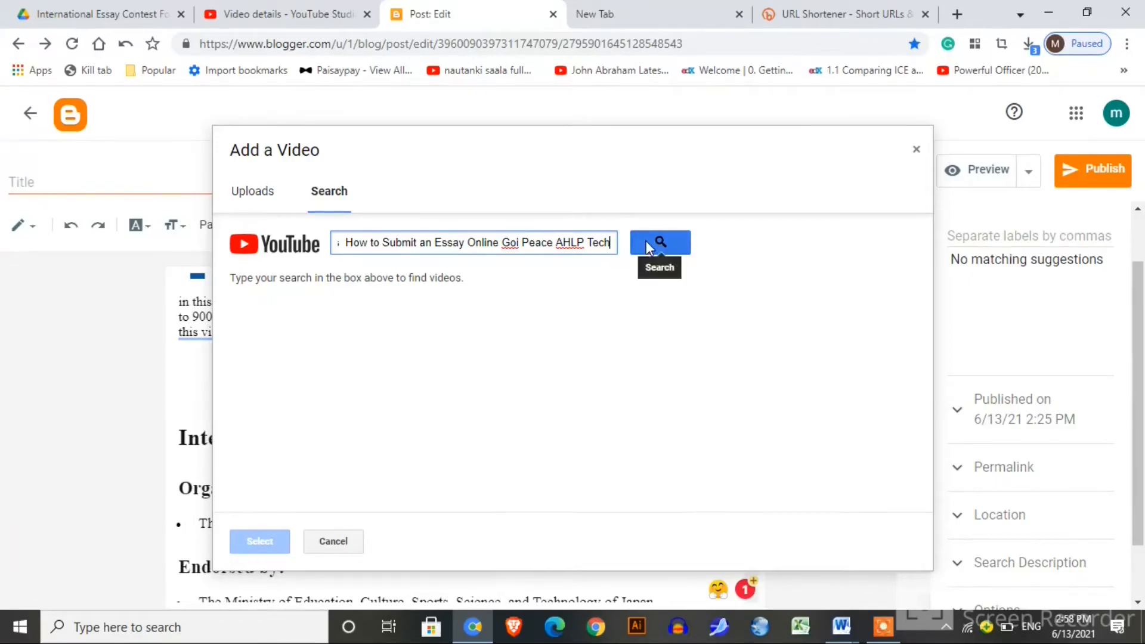
left_click(646, 241)
left_click(514, 322)
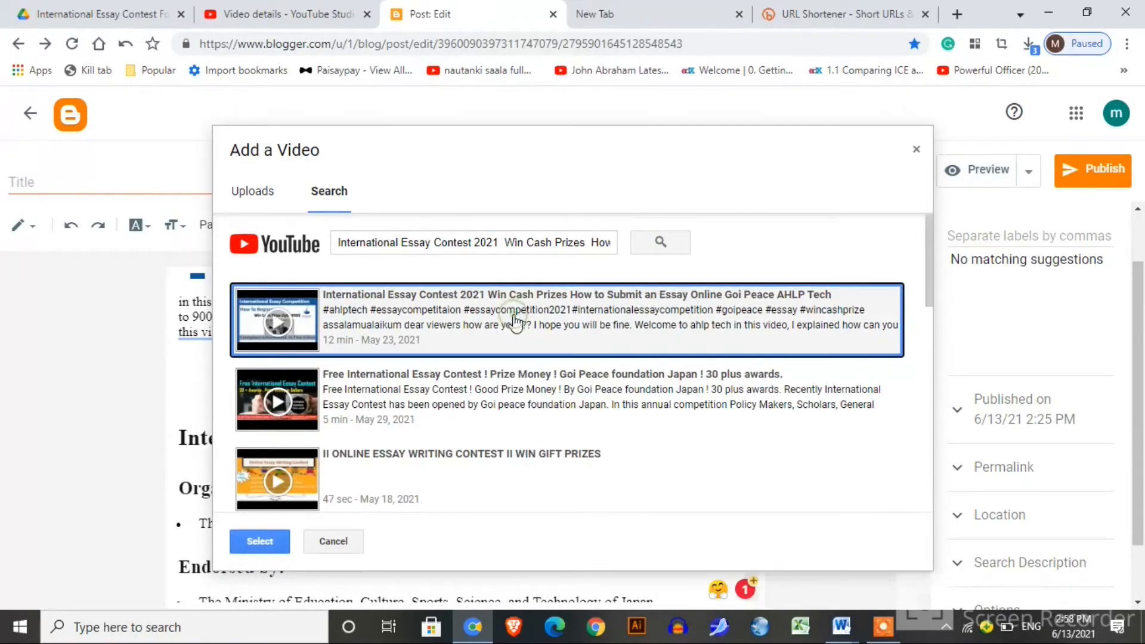
left_click(262, 541)
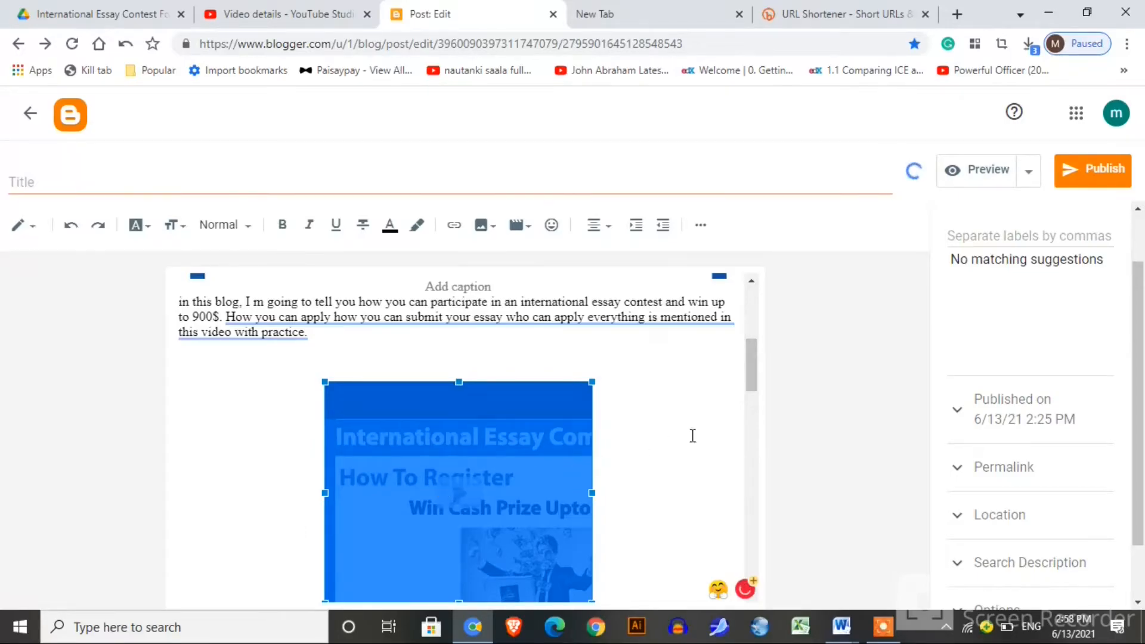
Enlarge the embedded video until it spans most of the width of the post's text column
left_click_drag(753, 389, 753, 404)
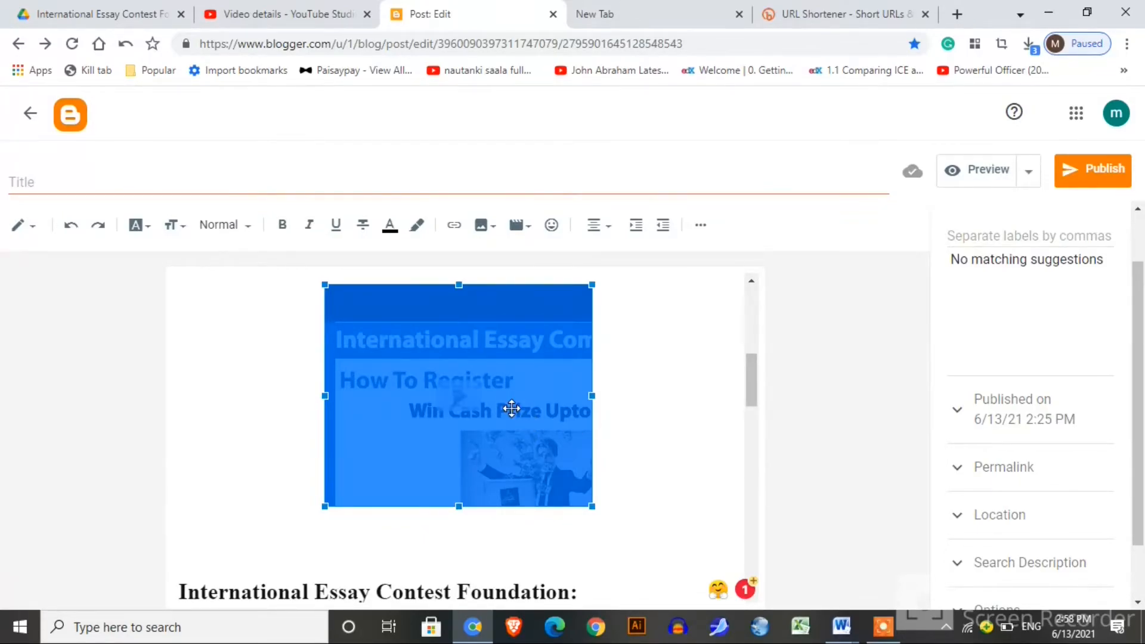
scroll(511, 409, "down", 1)
left_click_drag(590, 460, 683, 531)
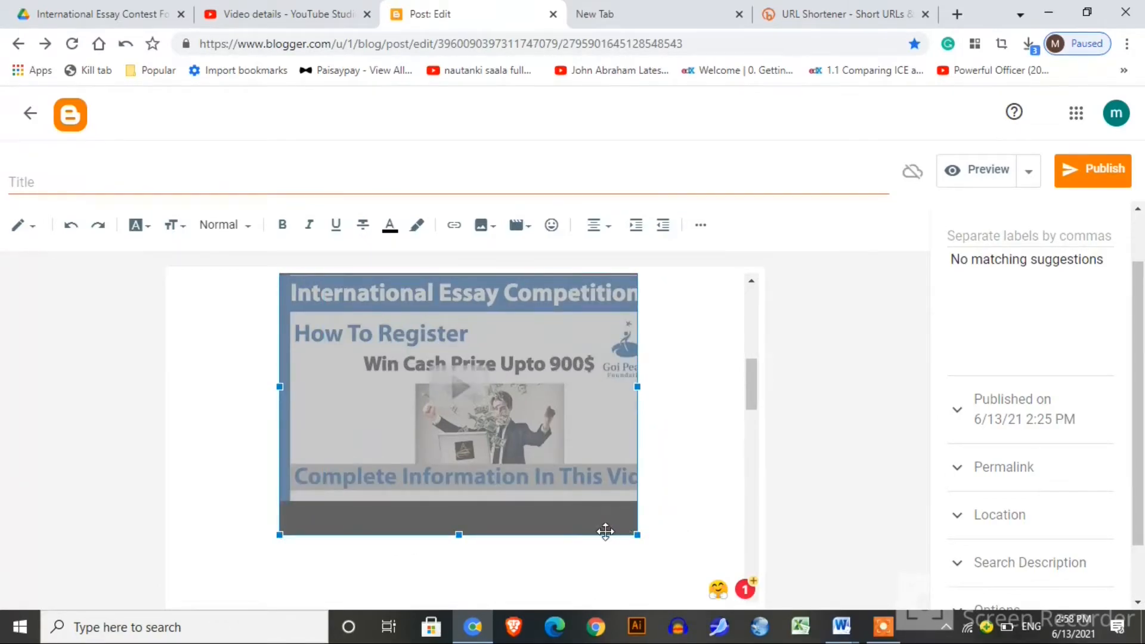
left_click_drag(637, 534, 711, 549)
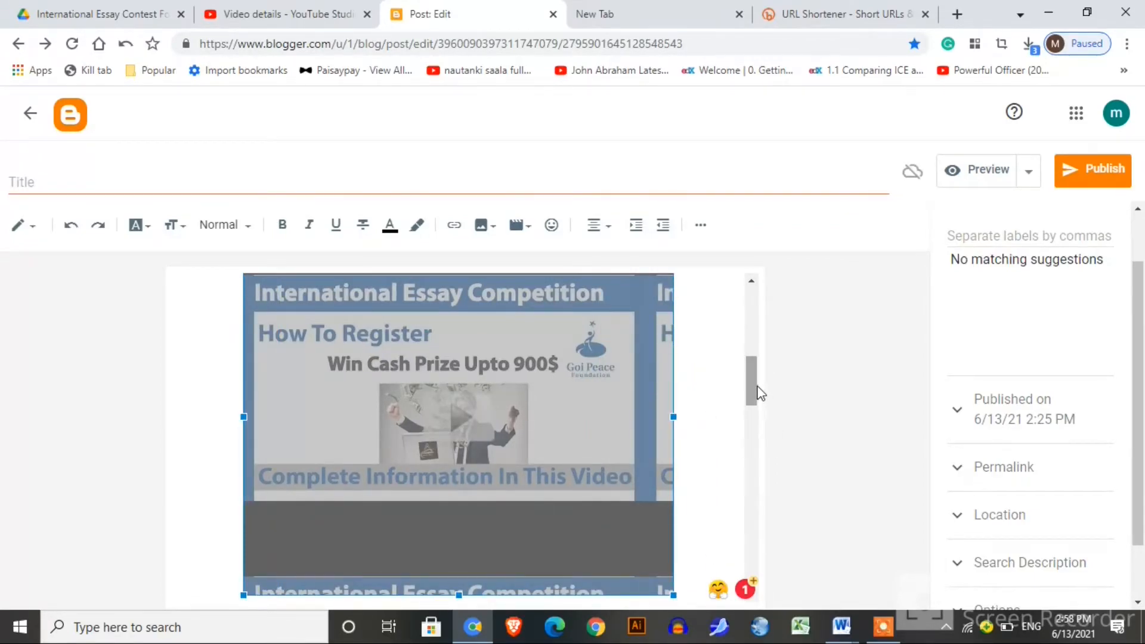
left_click_drag(756, 392, 758, 421)
left_click_drag(243, 405, 218, 434)
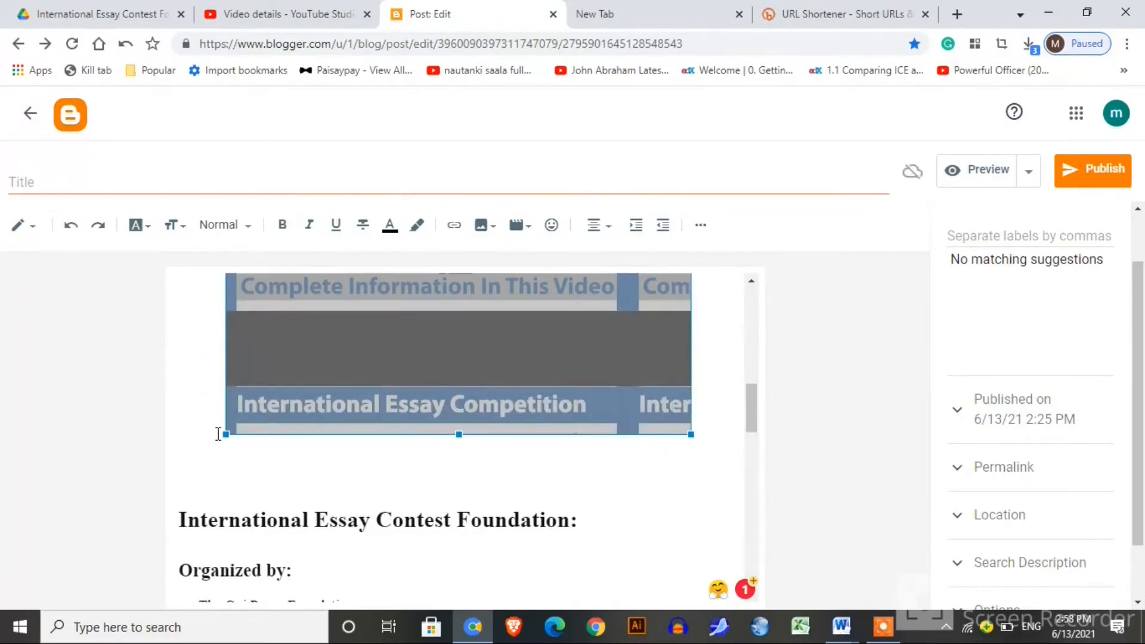
Adjust the embedded video to about 491 pixels wide and 311 pixels high, down to the thumbnail's "Complete Information In This Video" line
scroll(512, 303, "up", 2)
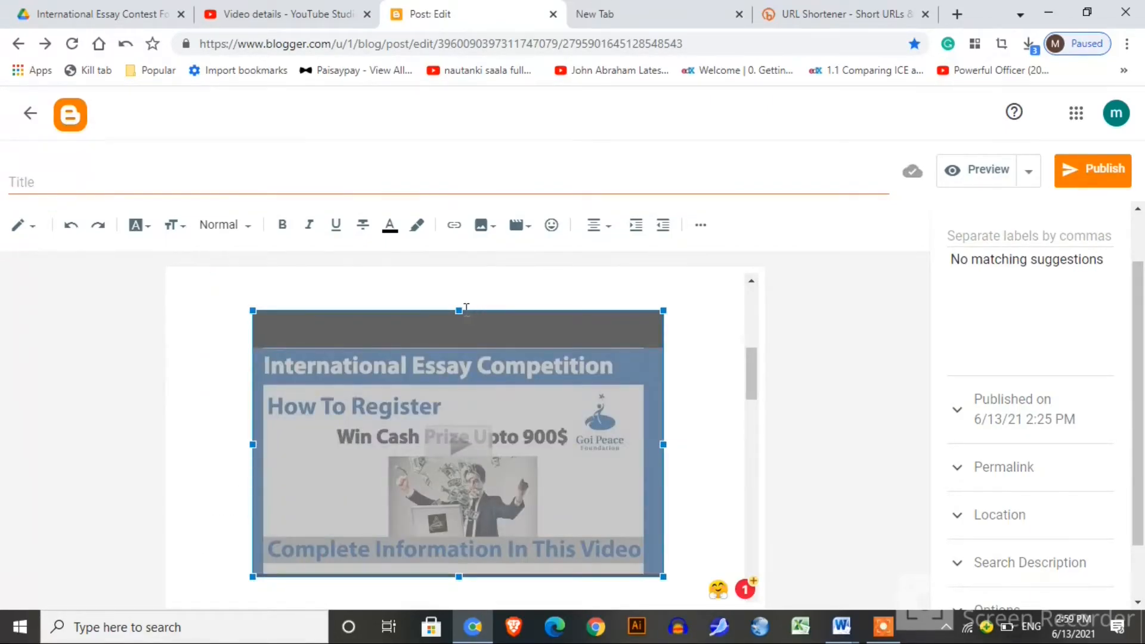
left_click_drag(459, 308, 460, 345)
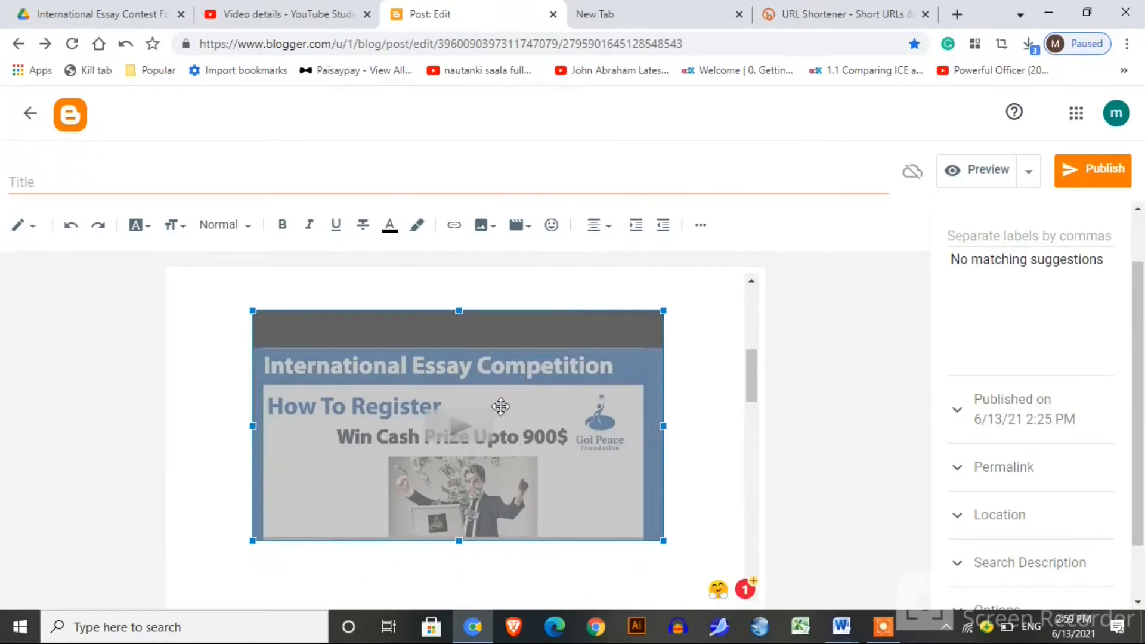
left_click_drag(460, 313, 462, 348)
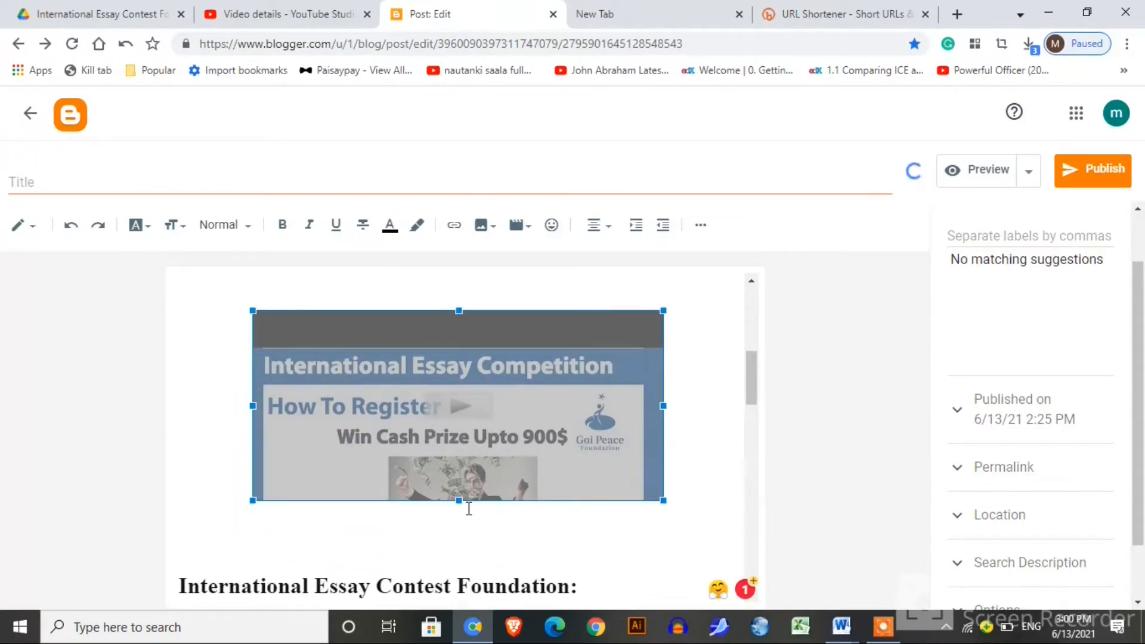
left_click_drag(459, 501, 460, 574)
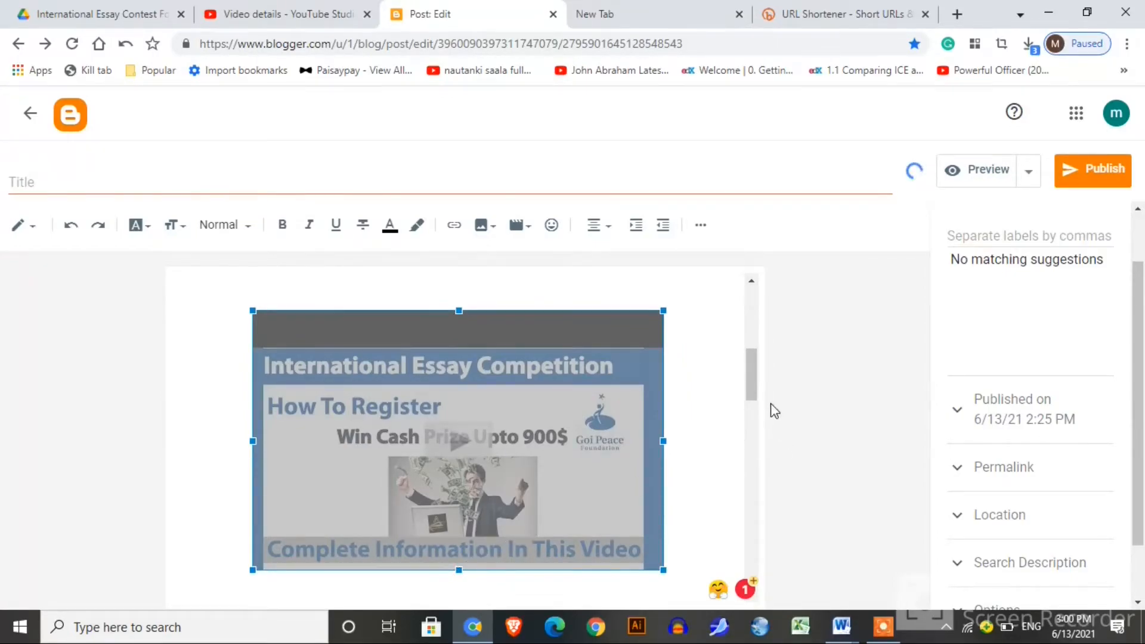
left_click(715, 435)
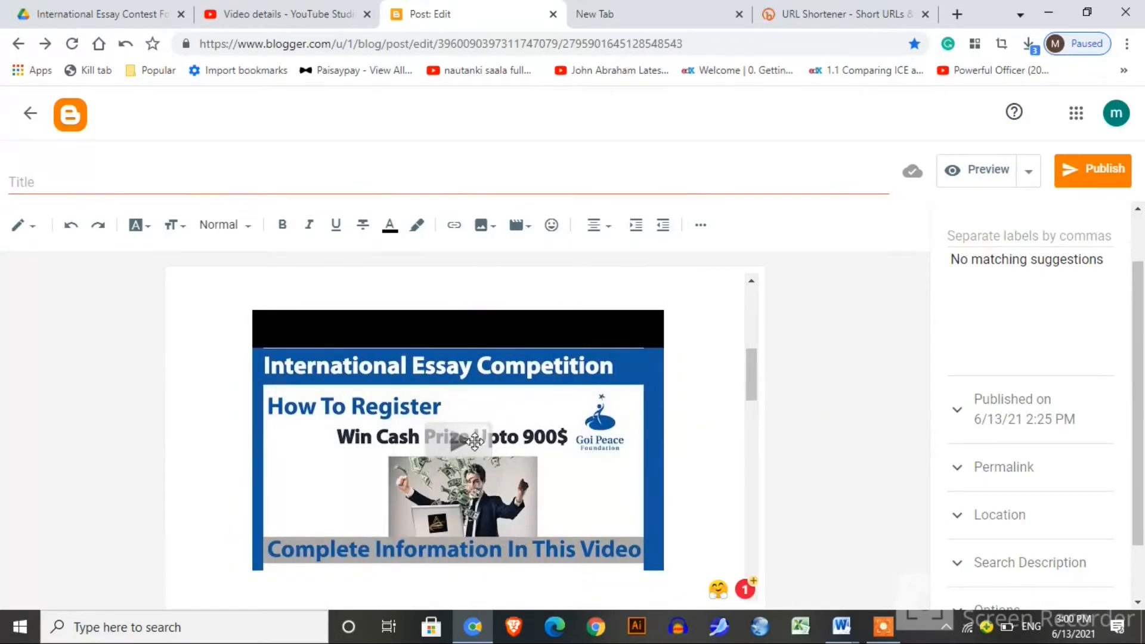
left_click(452, 446)
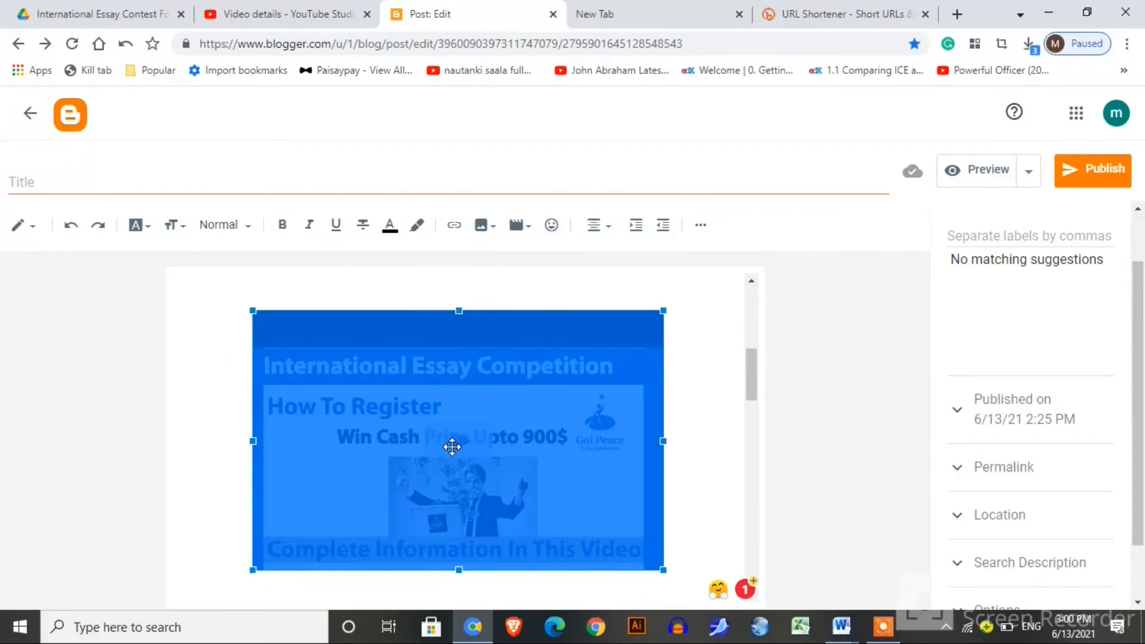
Start a link on the heading "International Essay Contest Foundation:" and clear the pasted video title from the link address
scroll(452, 446, "down", 5)
left_click(584, 377)
left_click_drag(582, 375, 182, 366)
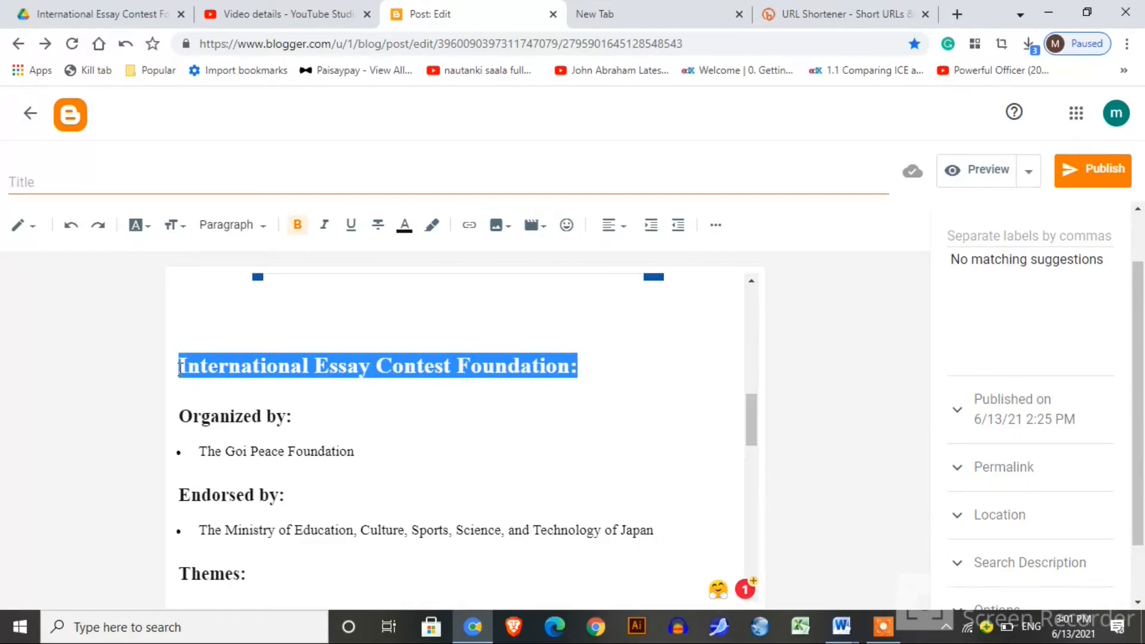
left_click(469, 228)
left_click(493, 338)
key("ctrl+v")
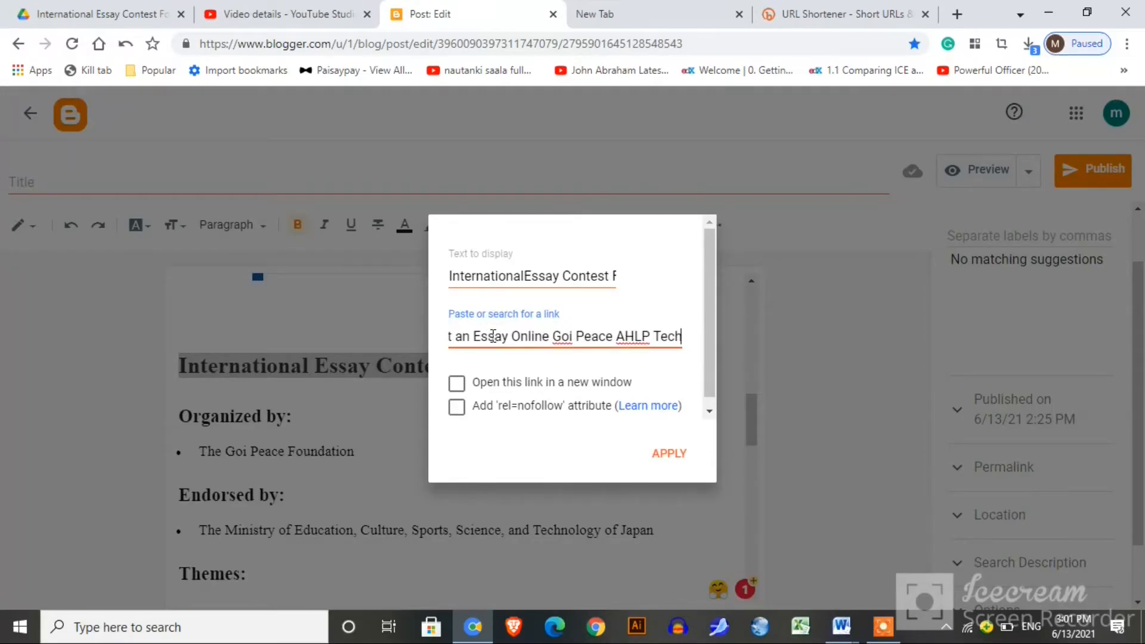
key("BackSpace")
key("BackSpace")
key("BackSpace")
key("BackSpace")
key("BackSpace")
key("BackSpace")
key("BackSpace")
key("BackSpace")
key("BackSpace")
key("BackSpace")
key("BackSpace")
key("BackSpace")
key("BackSpace")
key("BackSpace")
key("BackSpace")
key("BackSpace")
key("BackSpace")
key("BackSpace")
key("BackSpace")
key("BackSpace")
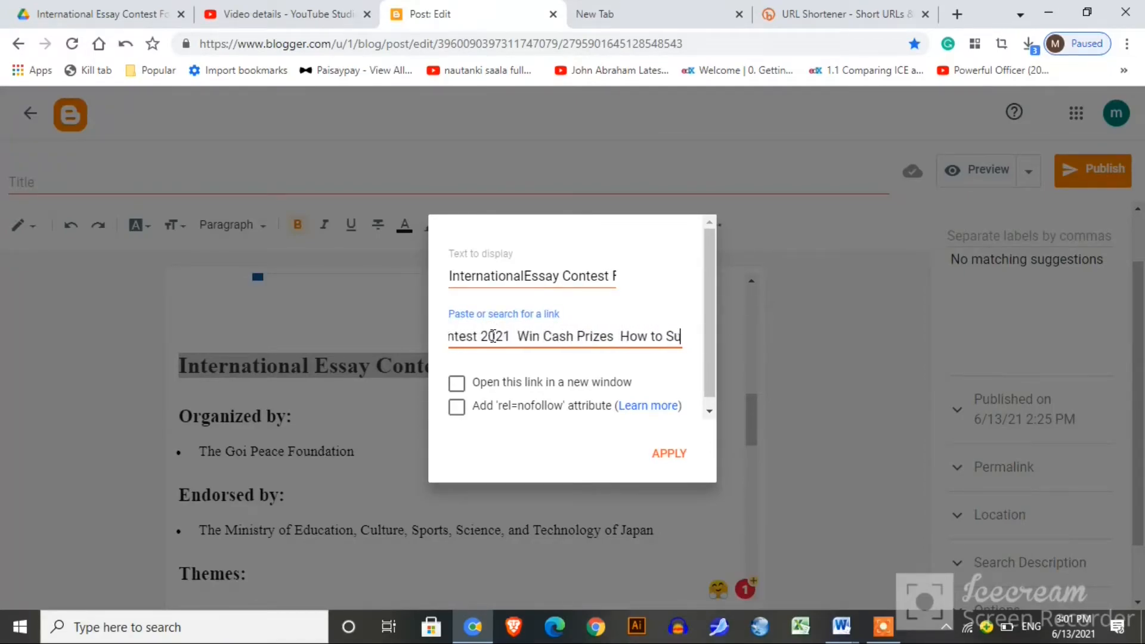
key("BackSpace")
key("BackSpace")
key("BackSpace")
key("BackSpace")
key("BackSpace")
key("BackSpace")
key("BackSpace")
key("BackSpace")
key("BackSpace")
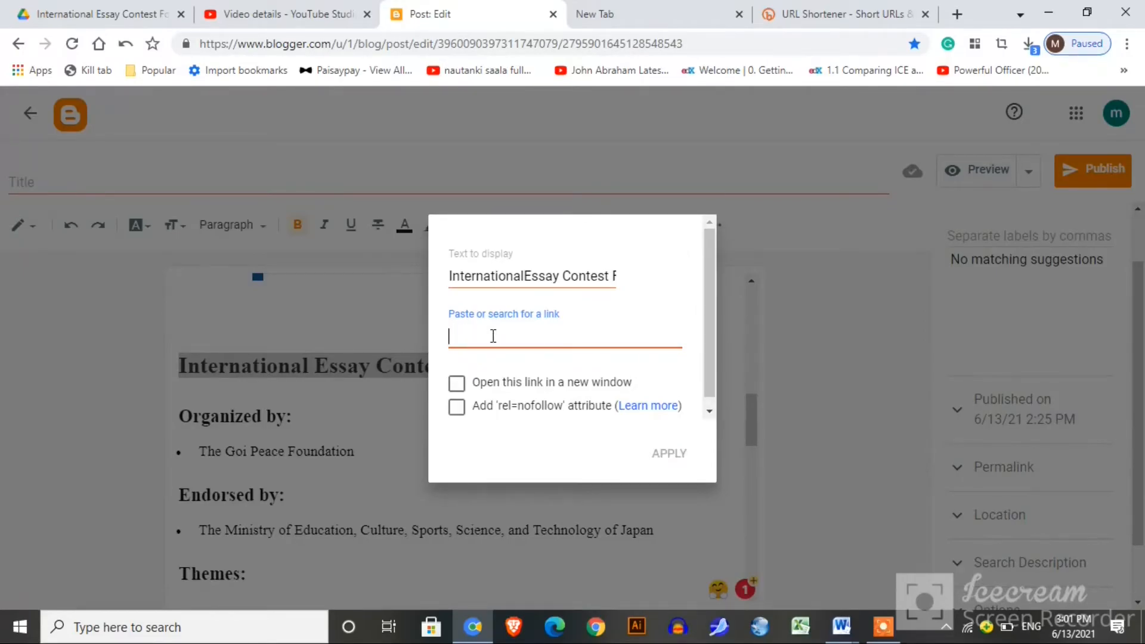
Load the contest video's YouTube page in the other browser tab and copy its web address
left_click(838, 10)
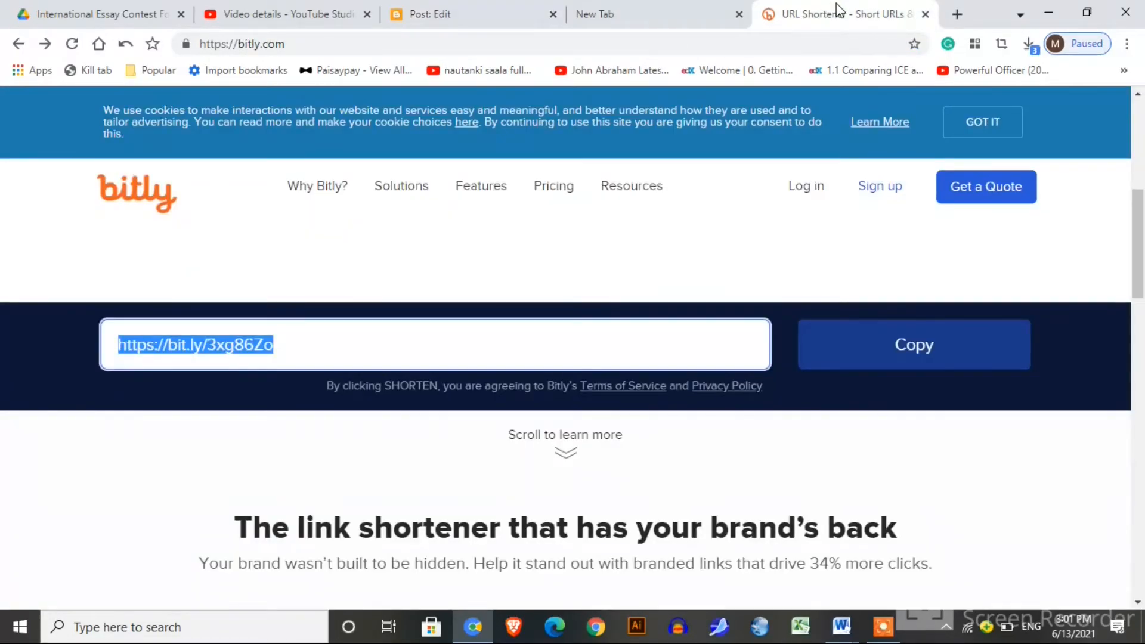
left_click(656, 11)
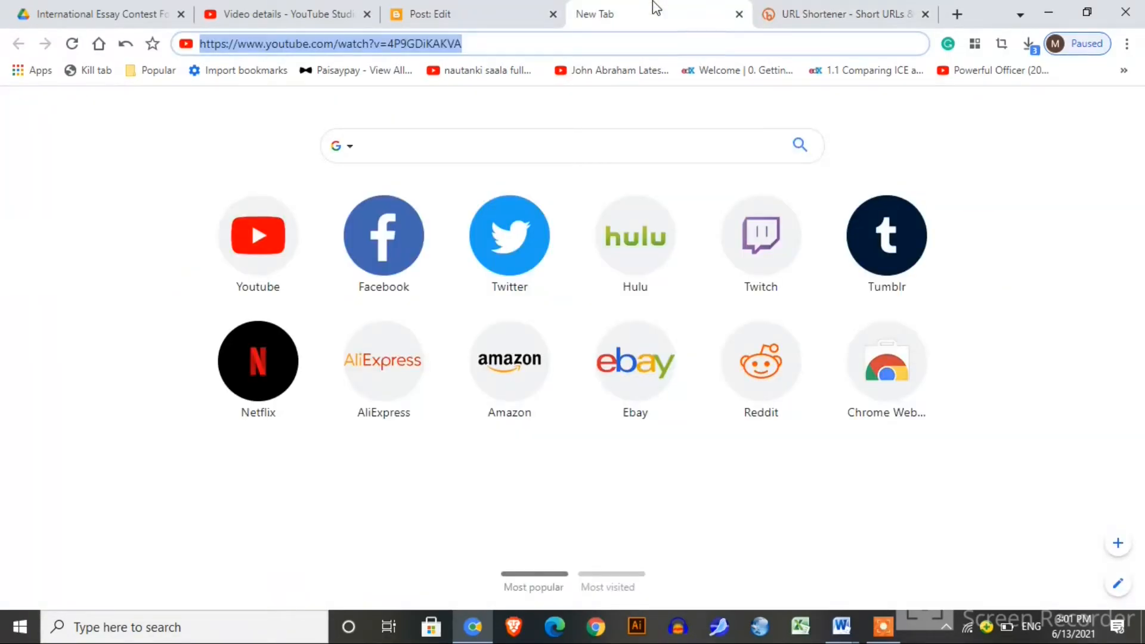
key("Return")
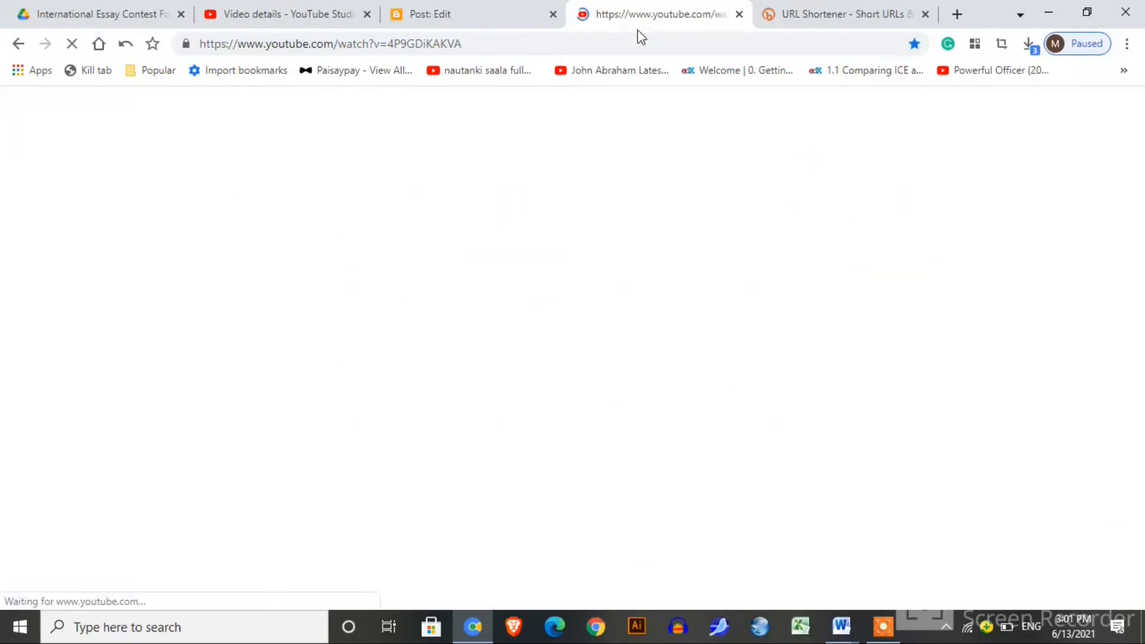
left_click(620, 42)
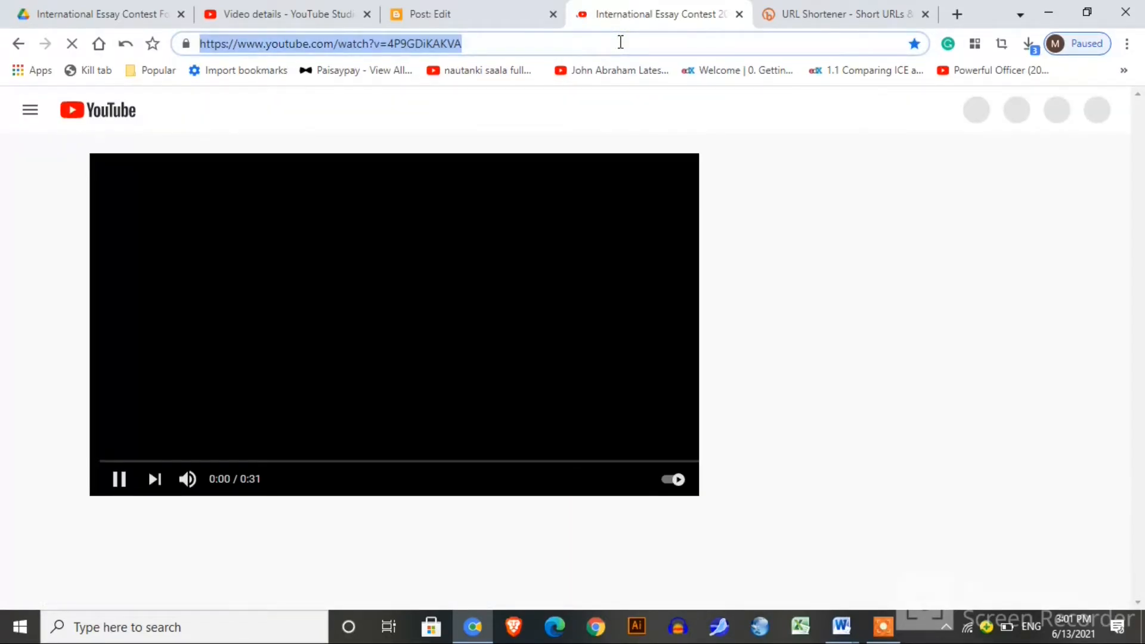
key("ctrl+c")
Link the heading in the blog post to the copied YouTube address, set to open in a new window, and undo the link
left_click(494, 14)
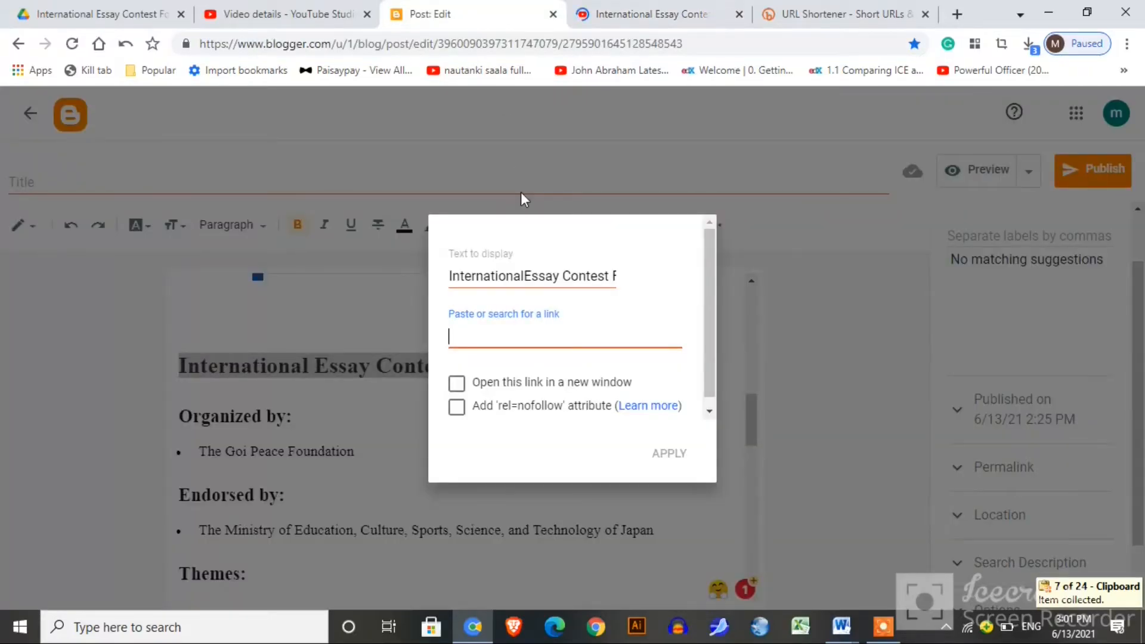
key("ctrl+v")
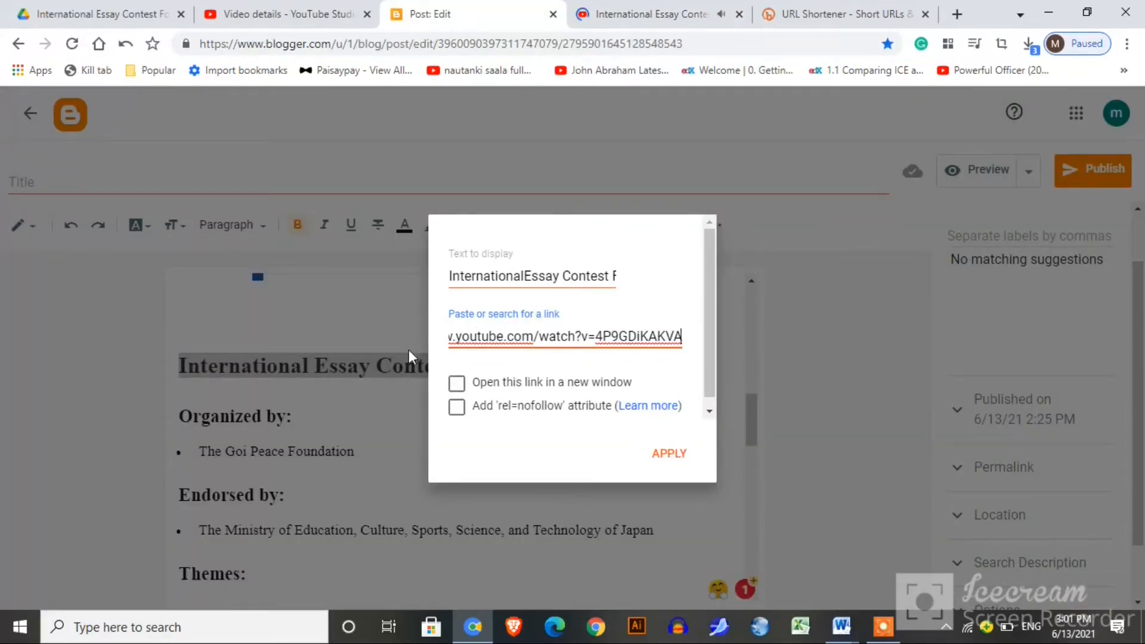
left_click(456, 383)
left_click(660, 454)
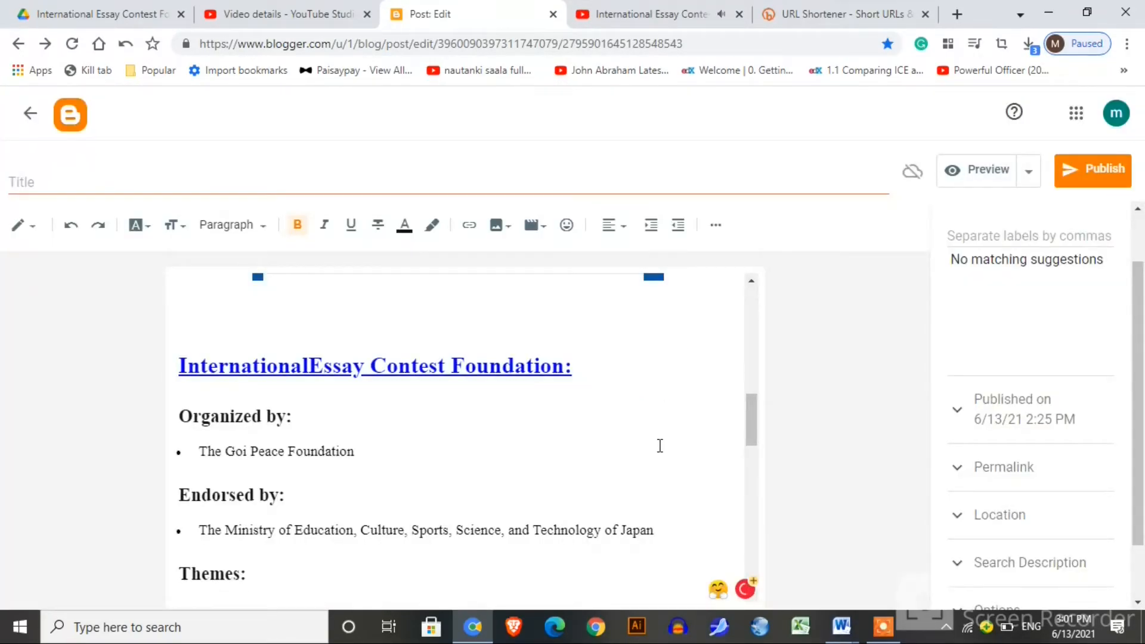
key("ctrl+z")
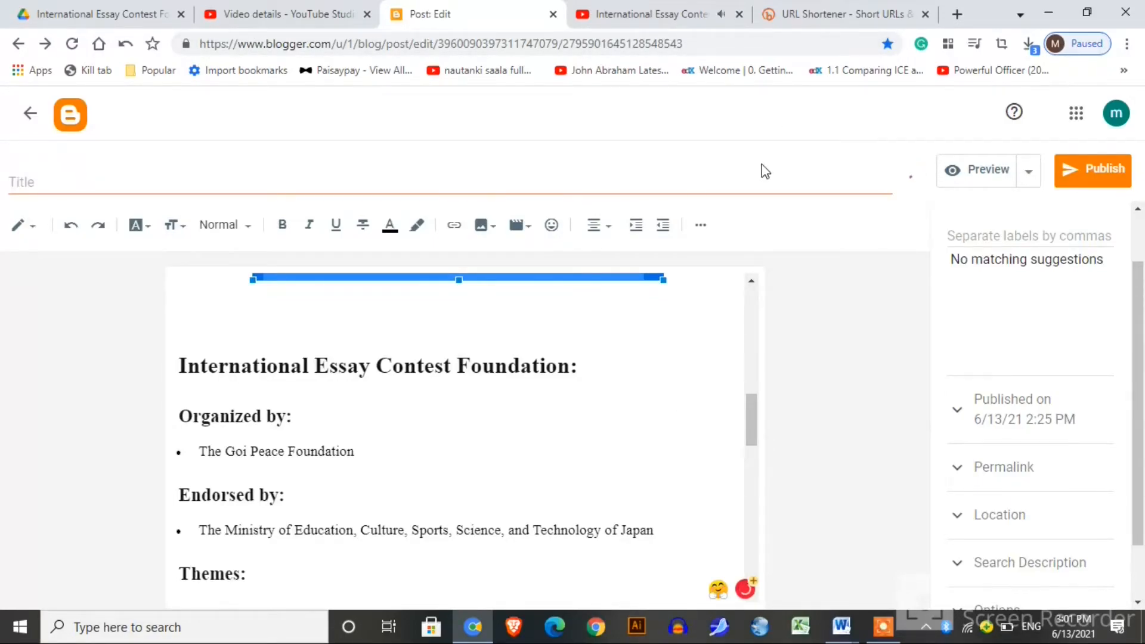
Switch the post to HTML view and look through its source code, returning to the part near the beginning
left_click(125, 375)
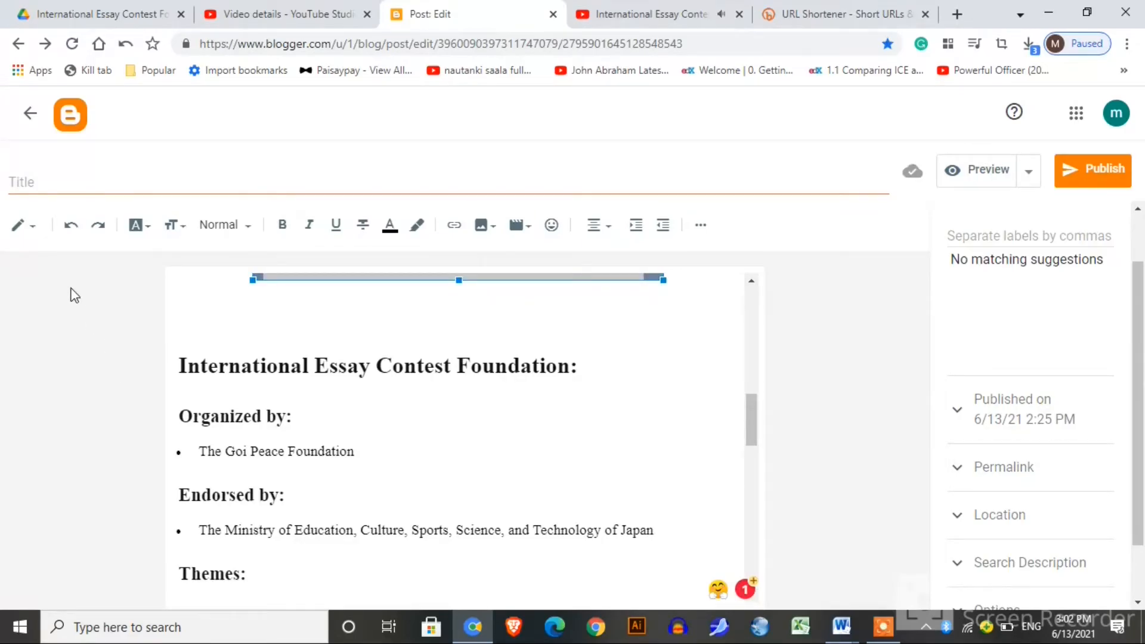
left_click(34, 230)
left_click(92, 199)
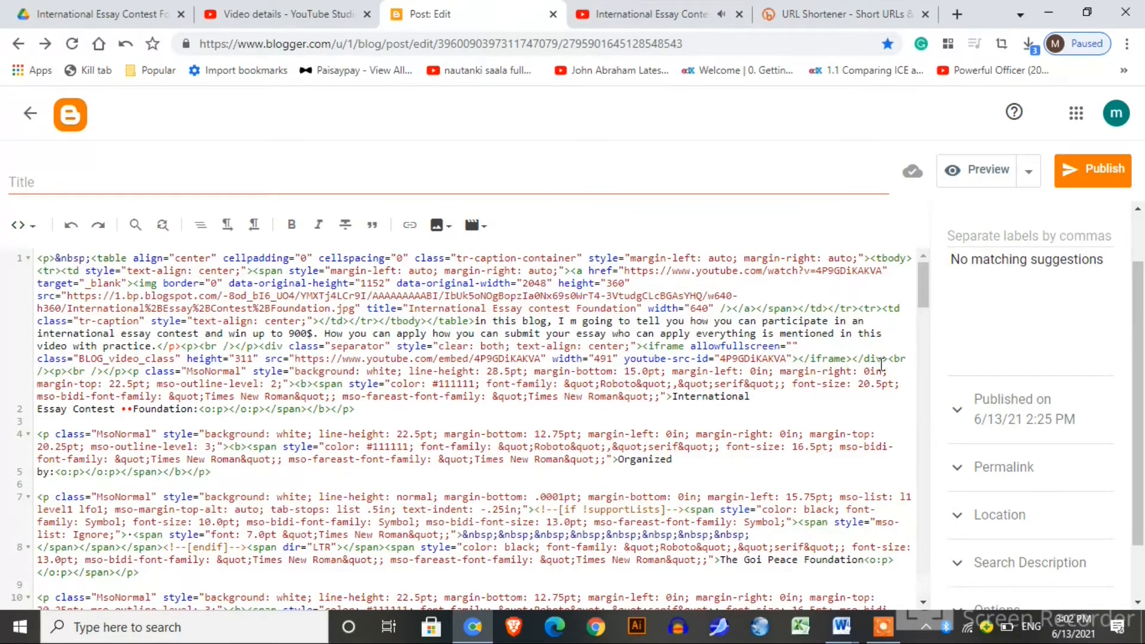
scroll(927, 344, "down", 5)
left_click_drag(926, 344, 927, 456)
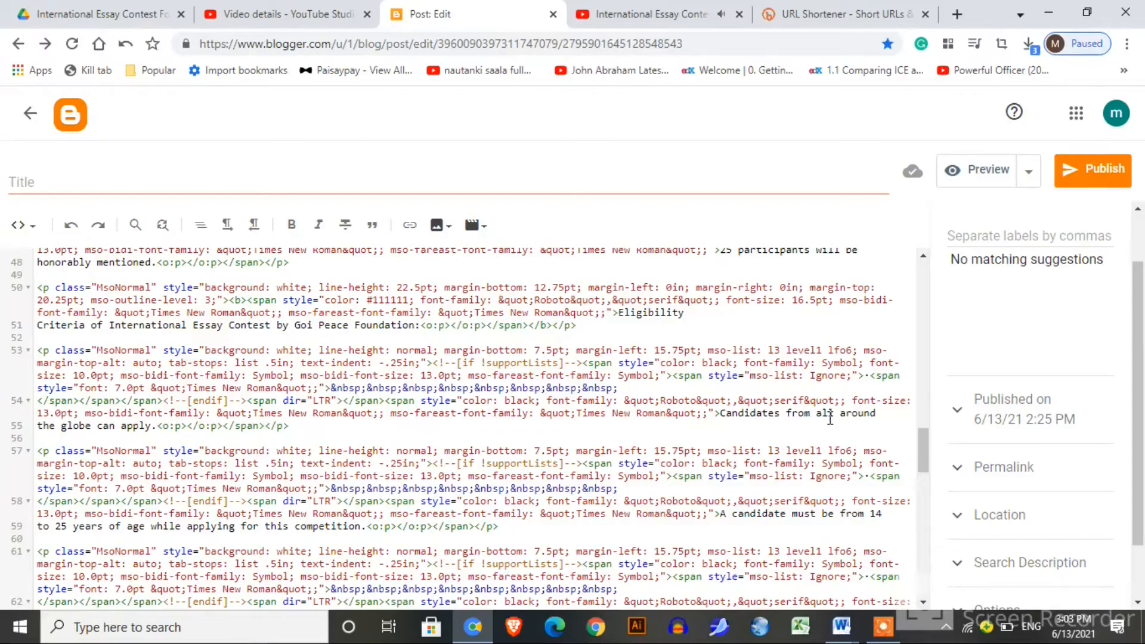
left_click_drag(925, 456, 800, 348)
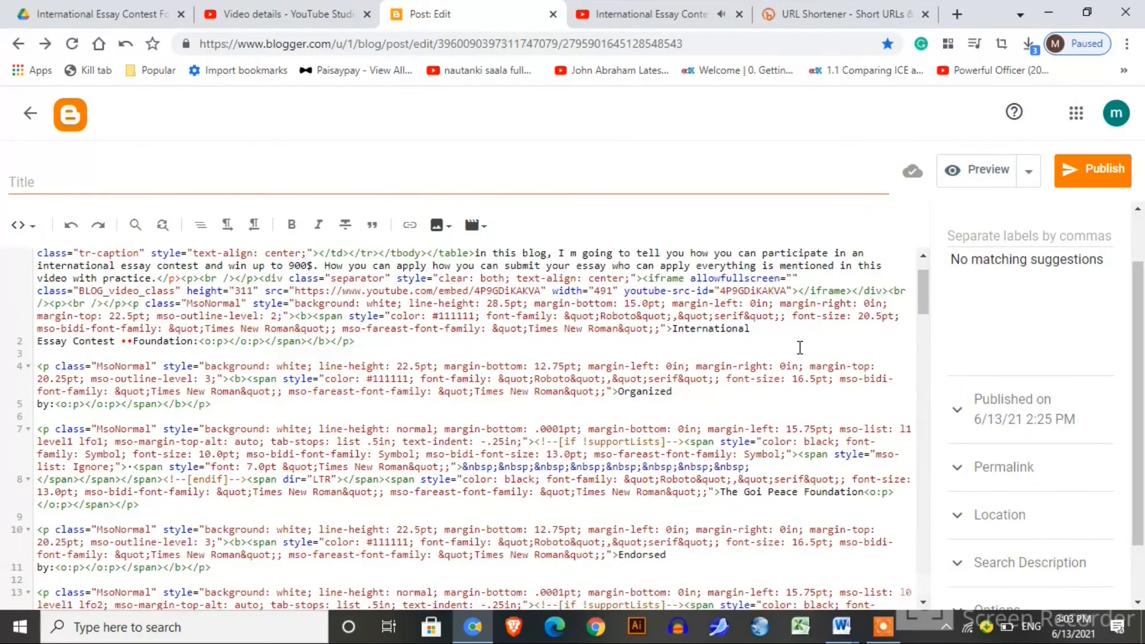
Insert the opening tags <b><strong> directly before "International" in the "International Essay Contest Foundation:" heading's HTML
left_click(674, 330)
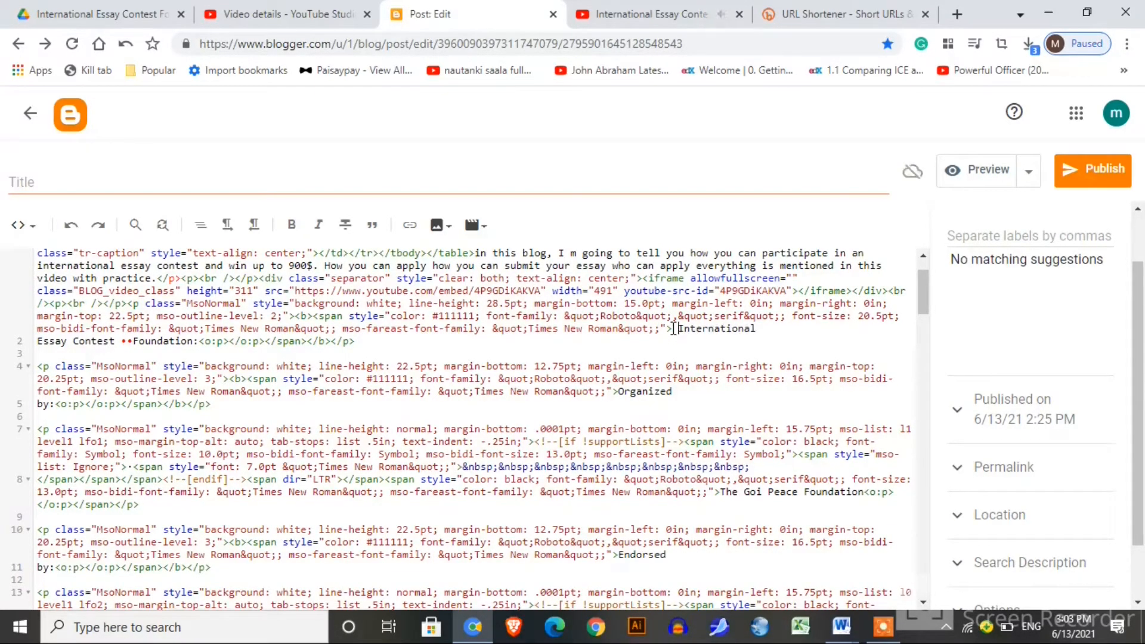
type("<b><")
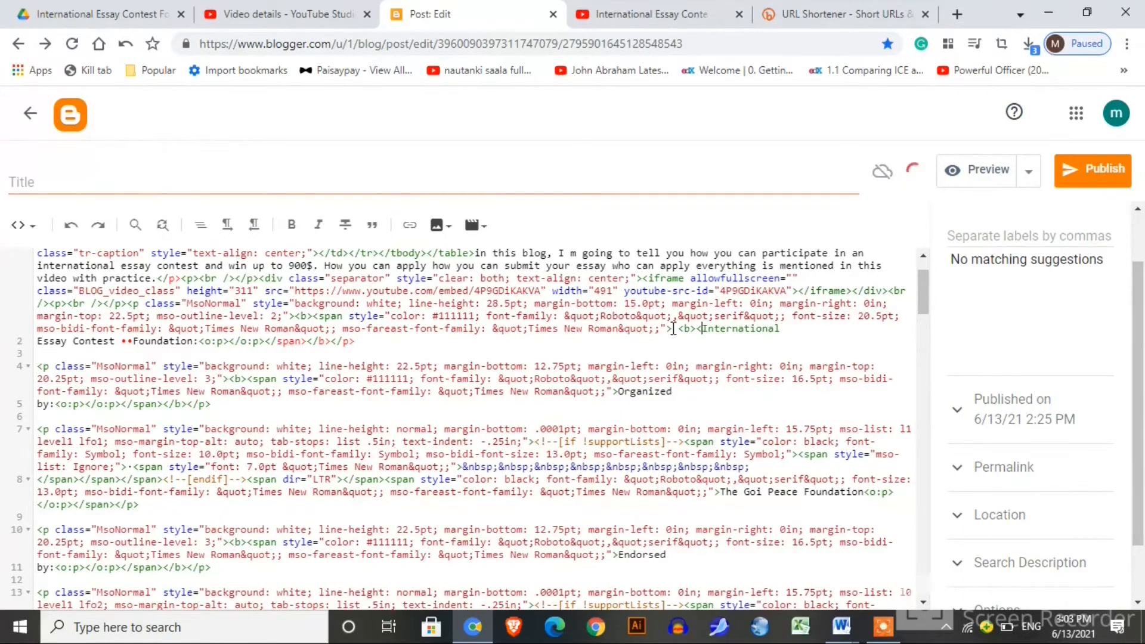
type("str")
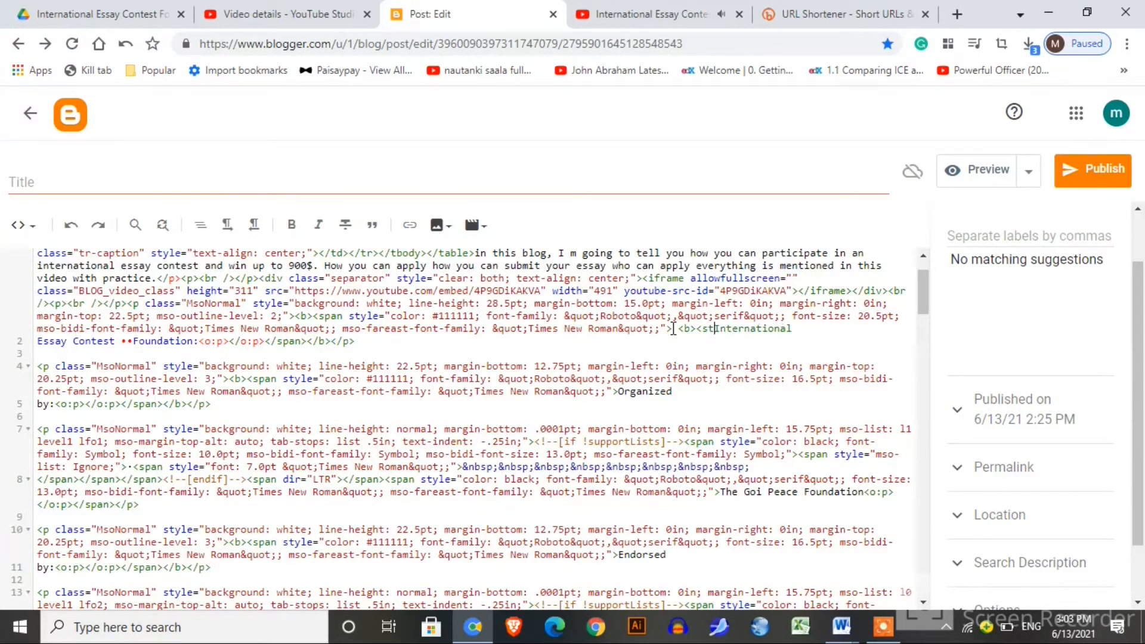
type("ong")
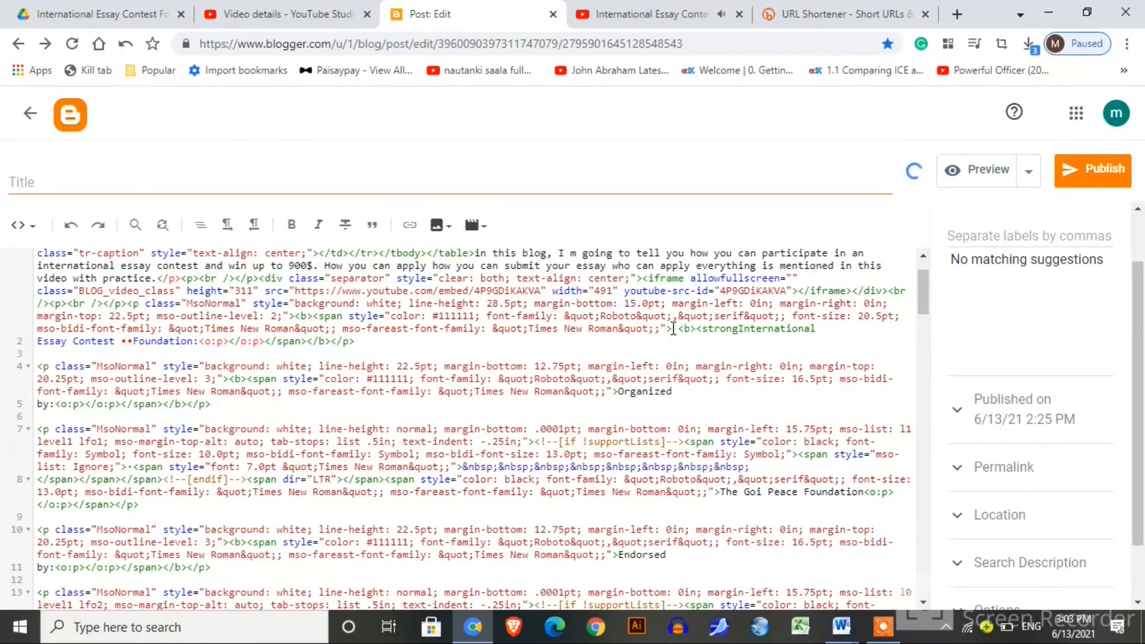
type(">")
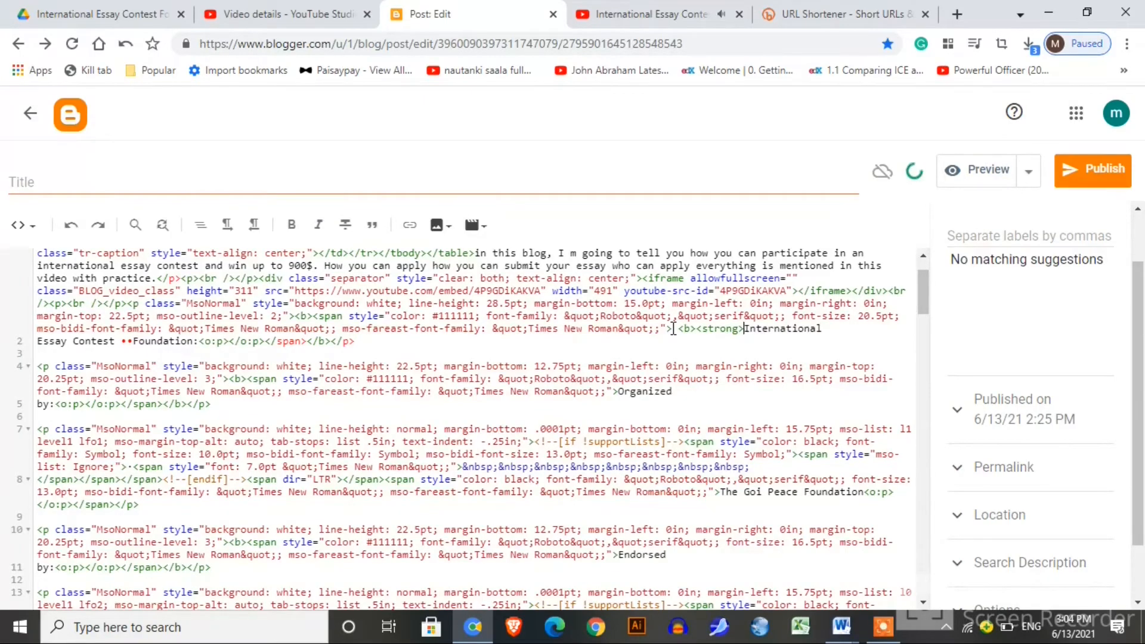
Begin a link tag after <strong> with <a href=" and correct the misspelled href attribute
type("<")
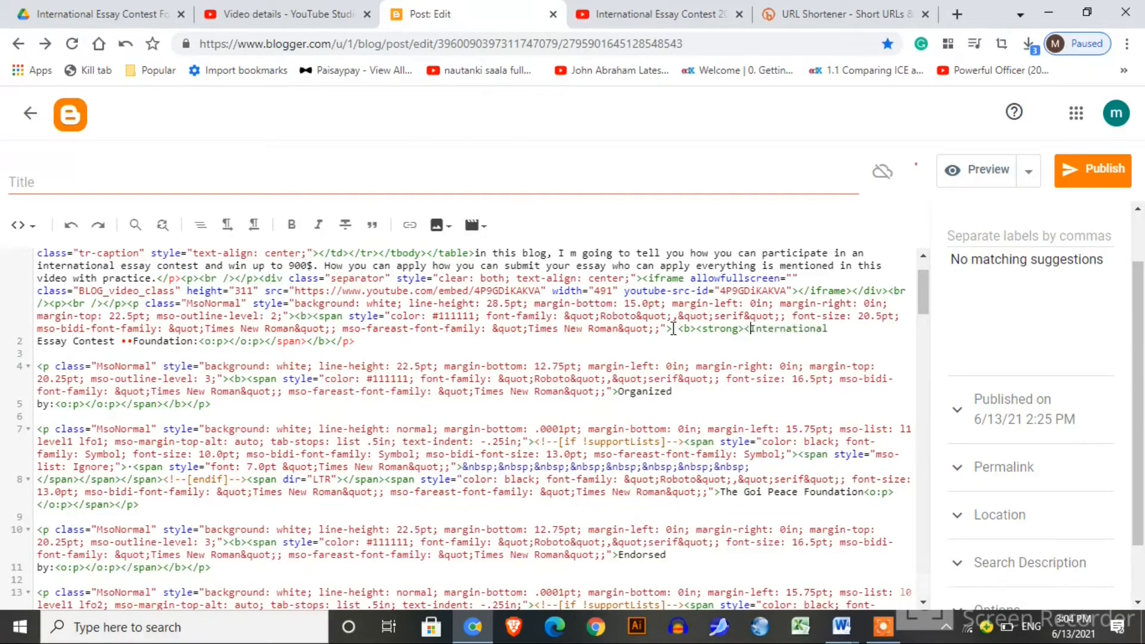
type("a h")
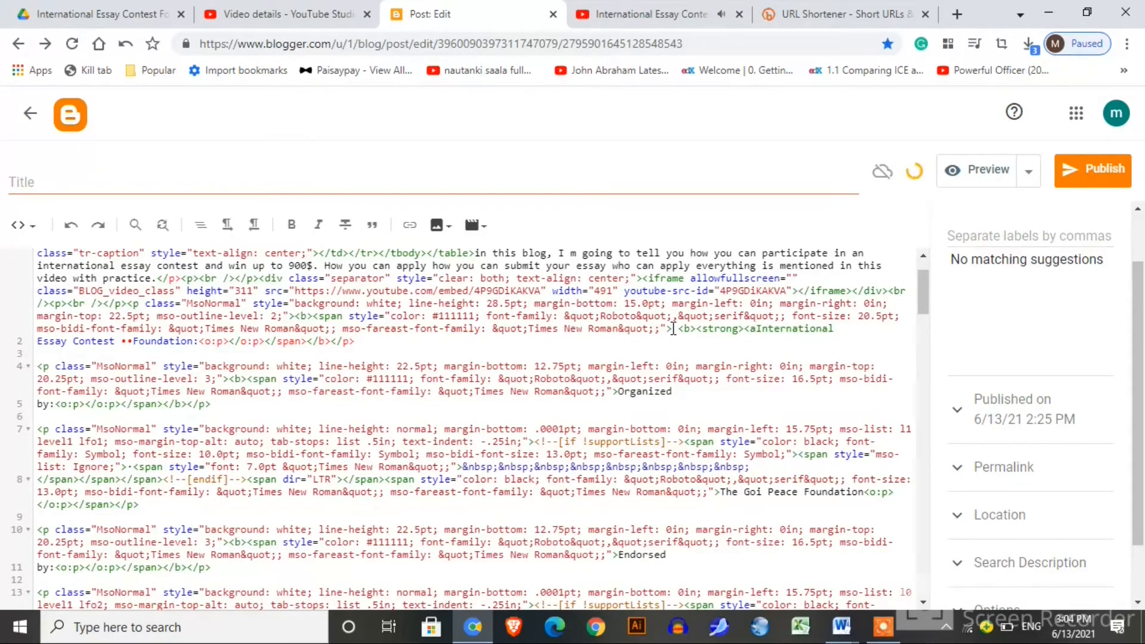
type("ref=")
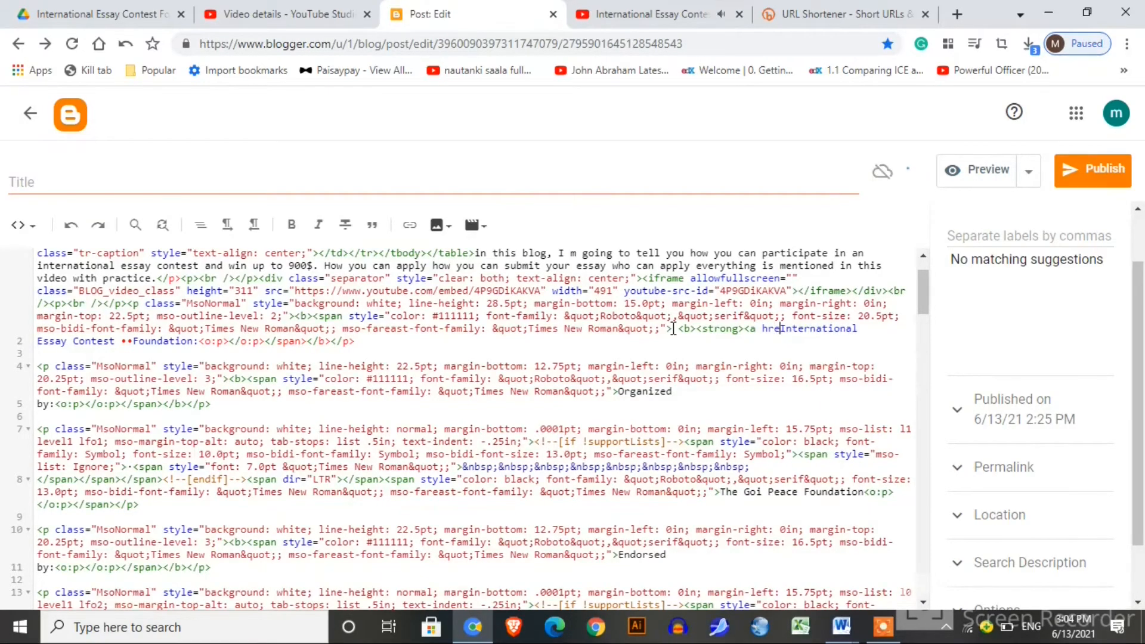
type("\"")
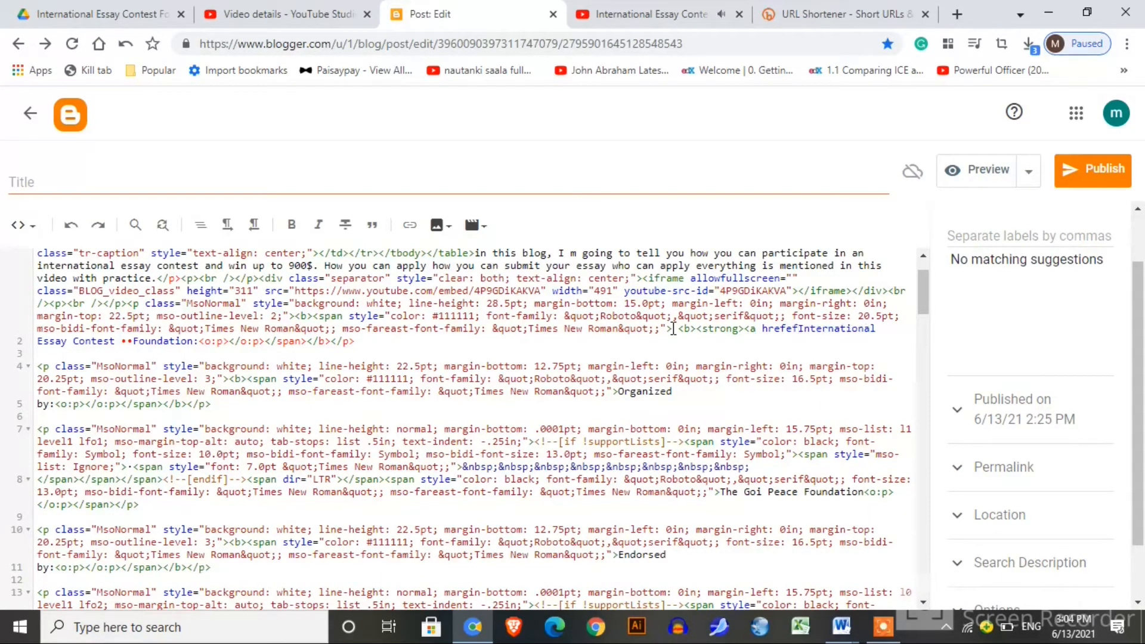
key("BackSpace")
key("BackSpace")
key("BackSpace")
key("BackSpace")
type("ef")
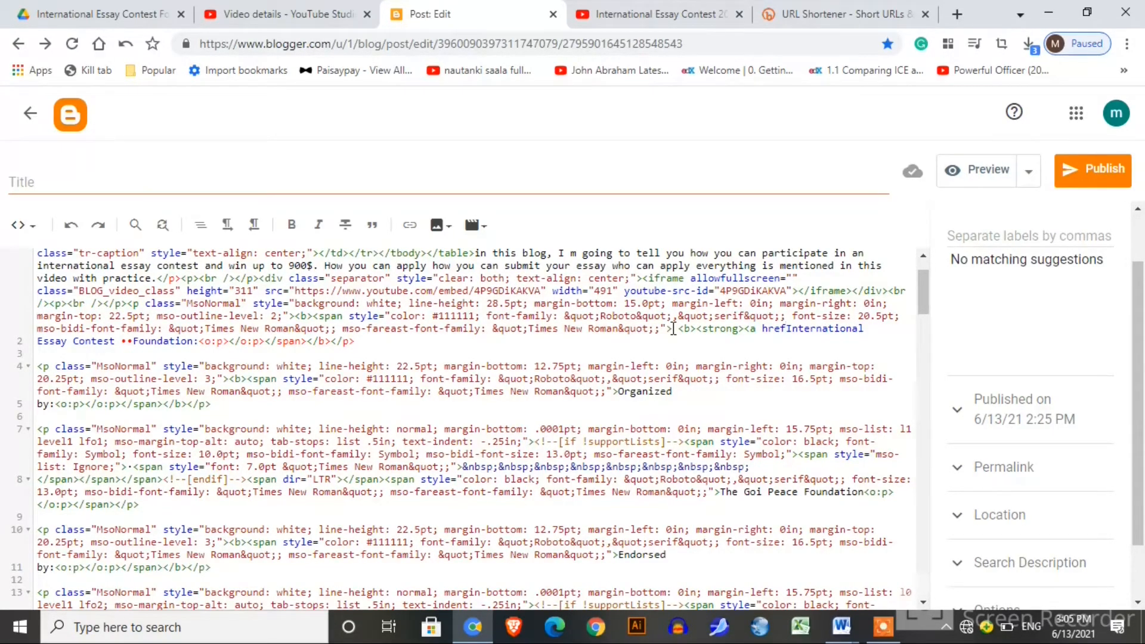
type("=\"")
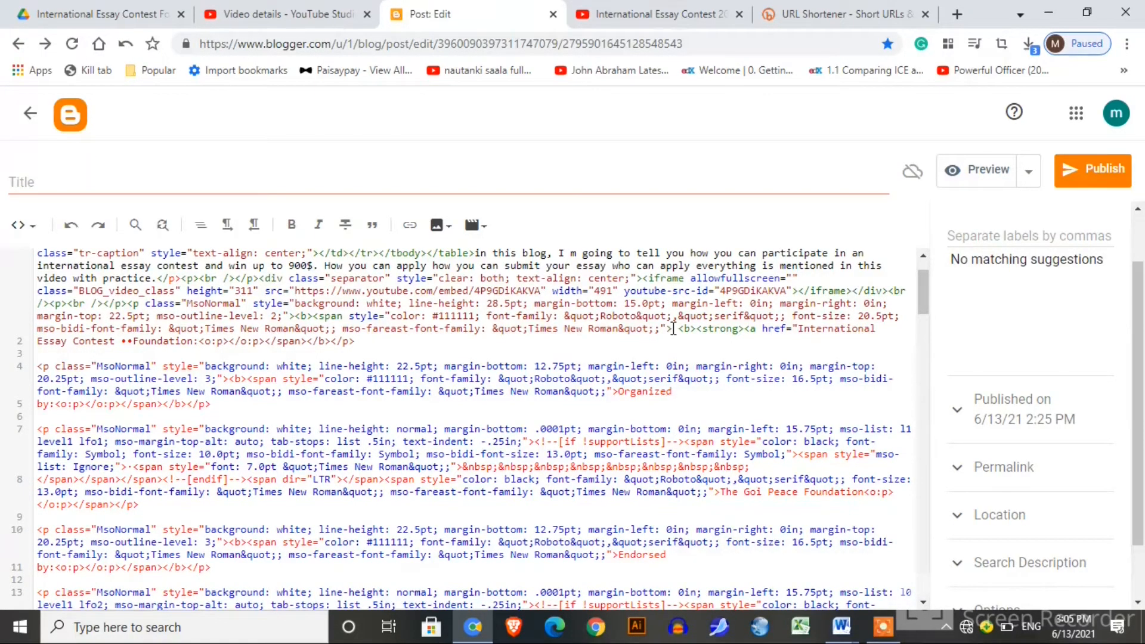
Copy the contest video's YouTube address from its tab, paste it as the href value, and end the opening link tag with >
left_click(656, 14)
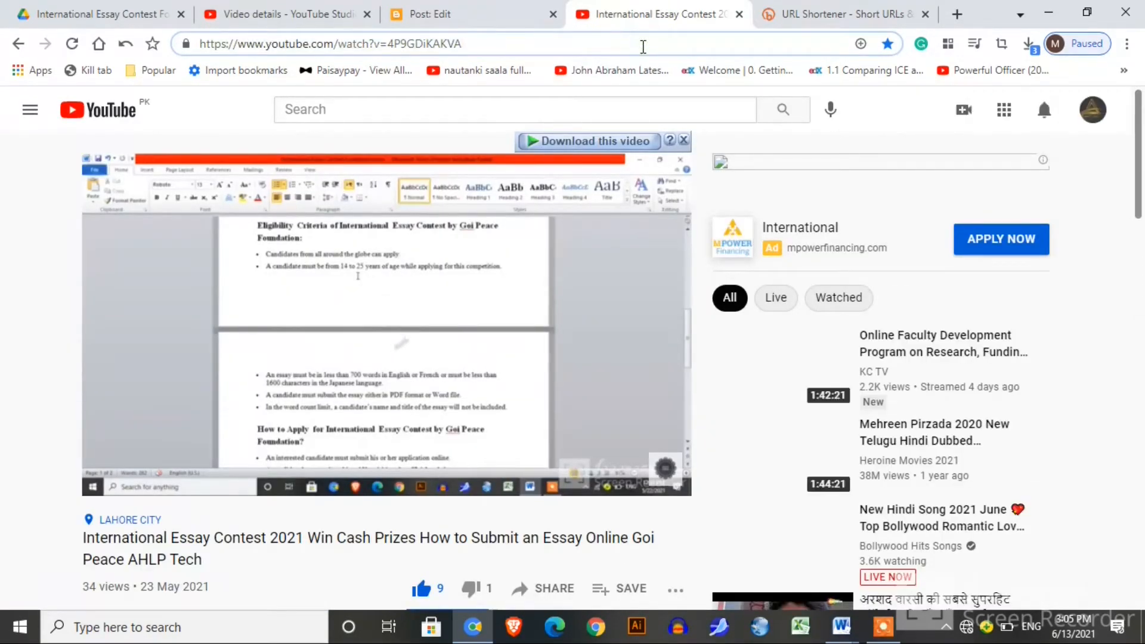
left_click(643, 46)
key("ctrl+c")
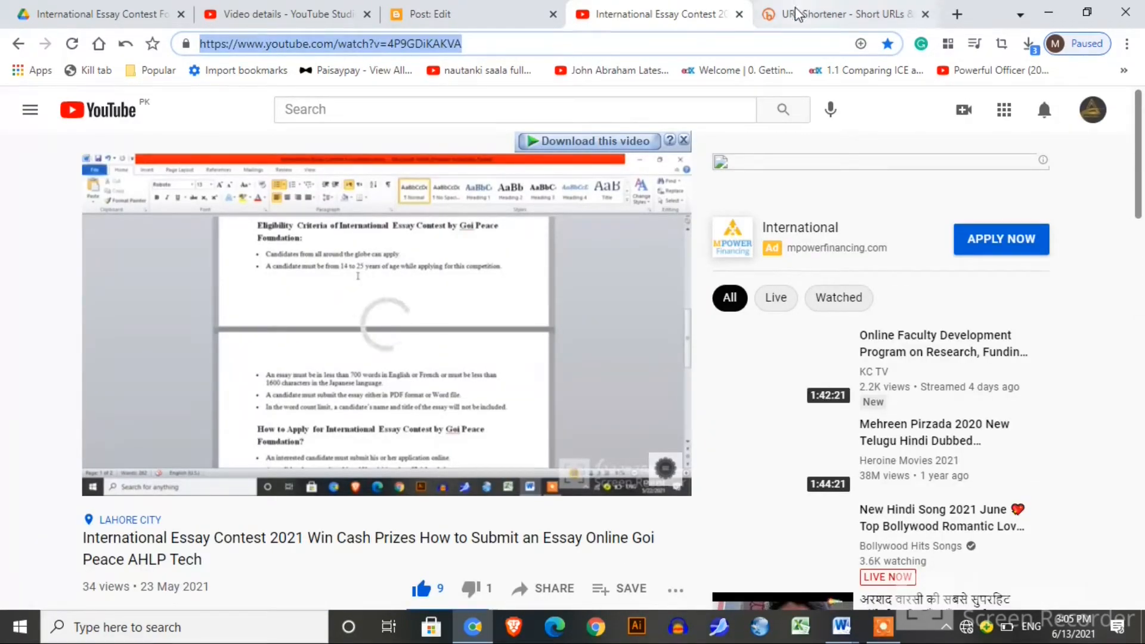
left_click(740, 14)
left_click(504, 15)
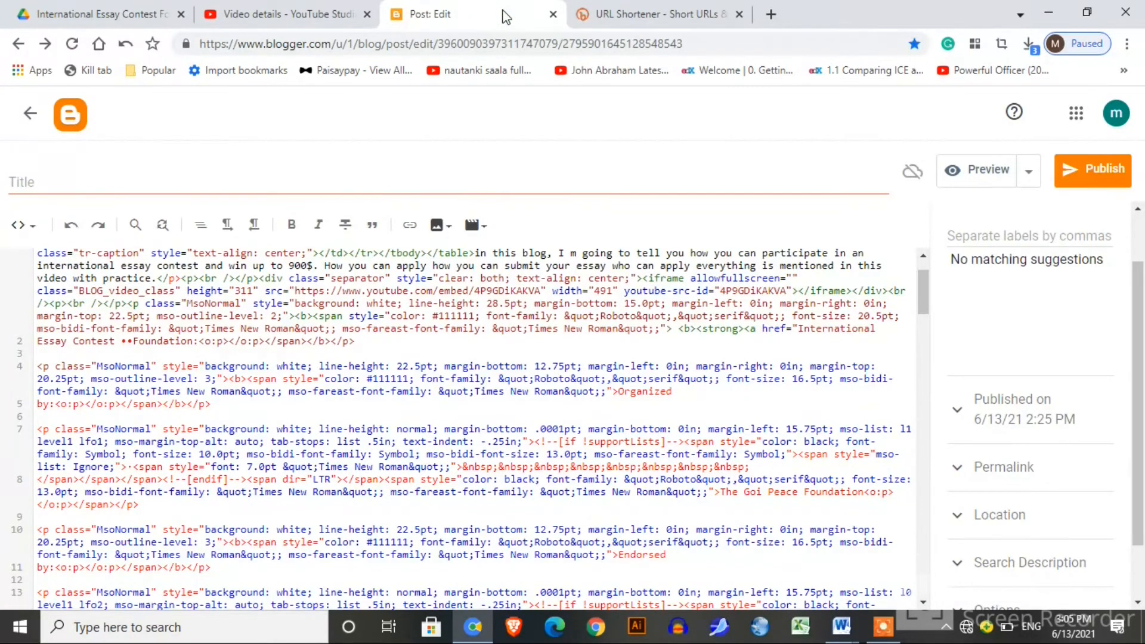
key("ctrl+v")
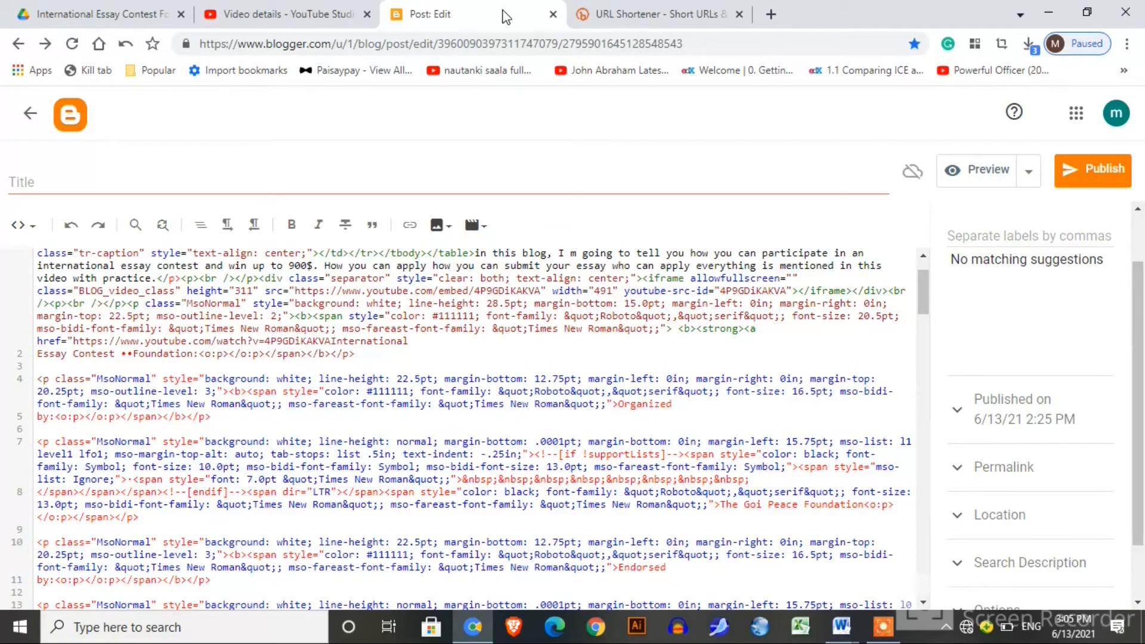
type(">")
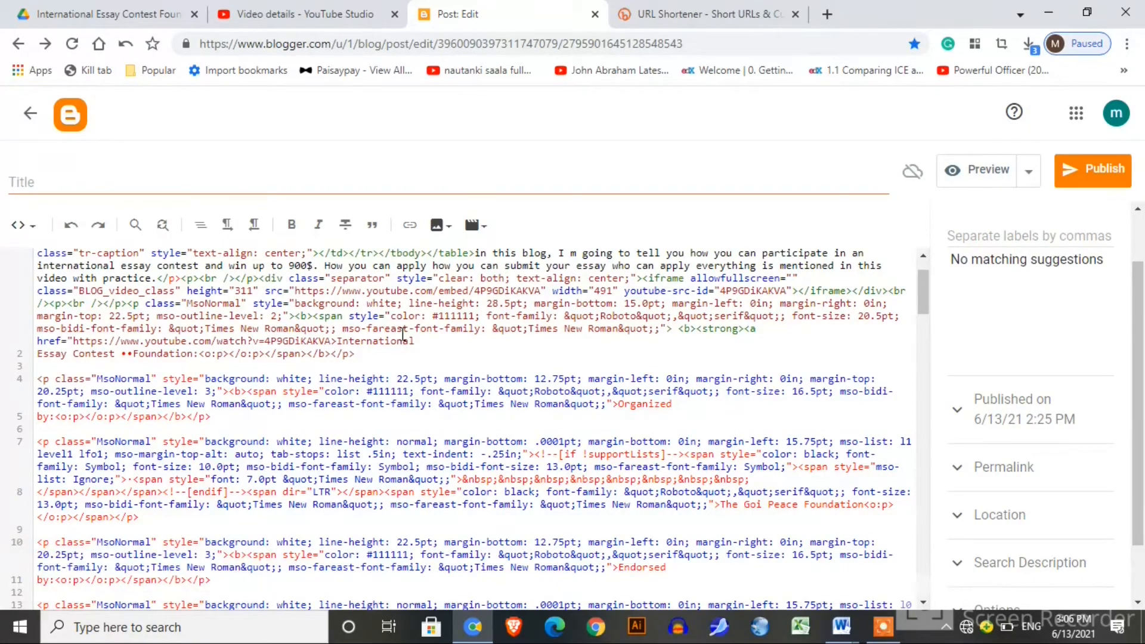
Add the closing tags </b></strong></a> after "Foundation" and the missing closing quotation mark after the YouTube address
type("<")
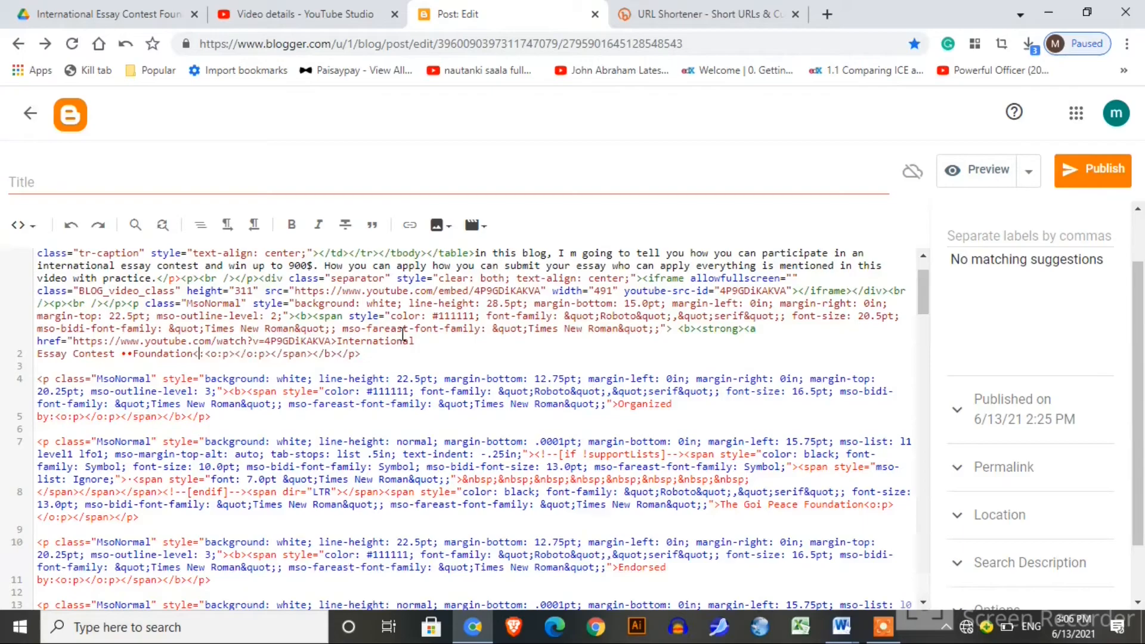
type("/b>")
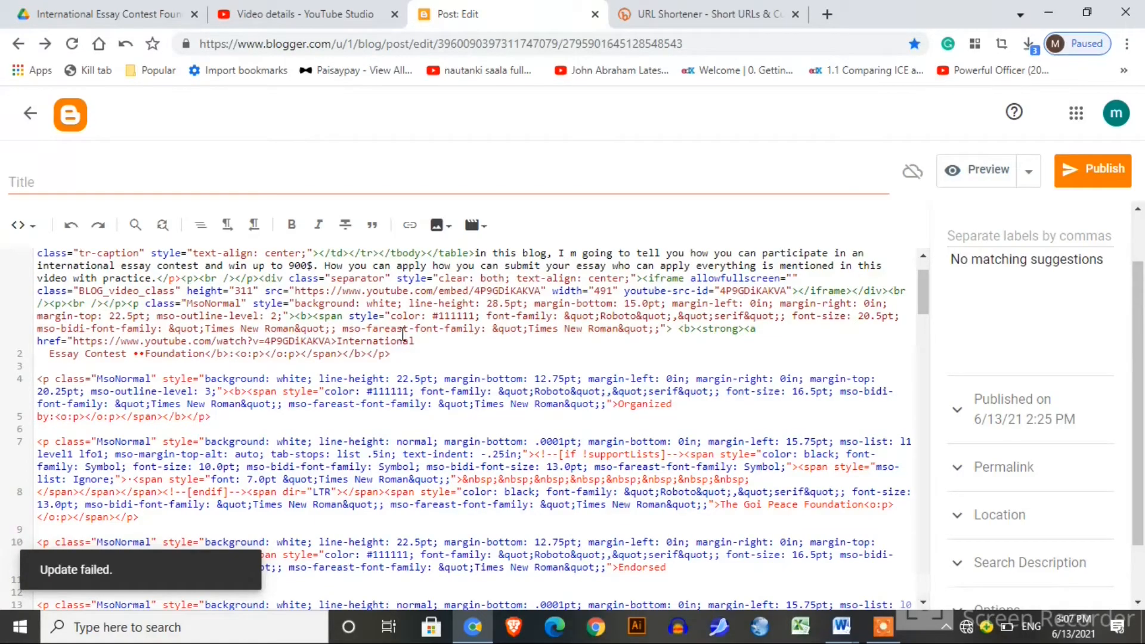
type("<")
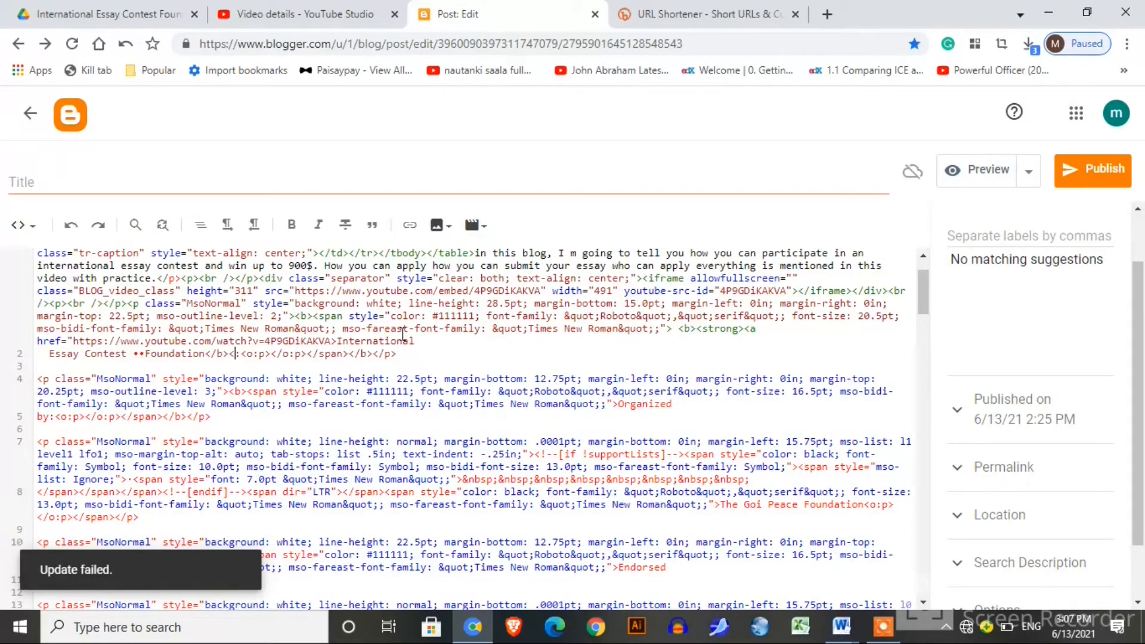
type("/st")
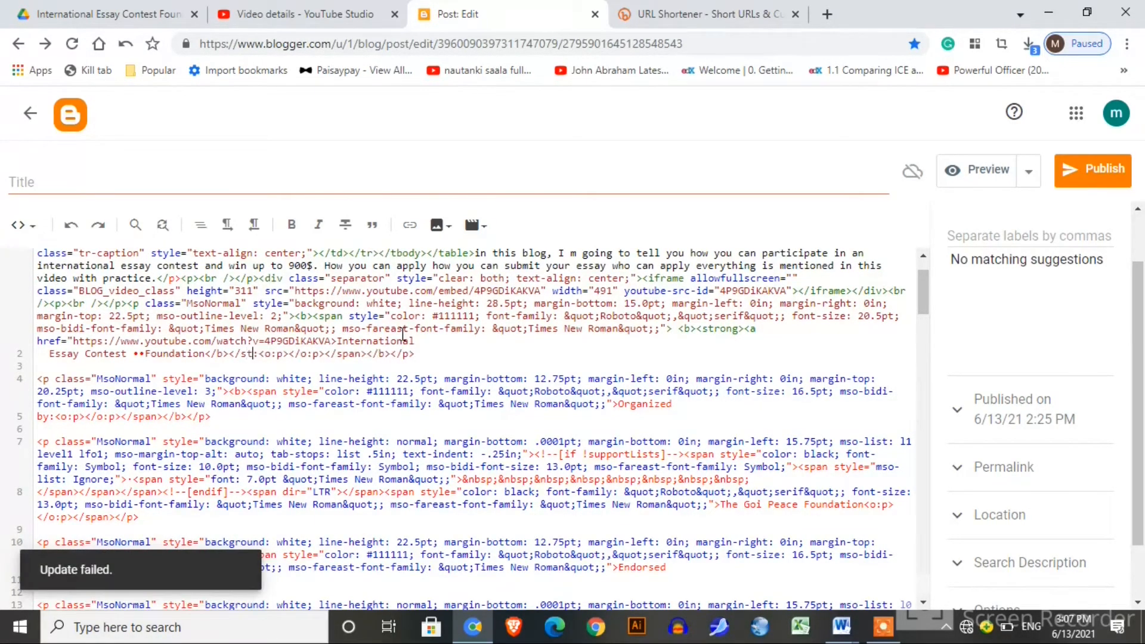
type("rong")
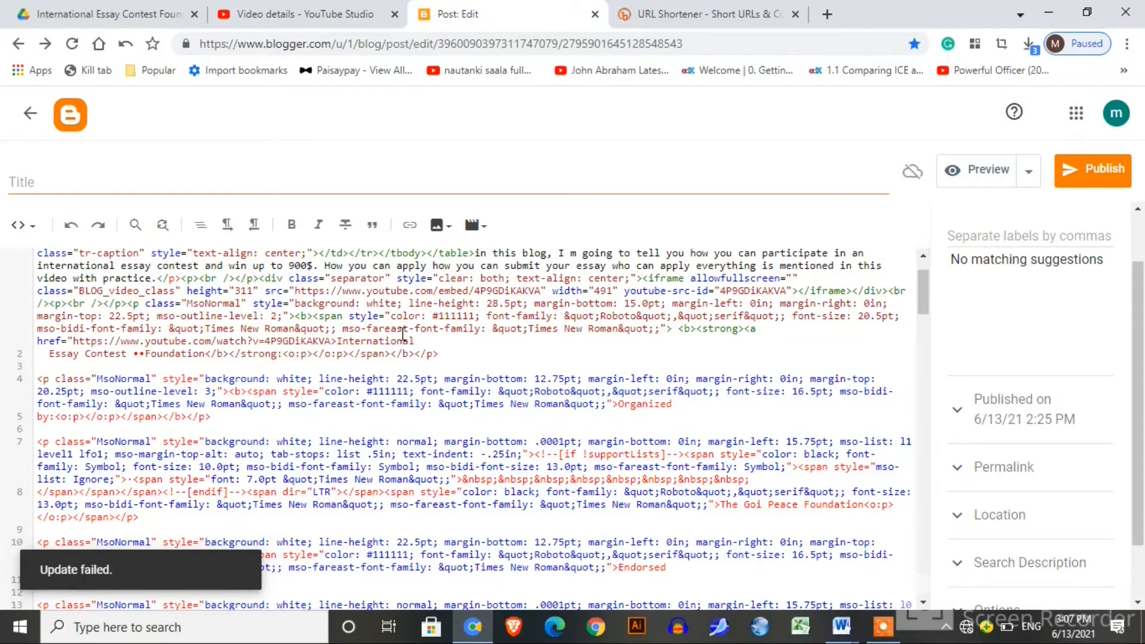
type(">")
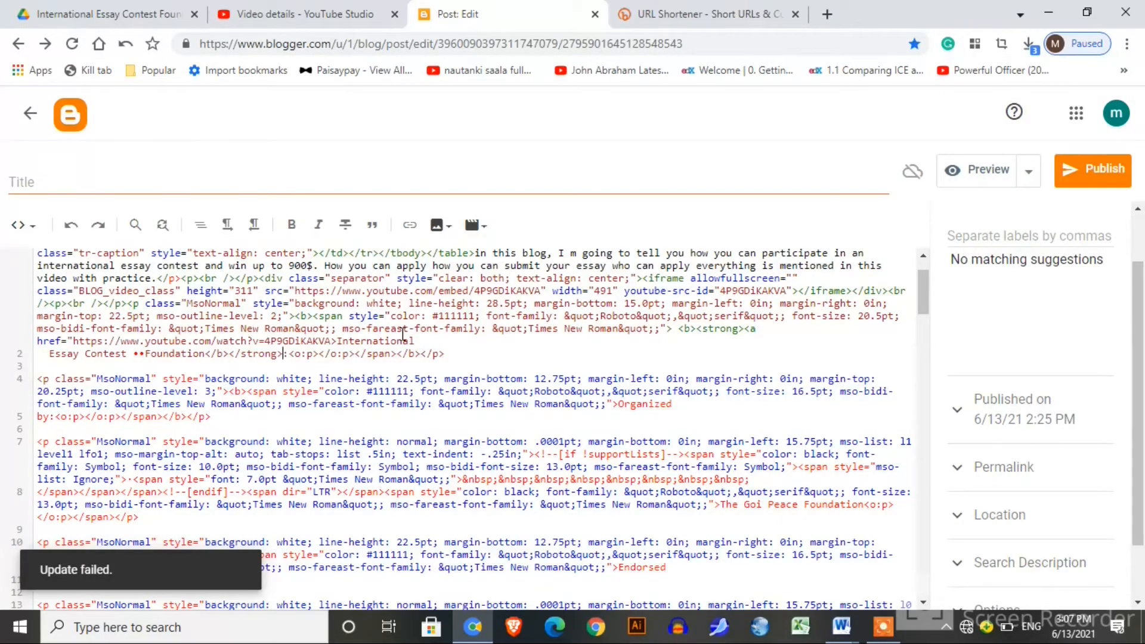
type("</a")
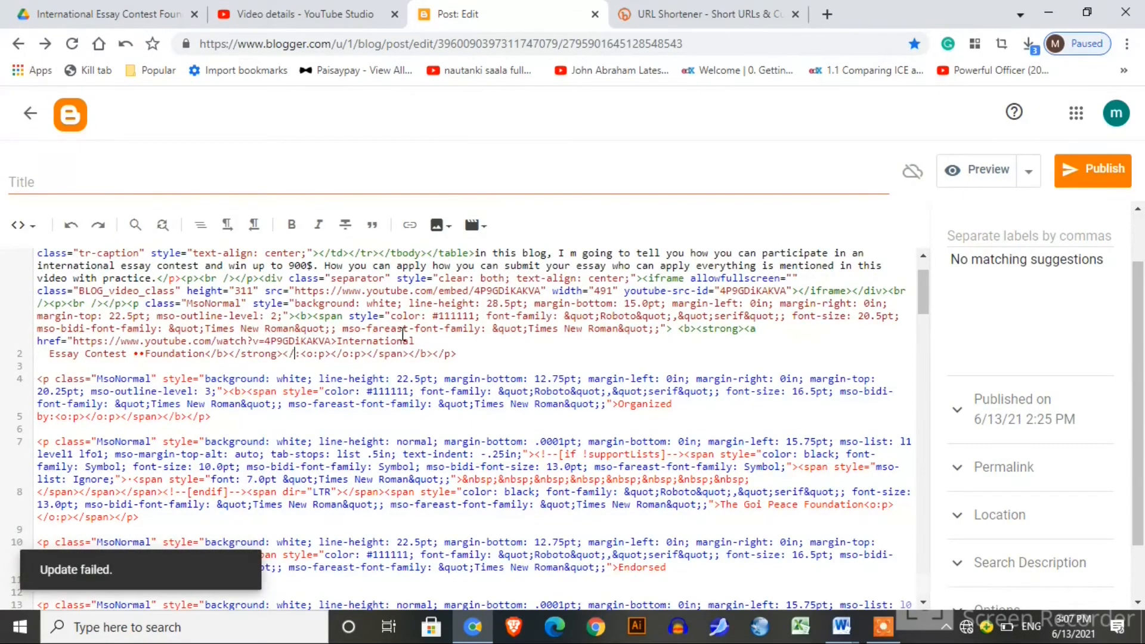
type(">")
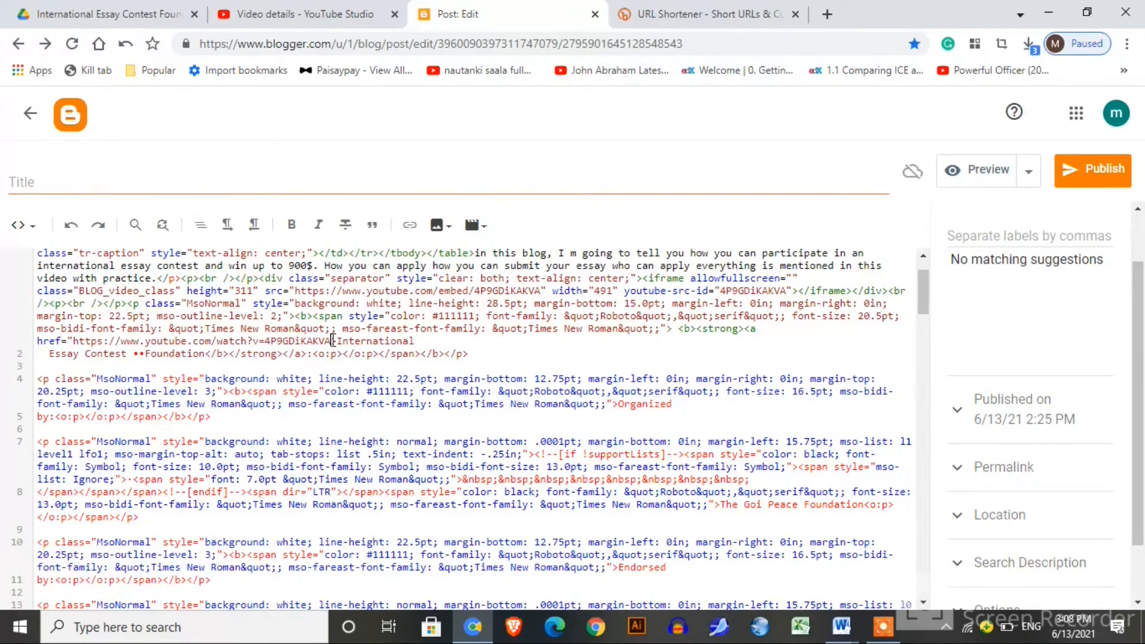
left_click(333, 341)
type("\"")
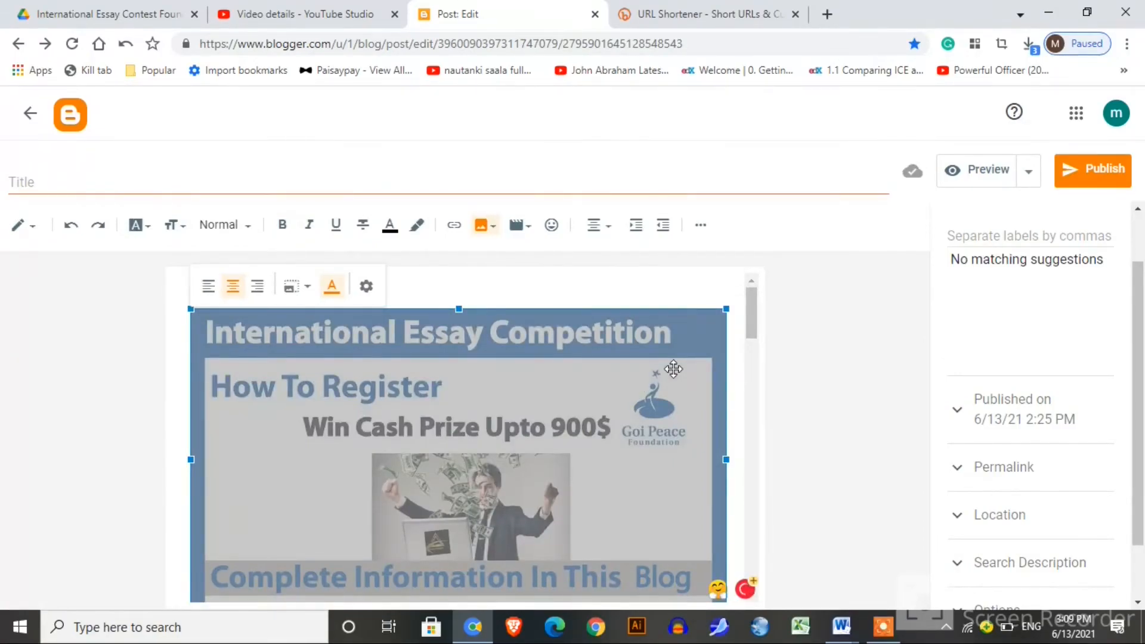
Delete the banner image above the post's intro text and publish the post to the blog
right_click(673, 370)
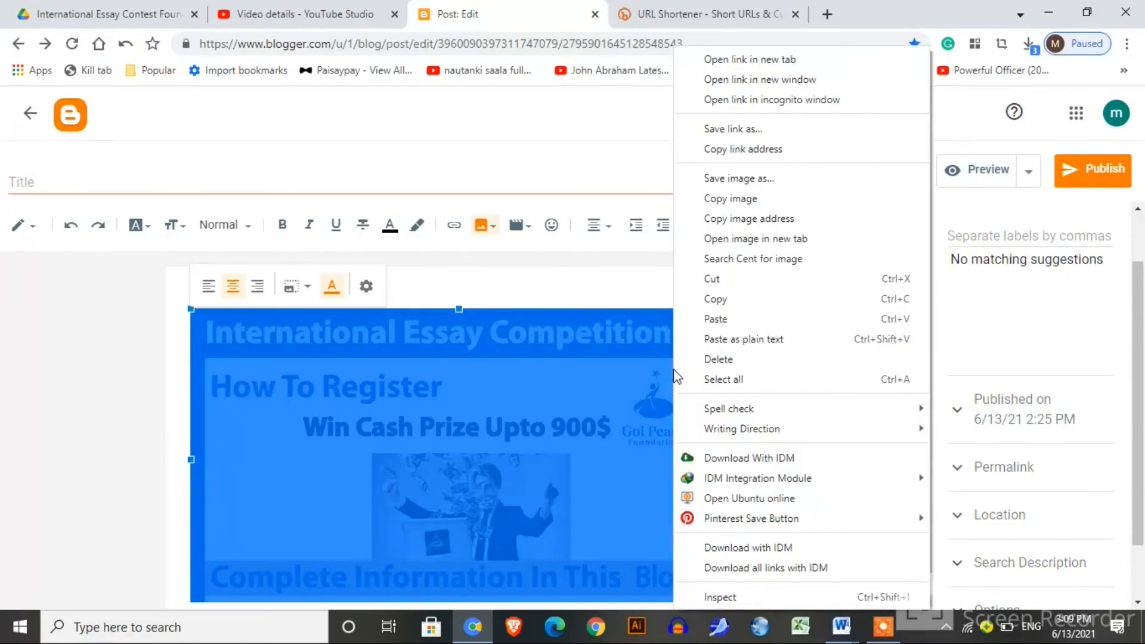
left_click(724, 359)
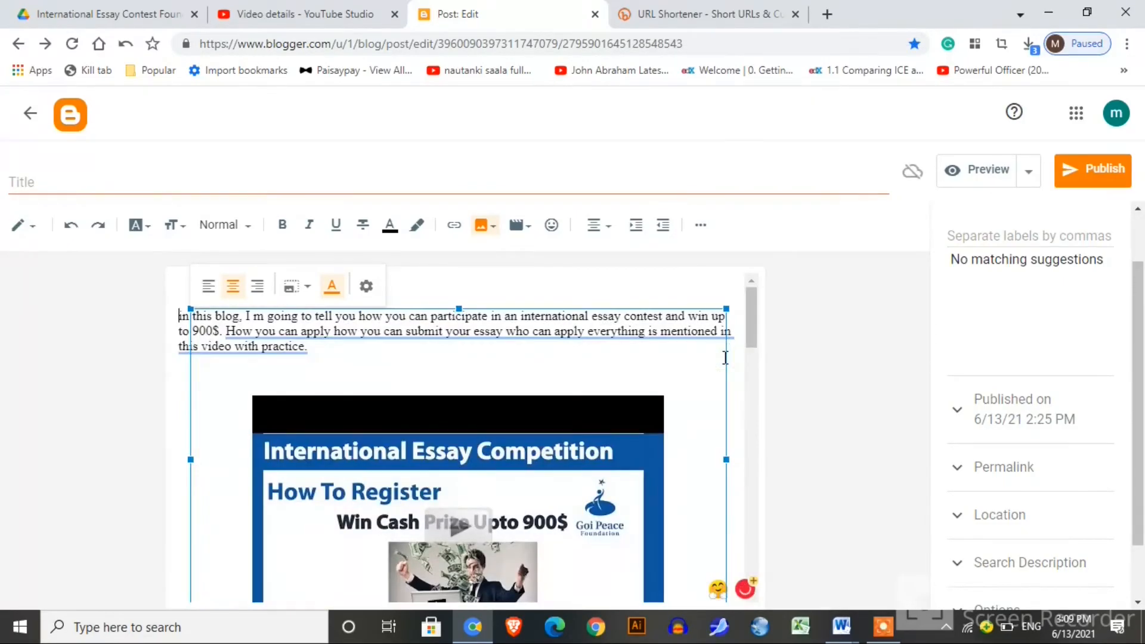
left_click_drag(753, 335, 759, 355)
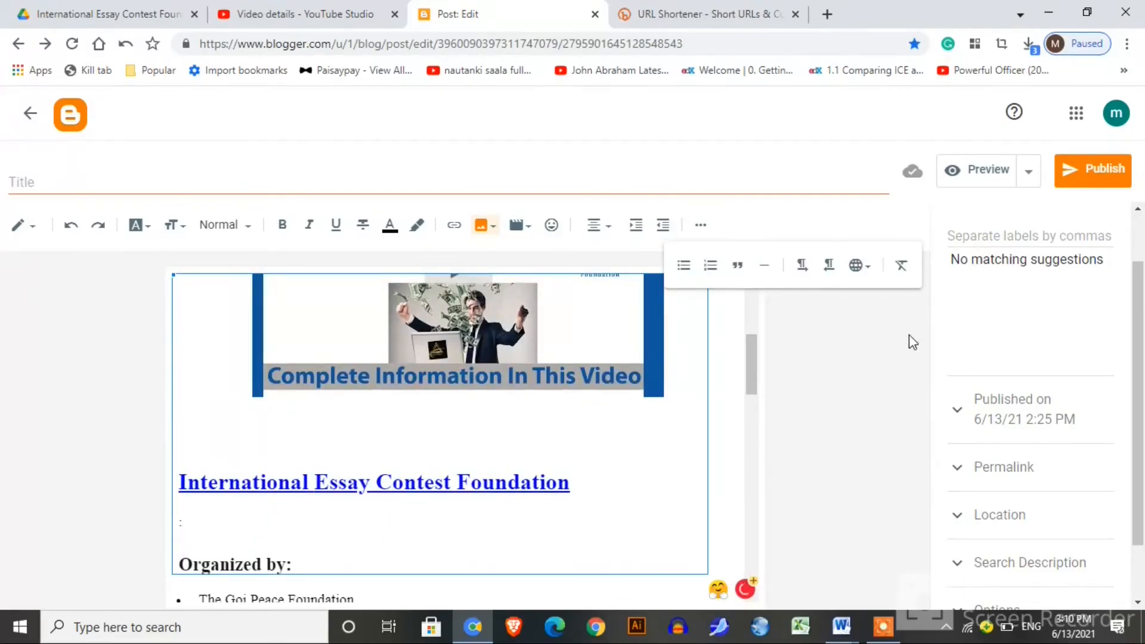
left_click(1104, 174)
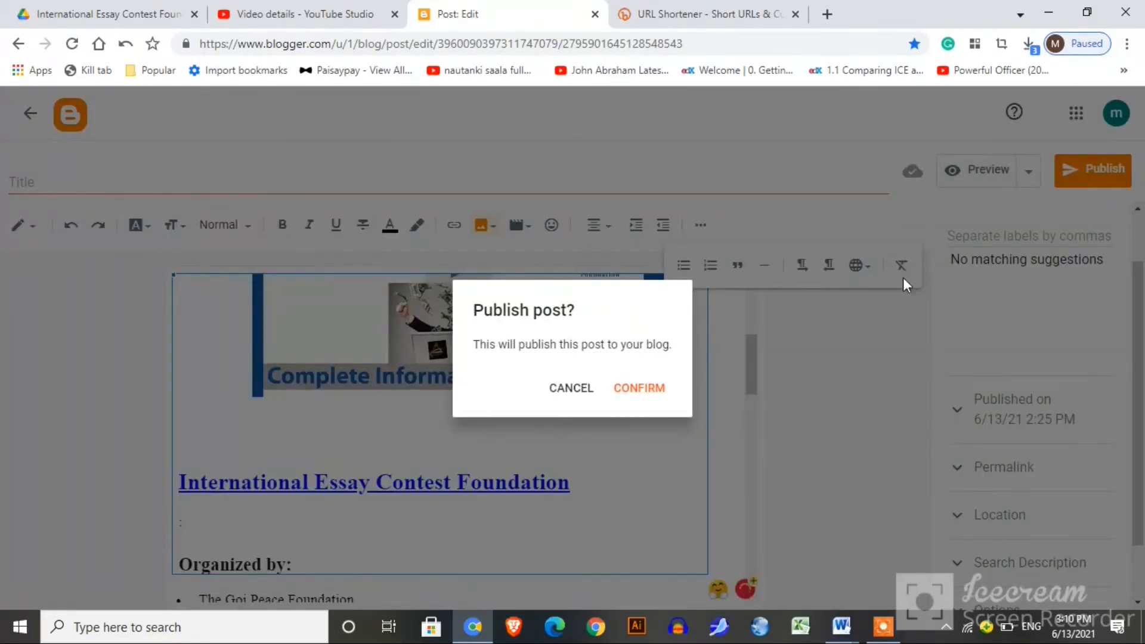
left_click(630, 391)
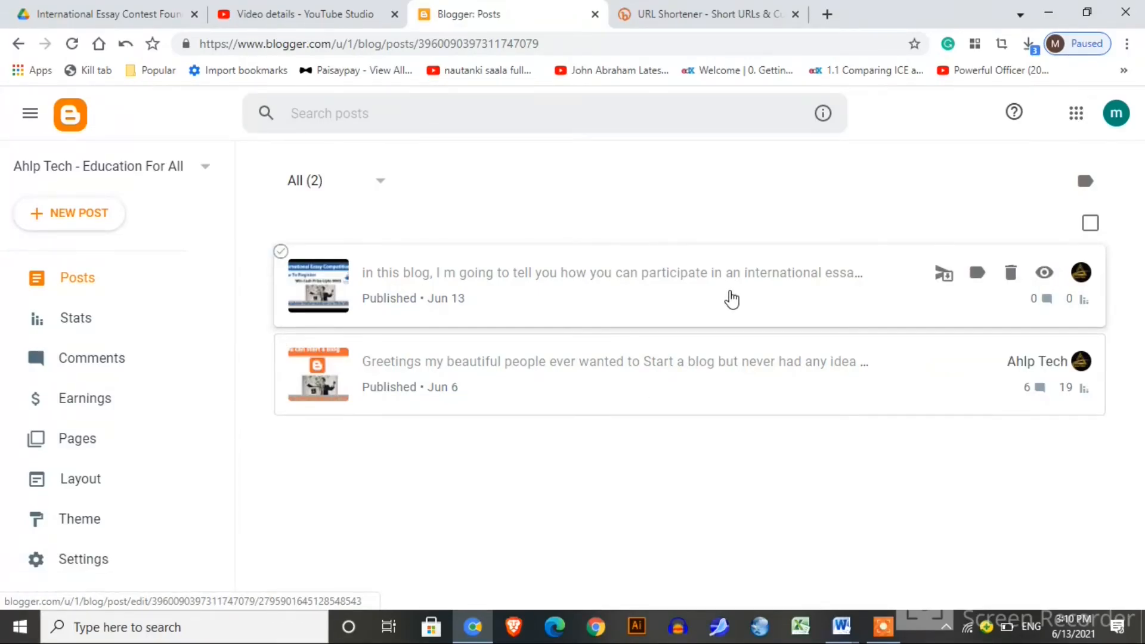
Open ahlptech.blogspot.com in a new browser tab and play the contest video embedded in the newest post
key("ctrl+t")
type("ahlp")
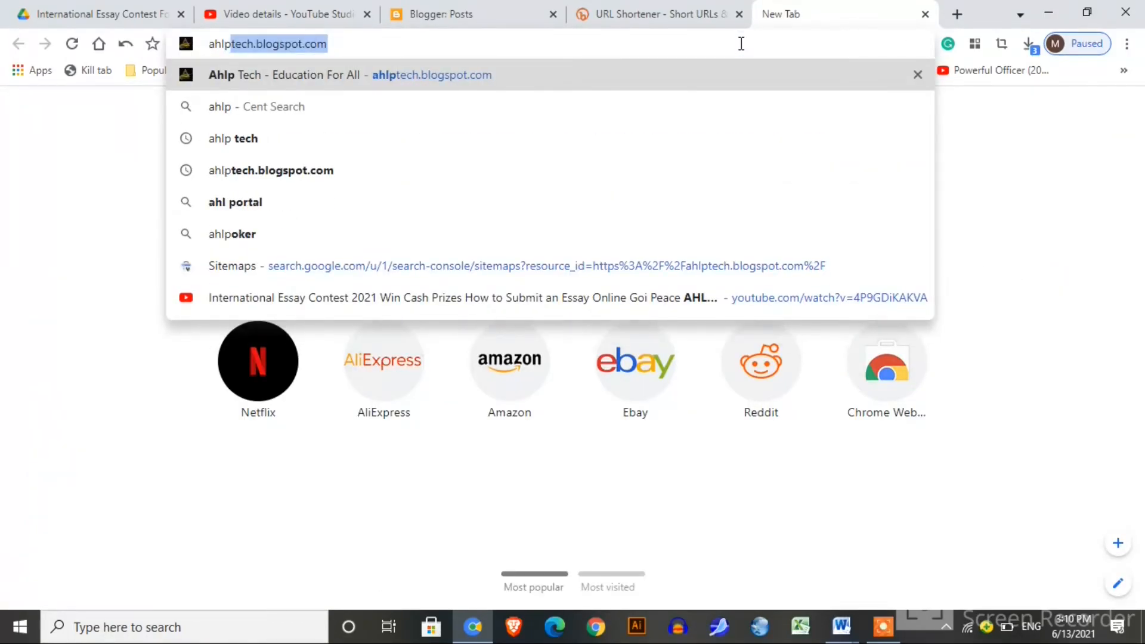
key("Return")
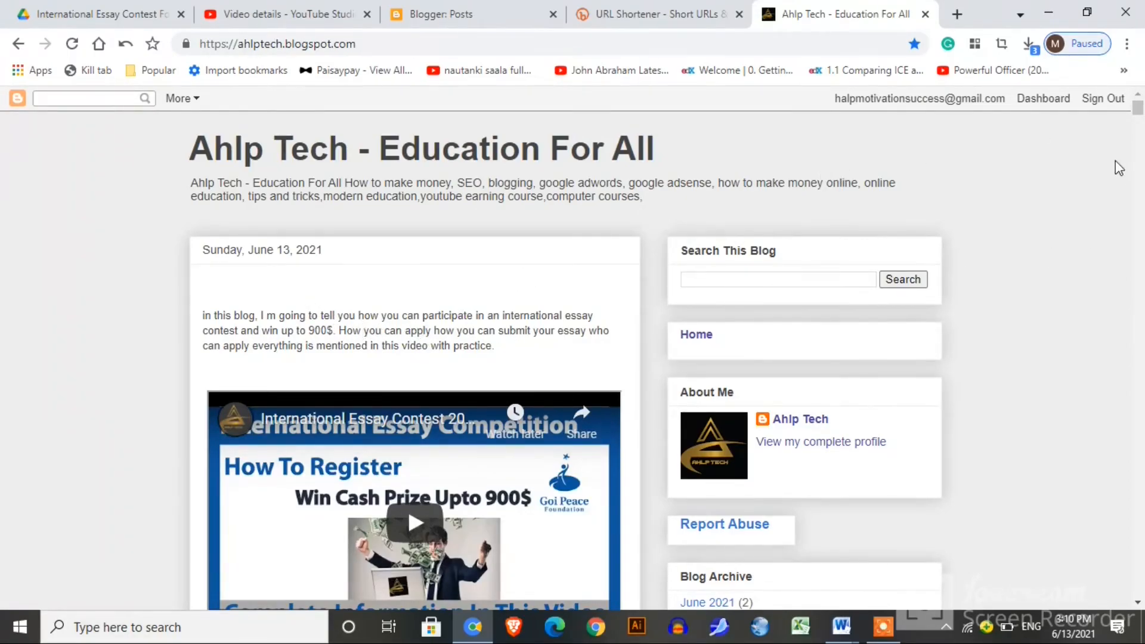
left_click_drag(1140, 111, 1139, 118)
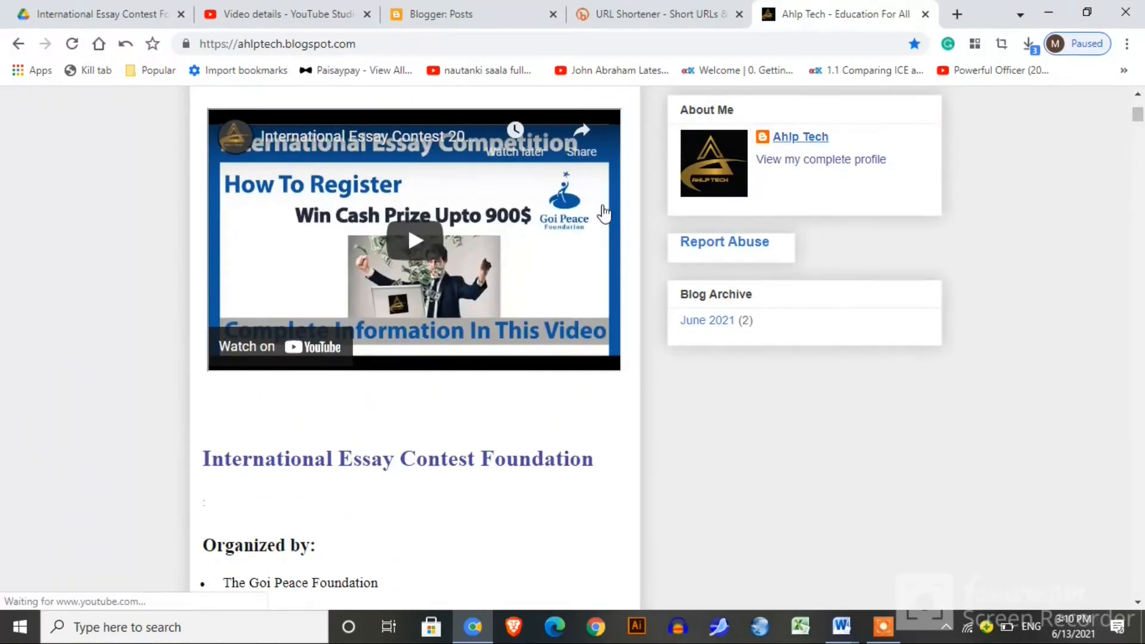
left_click(422, 247)
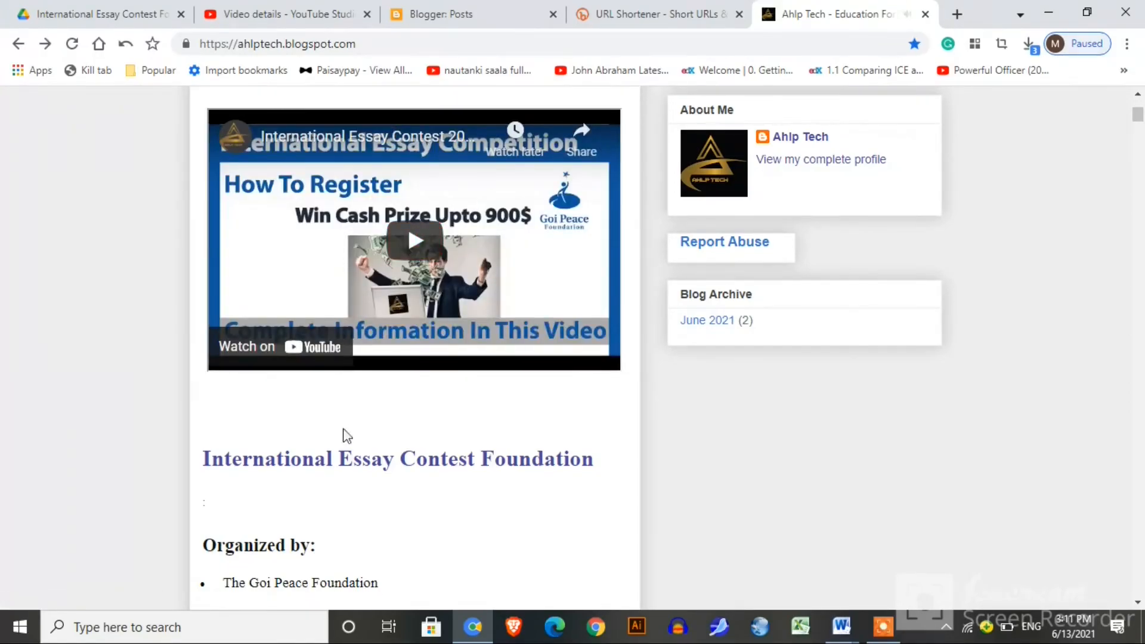
Test the "International Essay Contest Foundation" heading link to YouTube and return to the beginning of the blog's home page
left_click(349, 461)
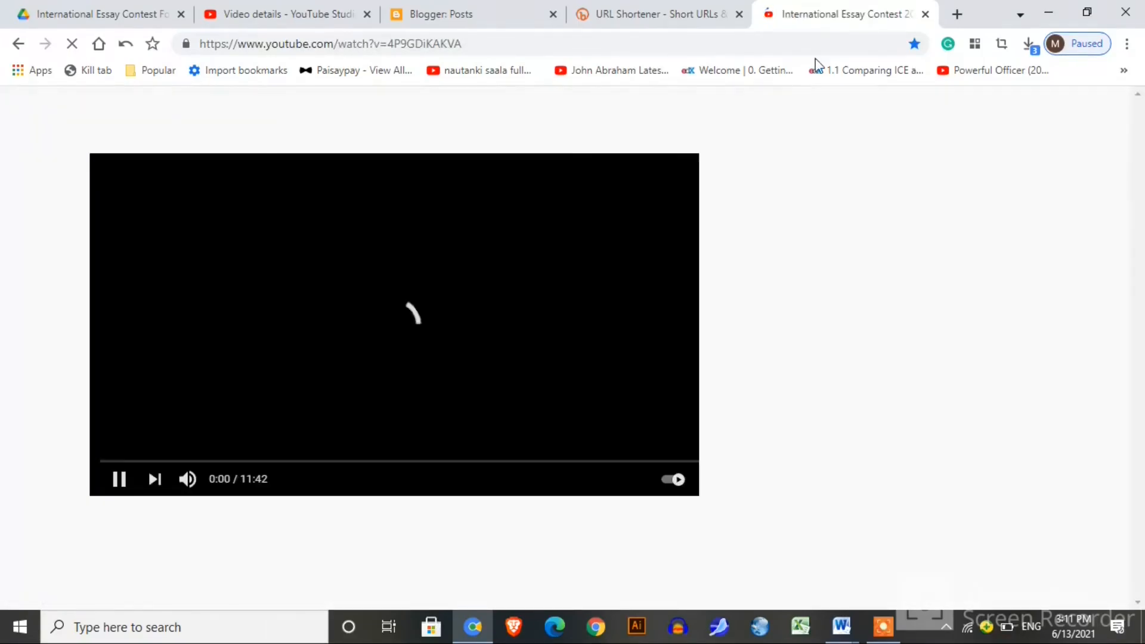
key("alt+Left")
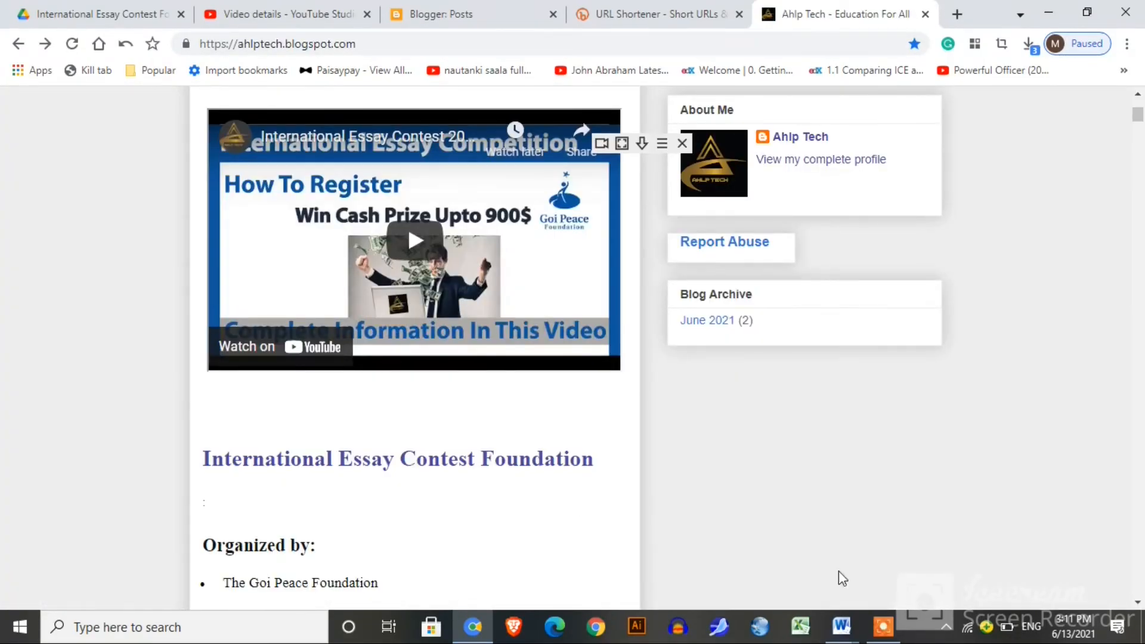
left_click(883, 626)
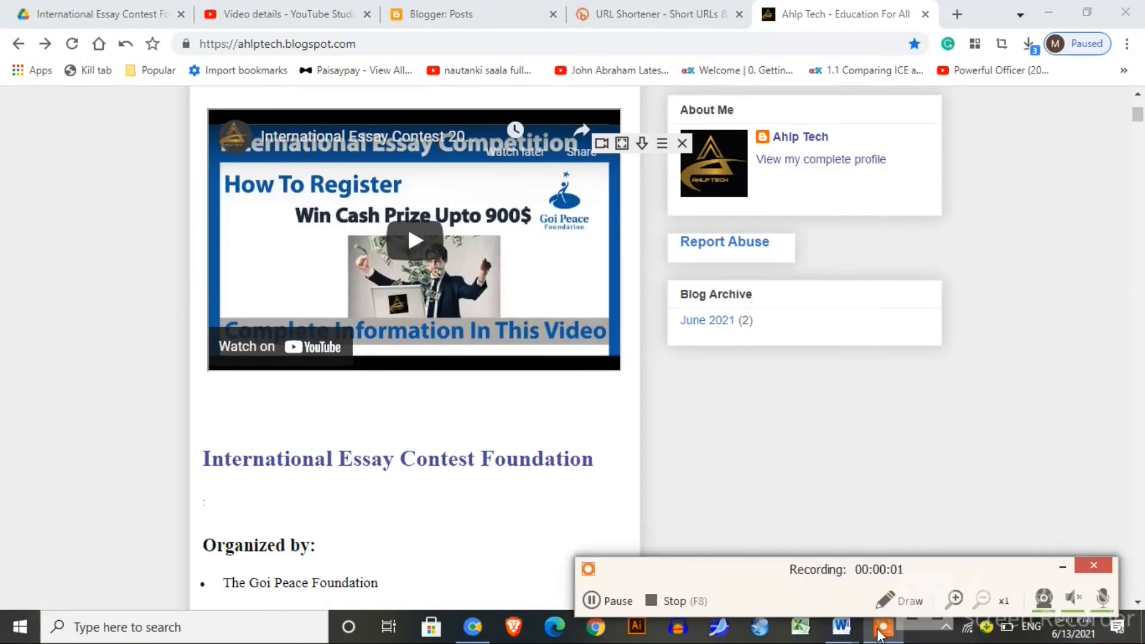
left_click(480, 465)
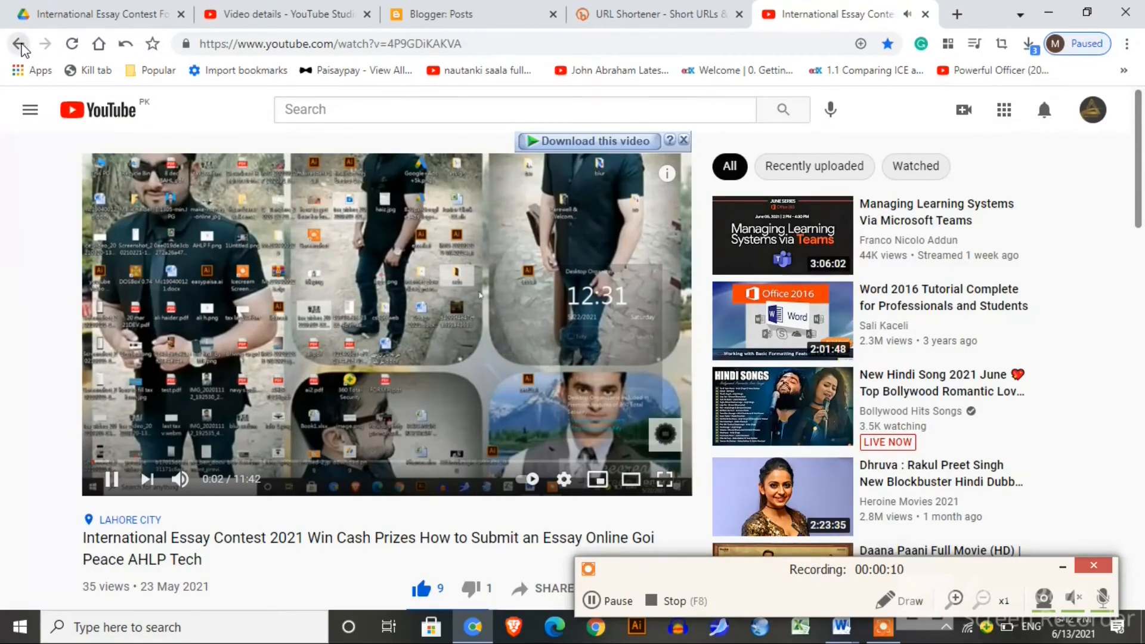
left_click(20, 45)
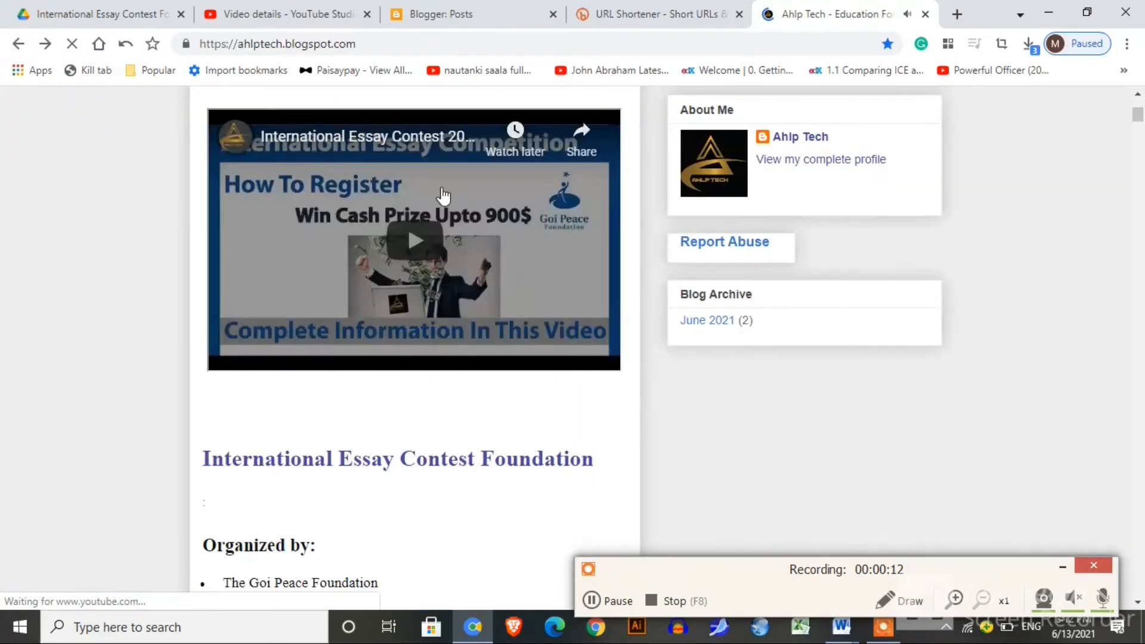
left_click(1138, 143)
left_click_drag(1140, 150, 1143, 77)
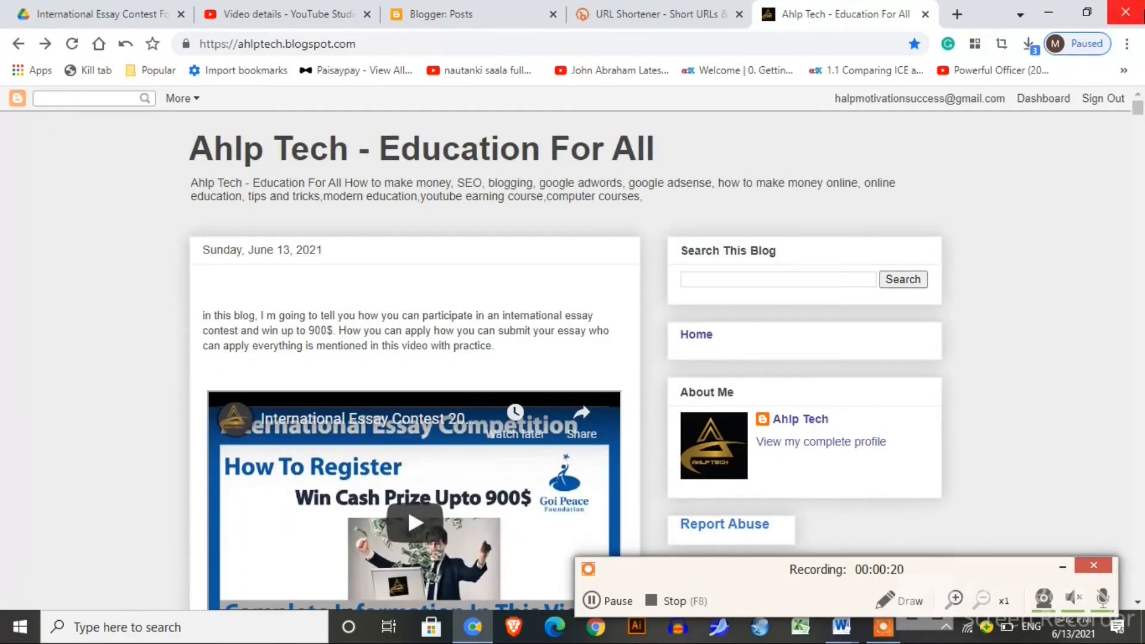